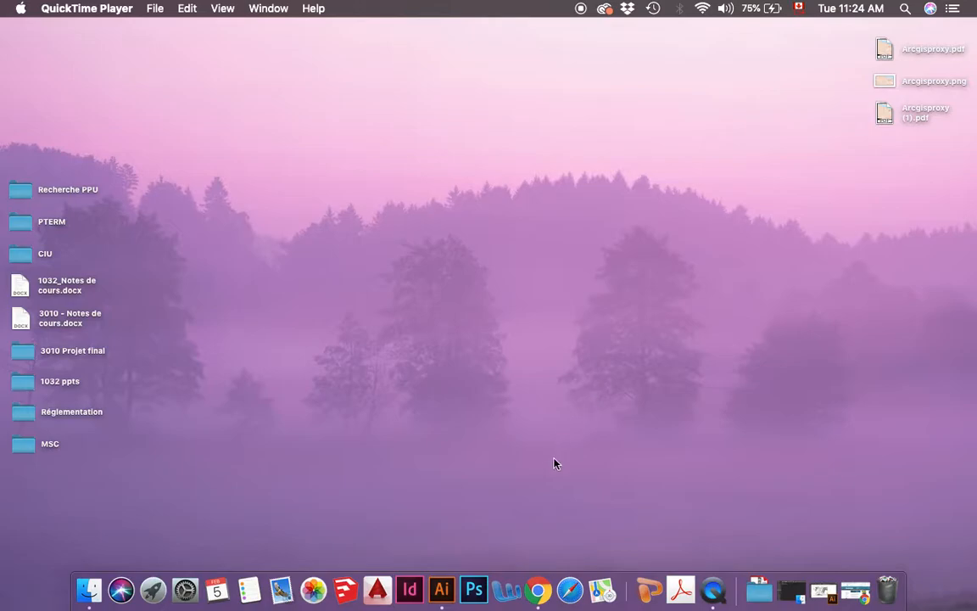
# - Switch to Chrome and open Géoindex+ from the UQAM Bibliothèques home page
pyautogui.click(538, 594)
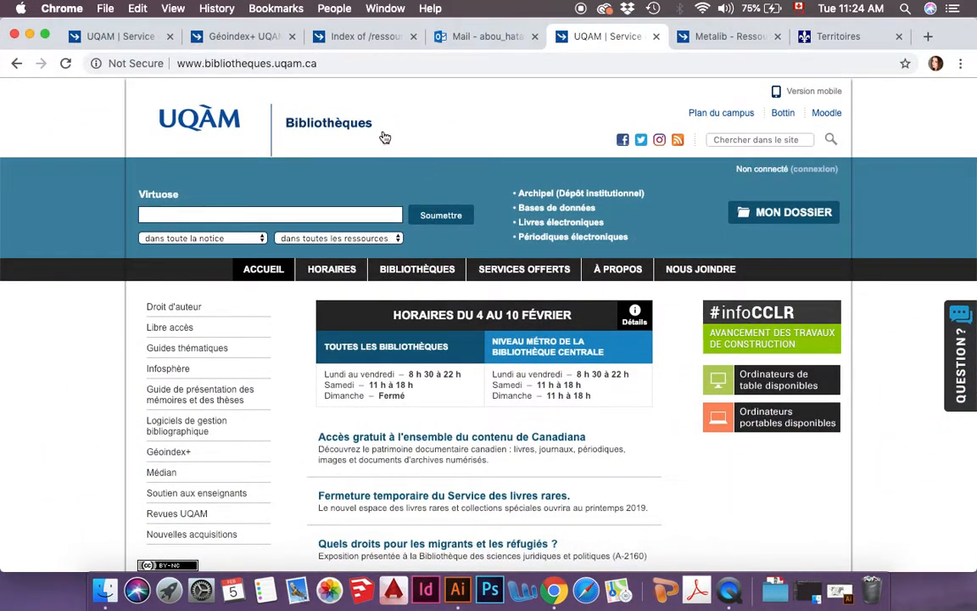
pyautogui.scroll(-2, 247, 345)
pyautogui.scroll(2, 246, 344)
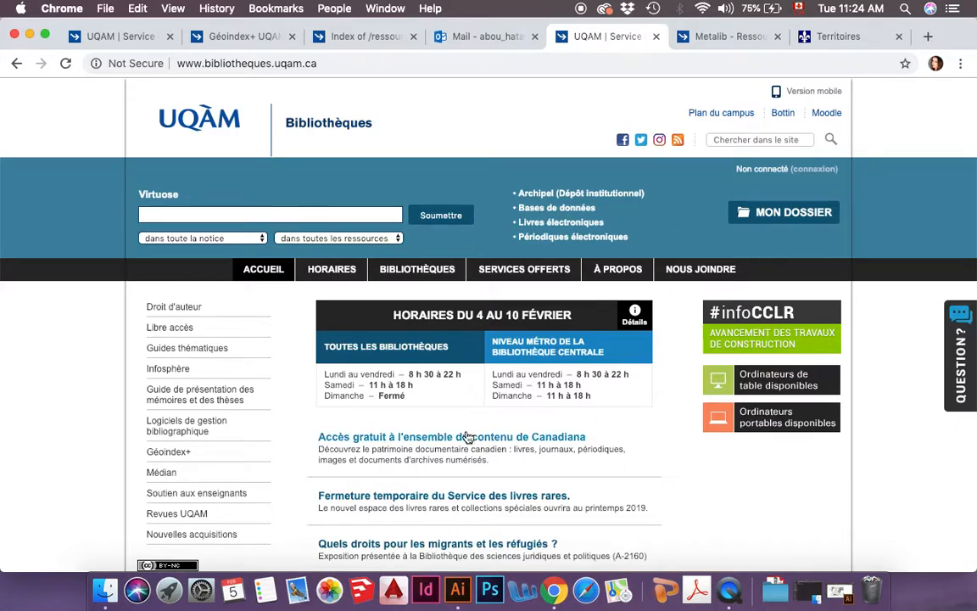
pyautogui.click(174, 455)
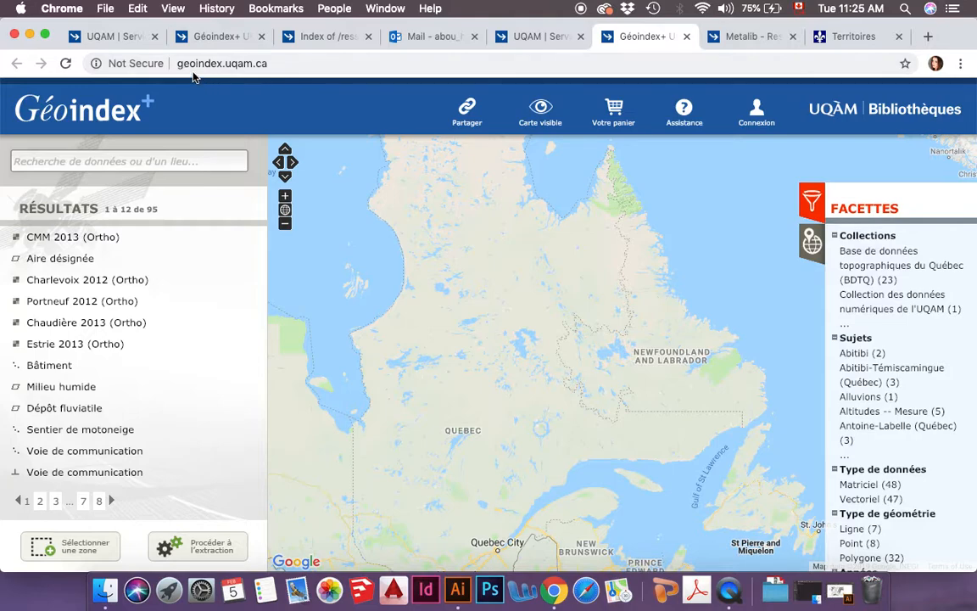
# - Access Géoindex+ through its off-campus connection procedure, closing the duplicate page and returning to the Géoindex+ session already open
pyautogui.moveTo(204, 260)
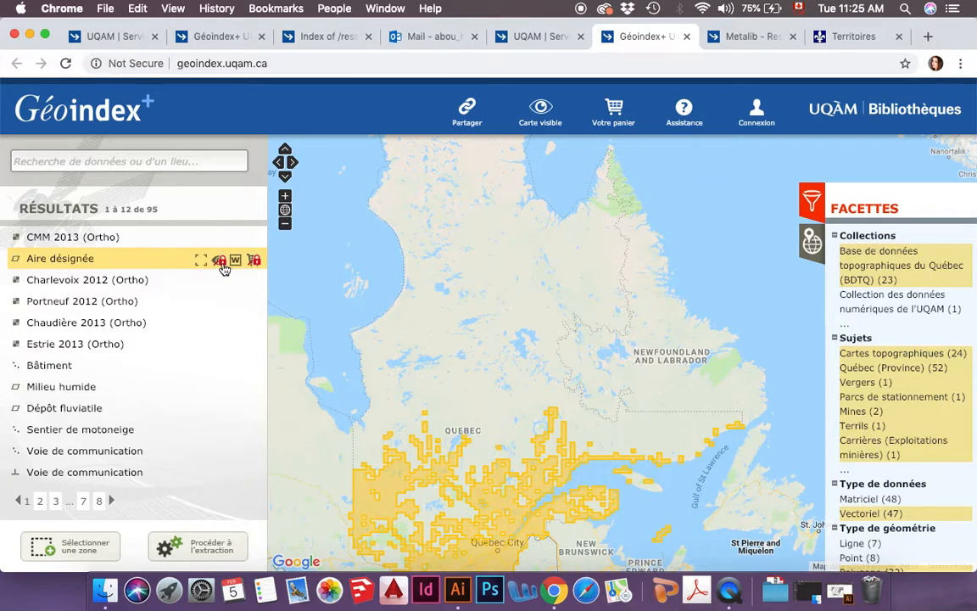
pyautogui.click(760, 113)
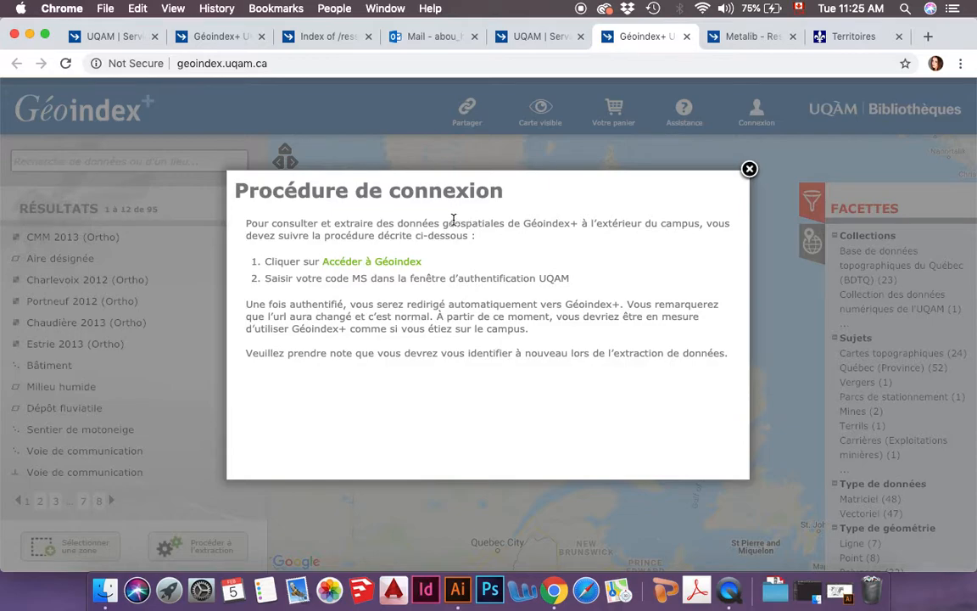
pyautogui.click(404, 263)
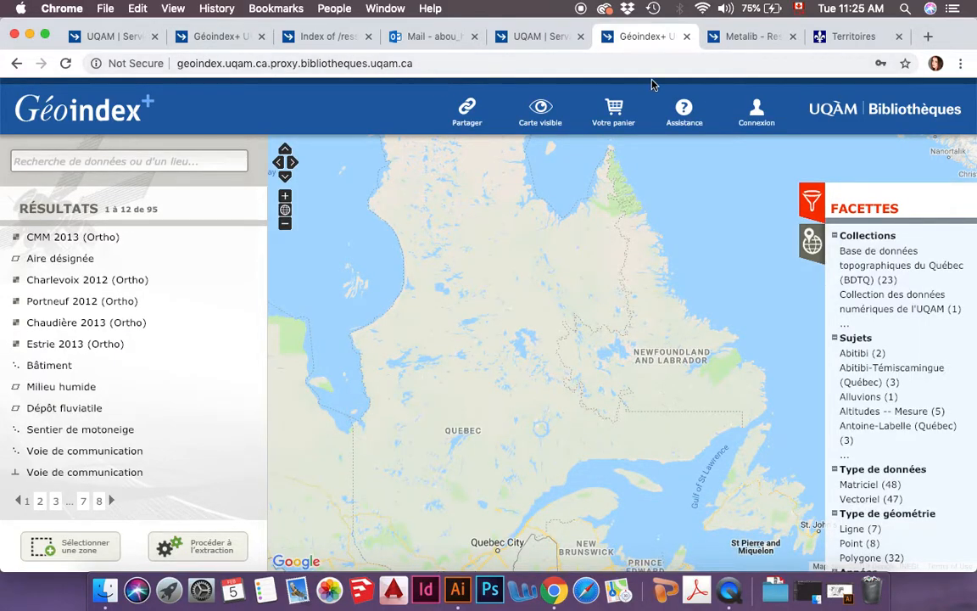
pyautogui.click(686, 38)
pyautogui.click(212, 36)
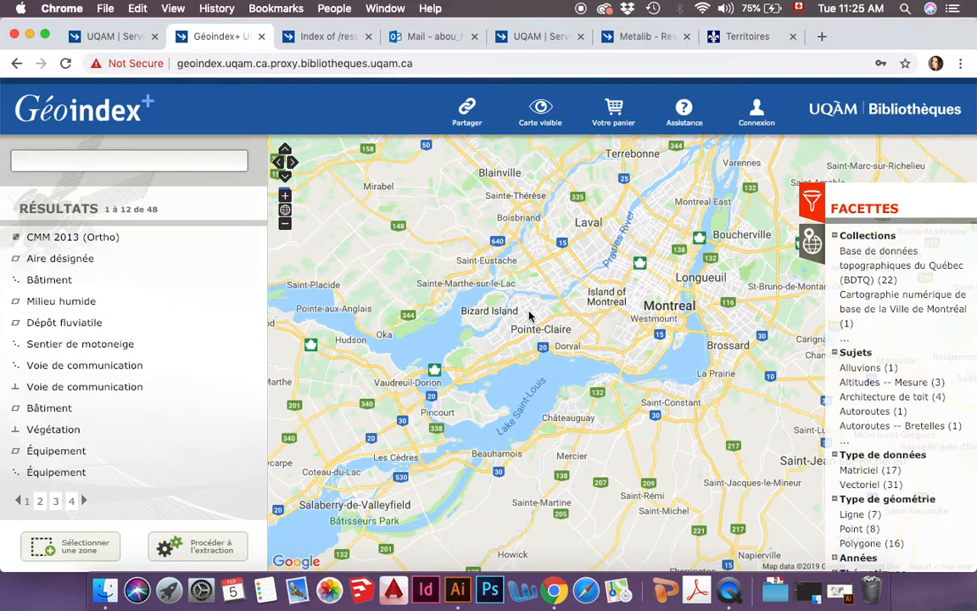
# - Search the Montreal region's data for "cadastres" and filter the results by the suggested subject Cadastres
pyautogui.click(284, 225)
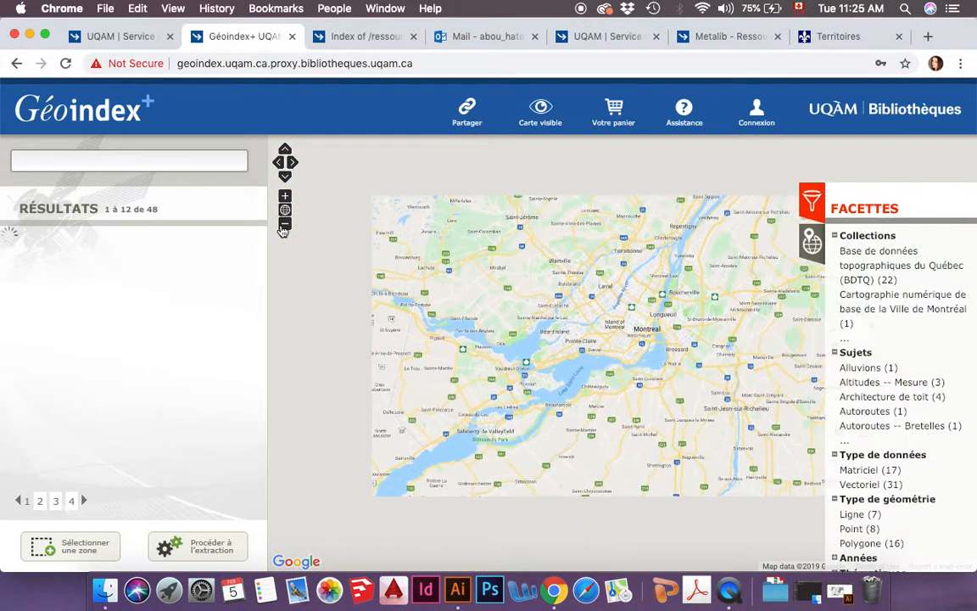
pyautogui.click(285, 225)
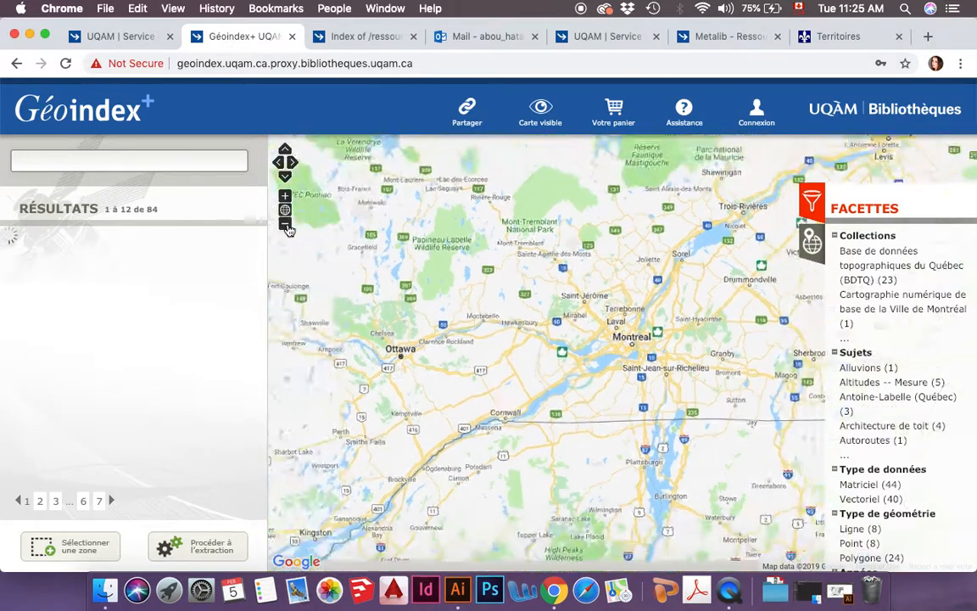
pyautogui.click(285, 224)
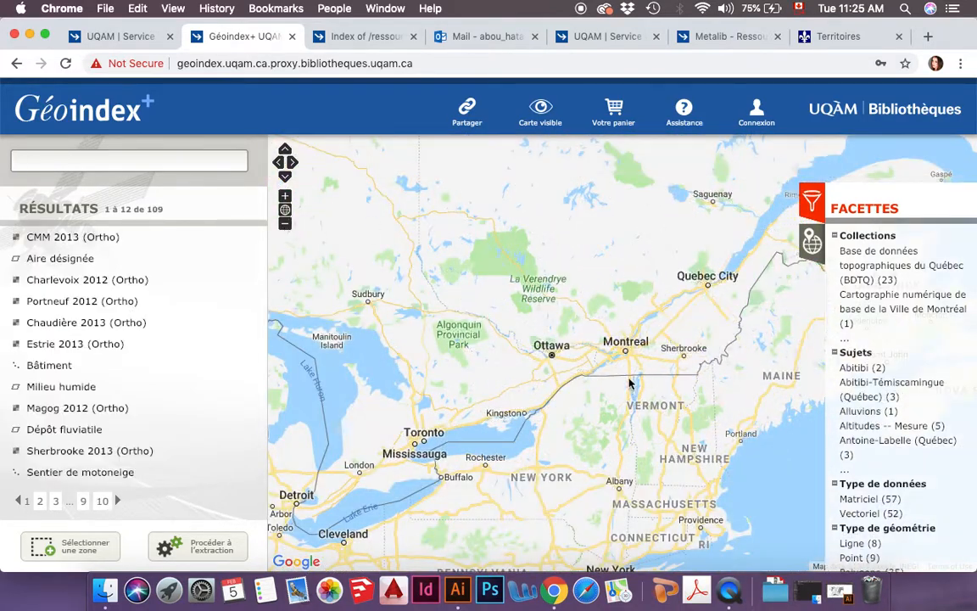
pyautogui.click(286, 197)
pyautogui.click(286, 198)
pyautogui.click(286, 198)
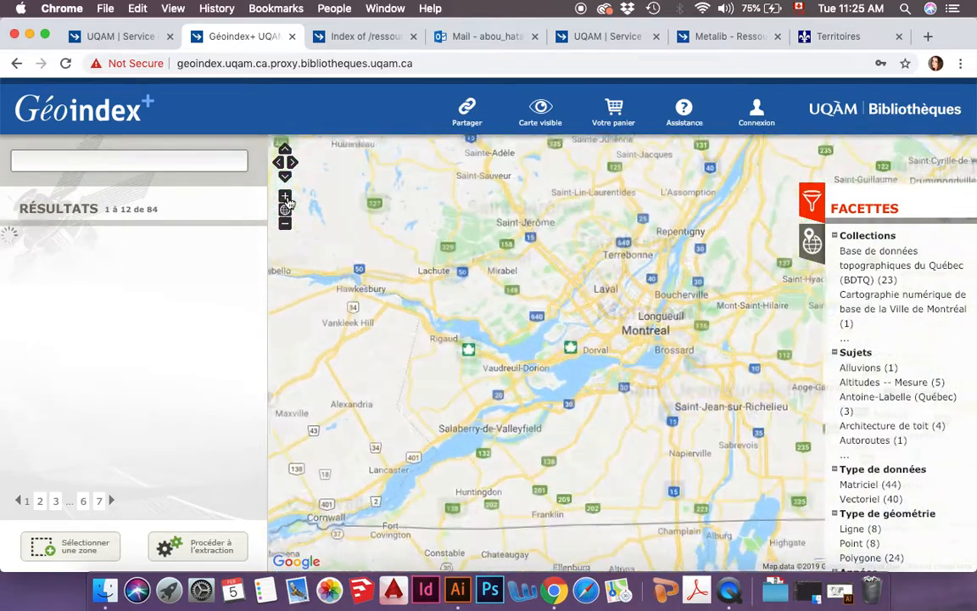
pyautogui.click(164, 166)
pyautogui.write('cadastres')
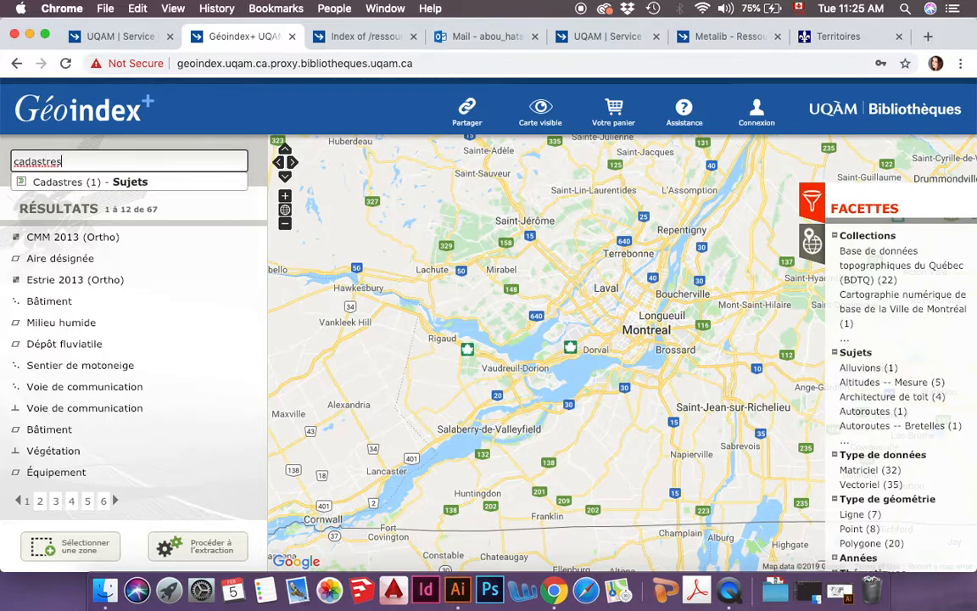
pyautogui.click(59, 183)
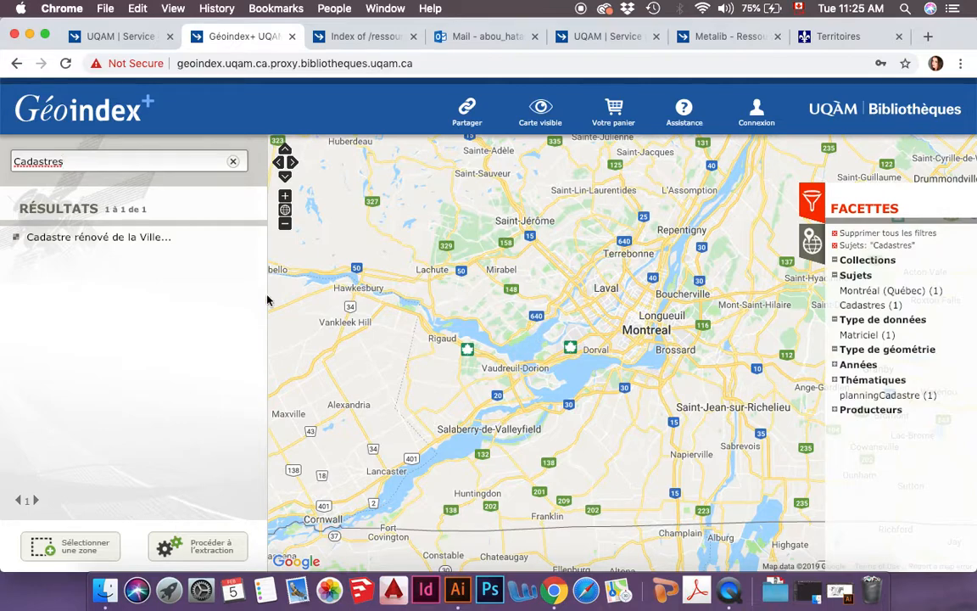
# - Display the "Cadastre rénové de la Ville..." layer on the map and examine its grid squares beside Mount Royal
pyautogui.moveTo(132, 244)
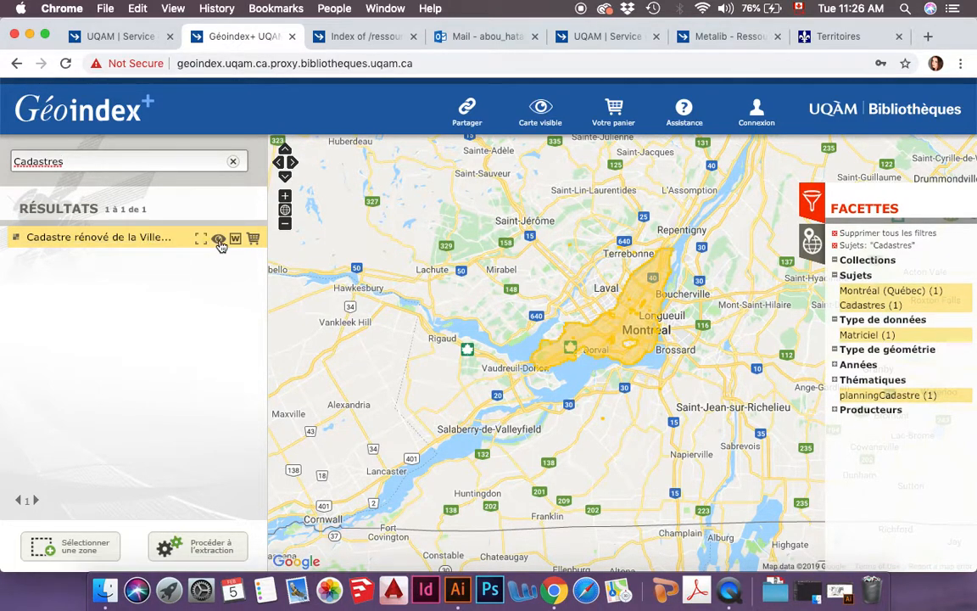
pyautogui.click(219, 240)
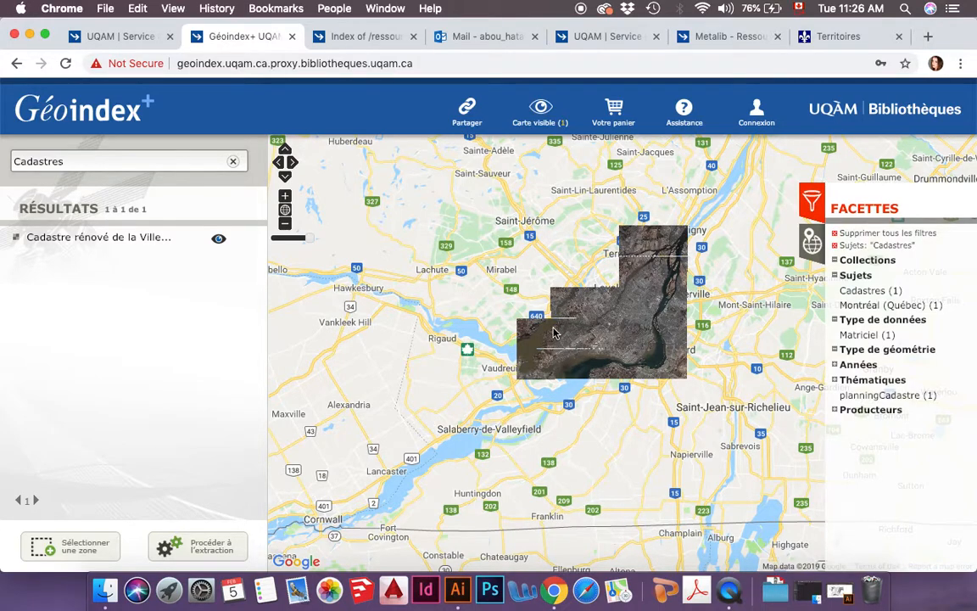
pyautogui.click(286, 196)
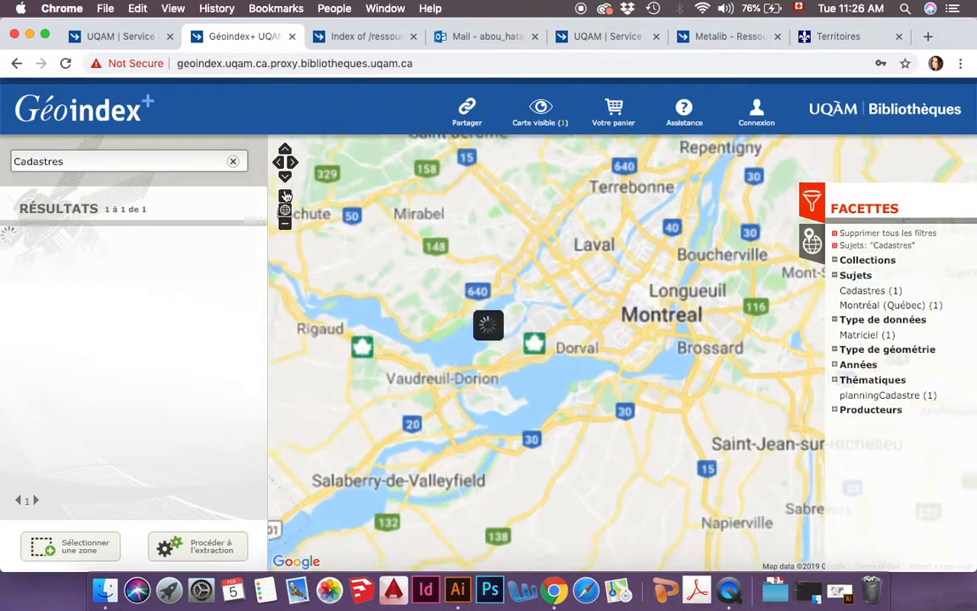
pyautogui.click(286, 196)
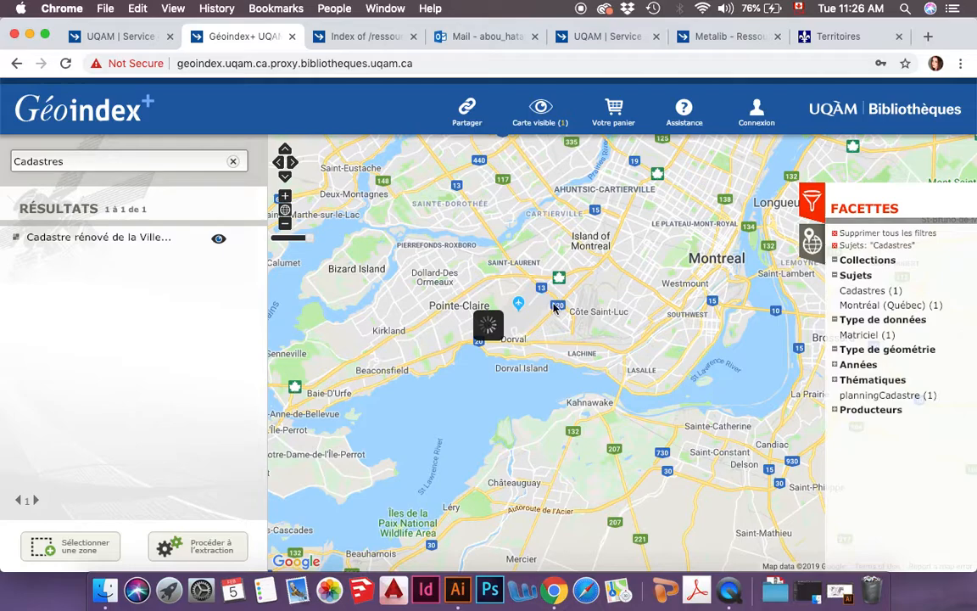
pyautogui.moveTo(654, 251); pyautogui.dragTo(597, 348)
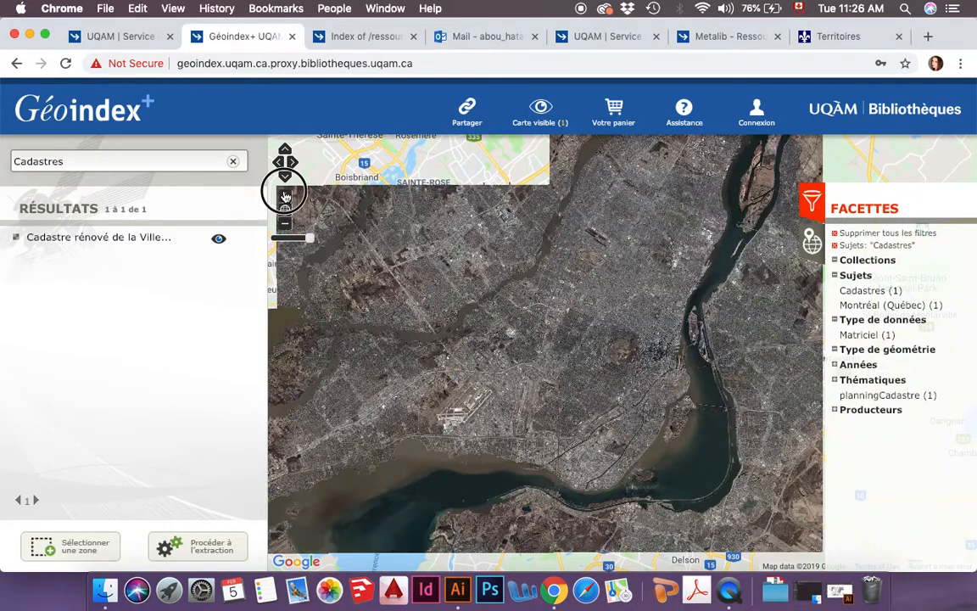
pyautogui.click(286, 196)
pyautogui.click(286, 196)
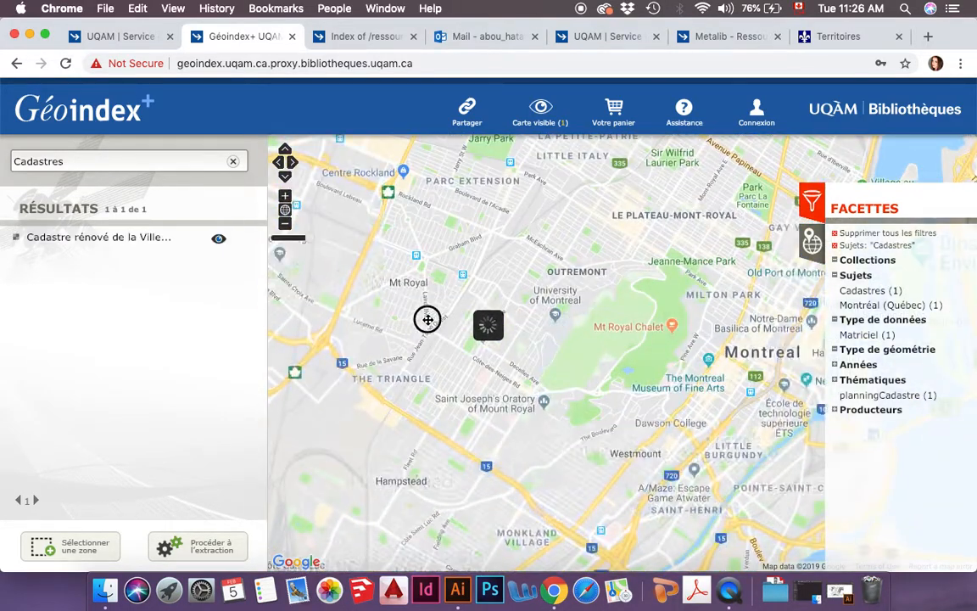
pyautogui.click(286, 196)
pyautogui.click(286, 196)
pyautogui.moveTo(435, 368); pyautogui.dragTo(630, 364)
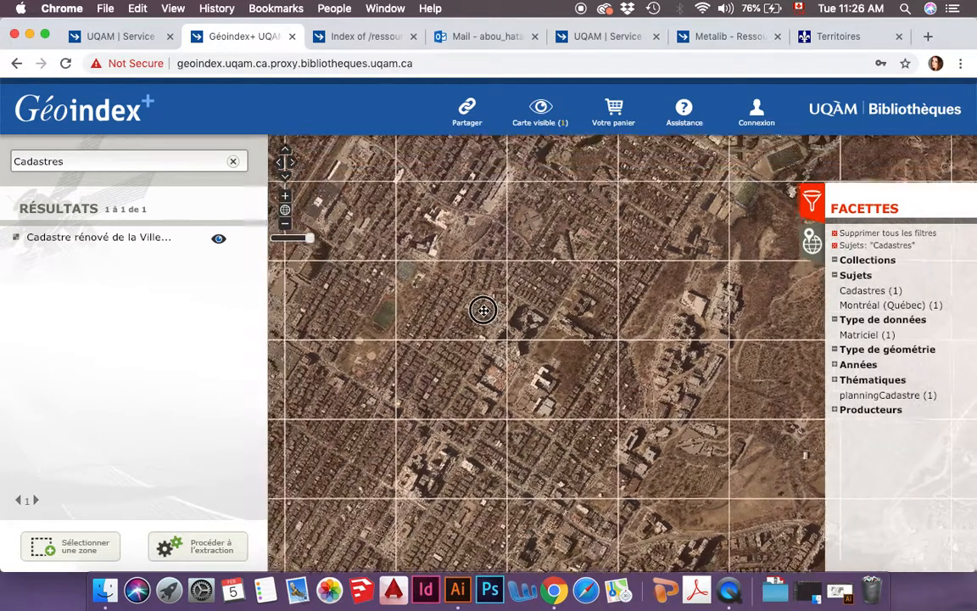
pyautogui.moveTo(452, 278); pyautogui.dragTo(484, 311)
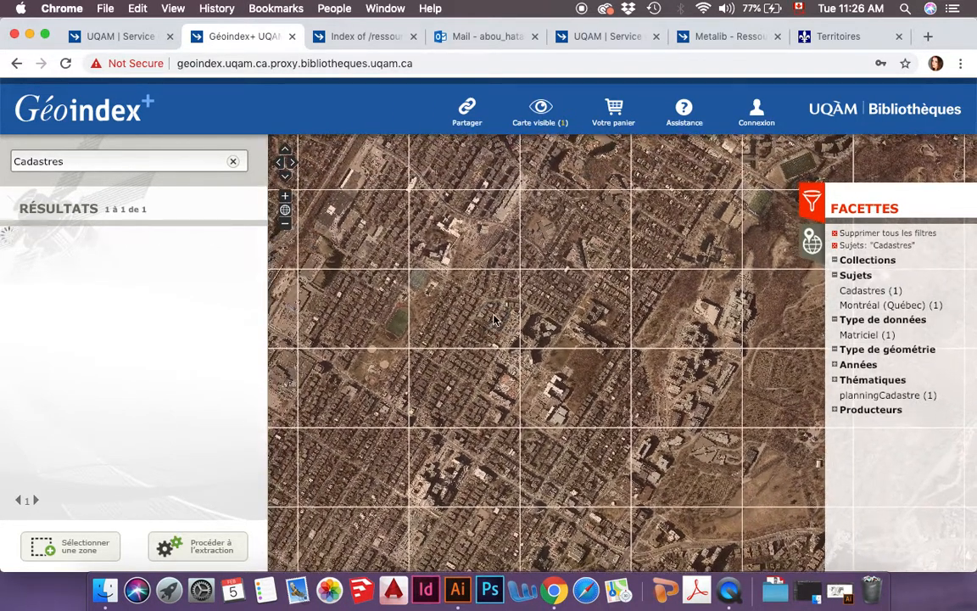
pyautogui.click(285, 195)
pyautogui.moveTo(408, 312); pyautogui.dragTo(473, 322)
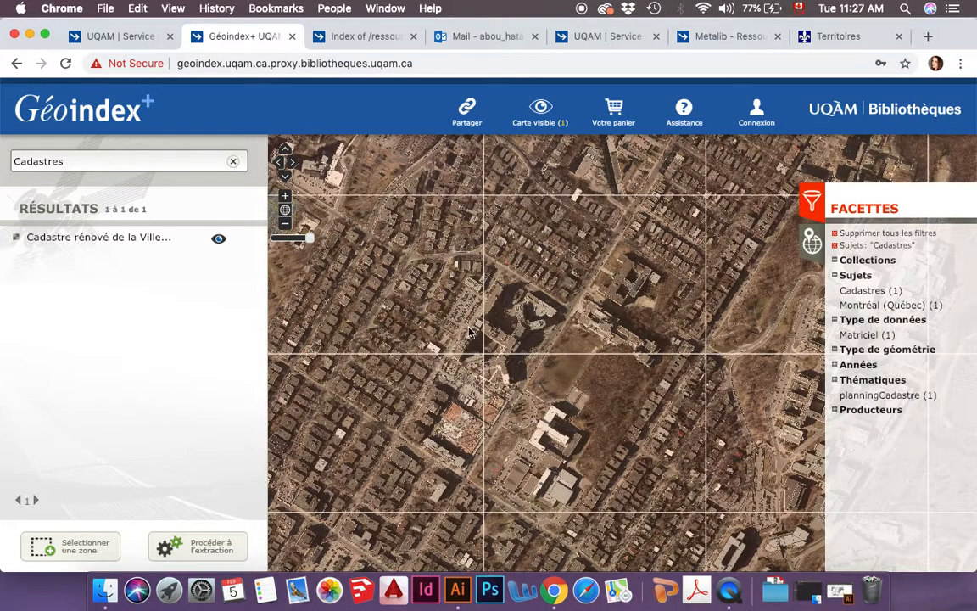
# - Add the renovated cadastre dataset to the cart and mark one full grid square near the map's centre as the extraction zone
pyautogui.moveTo(190, 243)
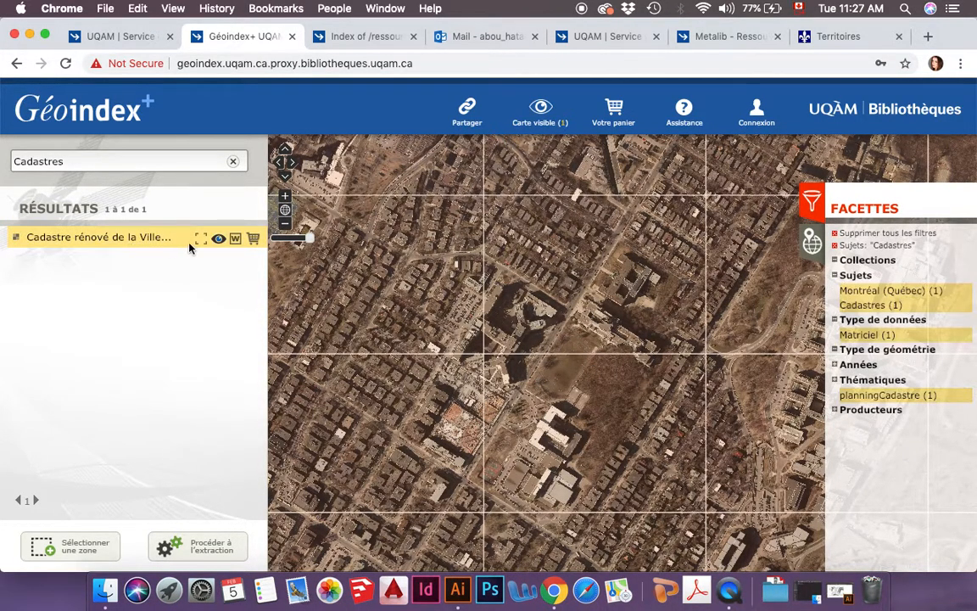
pyautogui.click(253, 241)
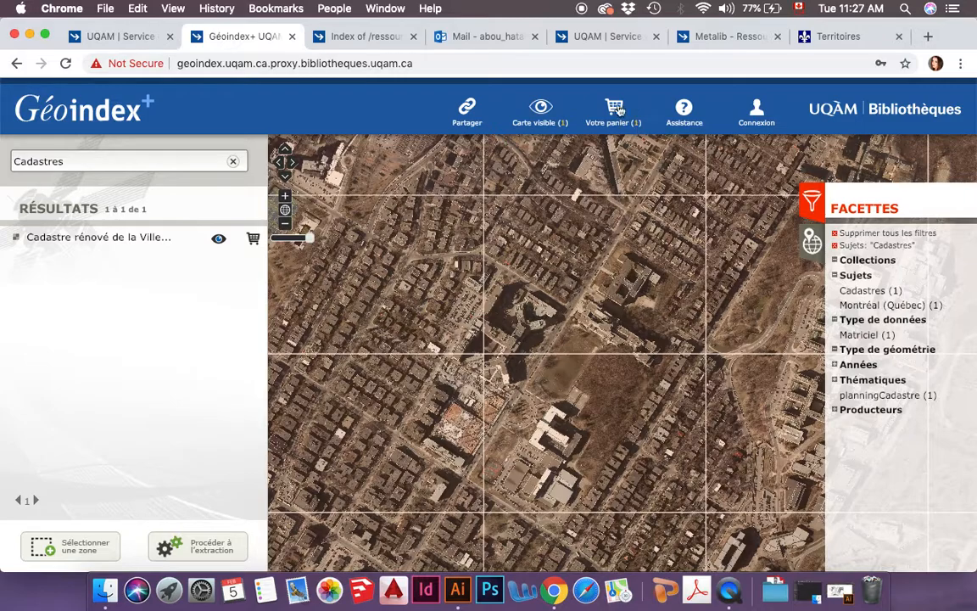
pyautogui.click(83, 544)
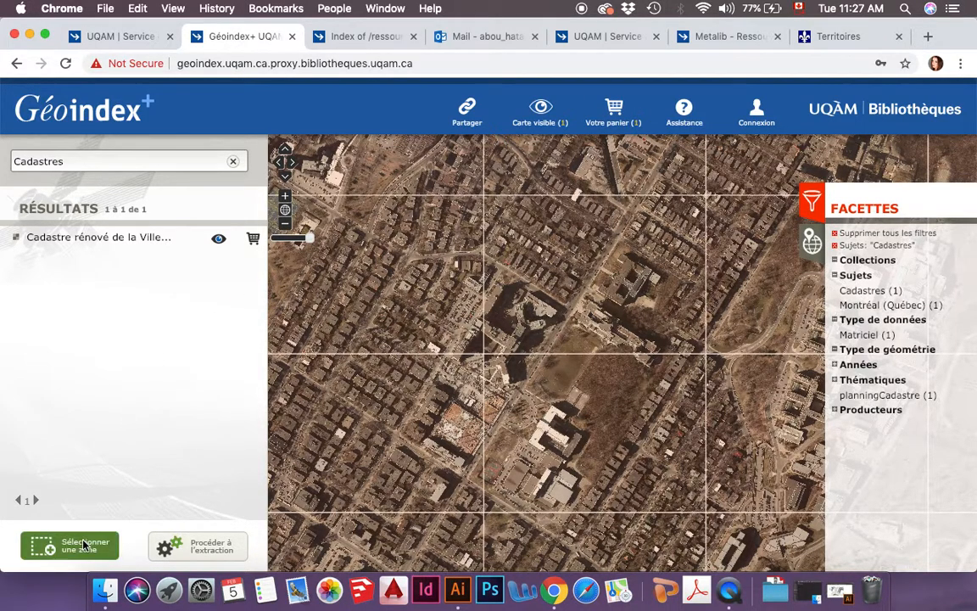
pyautogui.moveTo(483, 353); pyautogui.dragTo(708, 195)
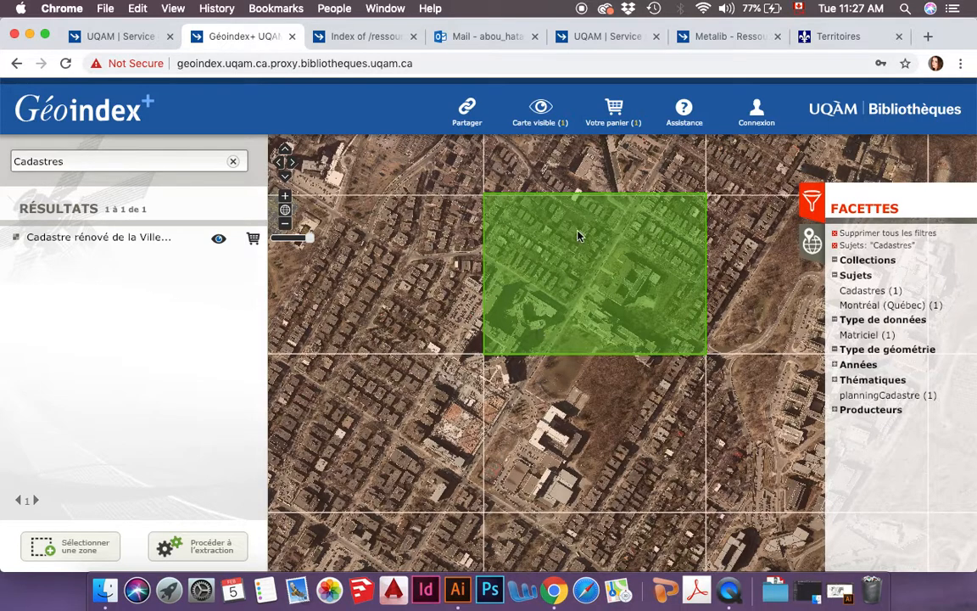
# - Open the extraction form for the selected zone and review the VilleMontreal licence and the data format
pyautogui.click(204, 548)
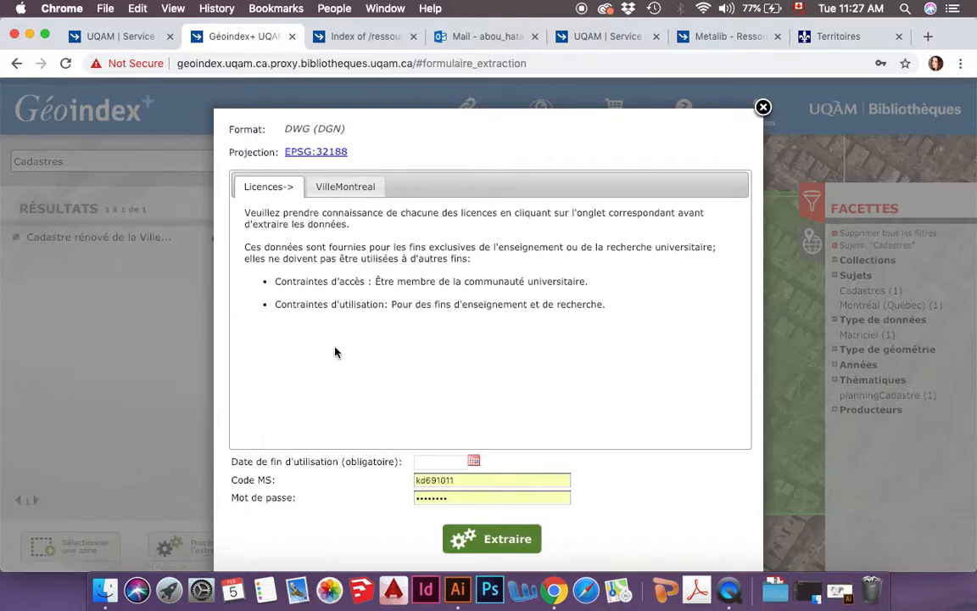
pyautogui.click(346, 190)
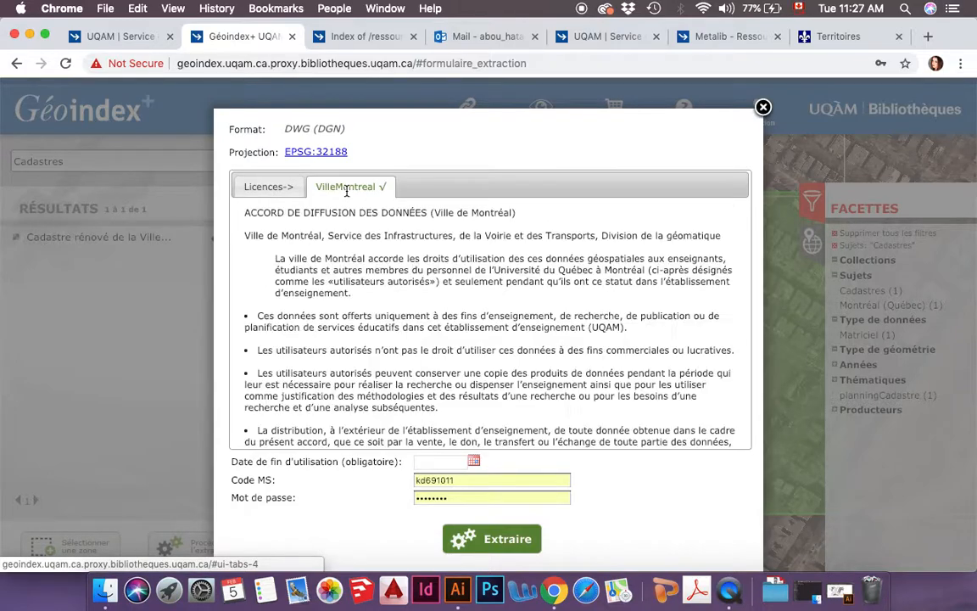
pyautogui.scroll(-2, 376, 363)
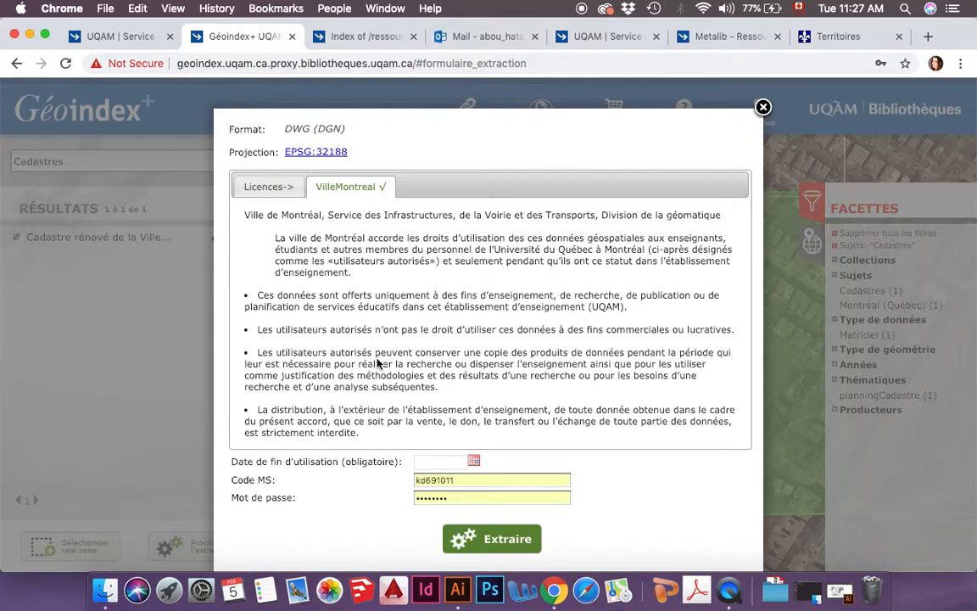
pyautogui.click(267, 188)
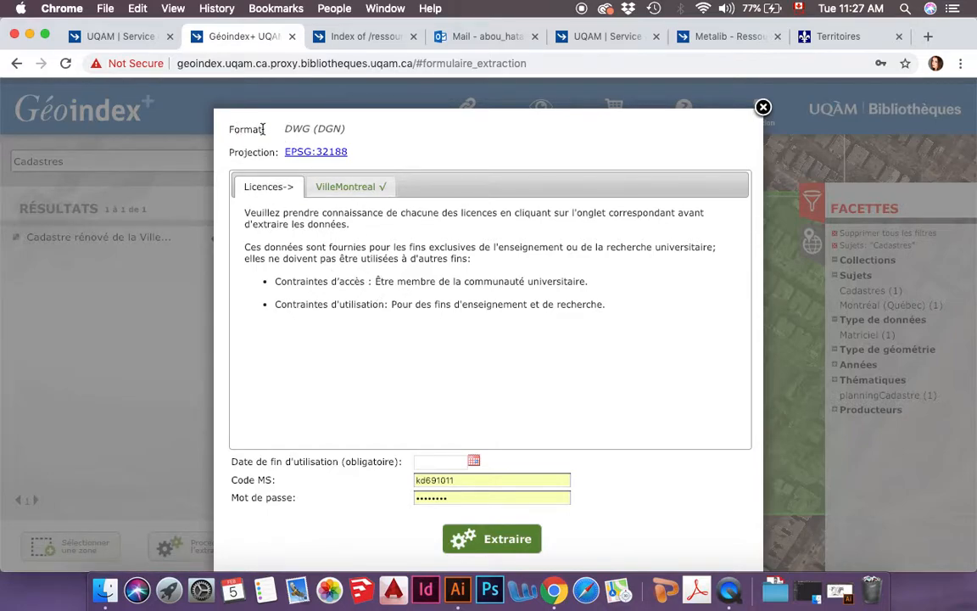
pyautogui.moveTo(286, 129); pyautogui.dragTo(344, 128)
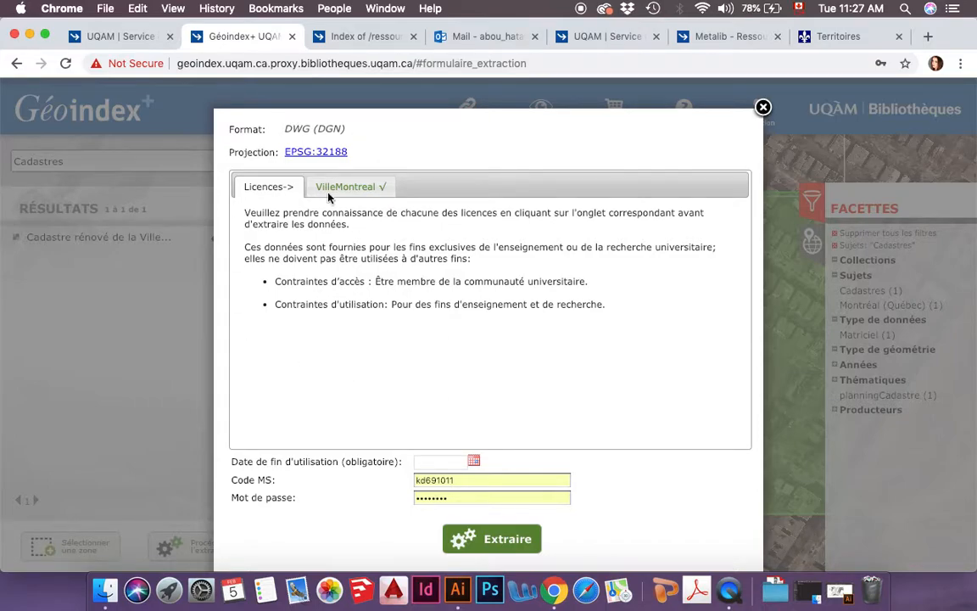
# - Set the end-of-use date to 06/02/2019, submit the extraction request and dismiss the processing notice
pyautogui.click(446, 464)
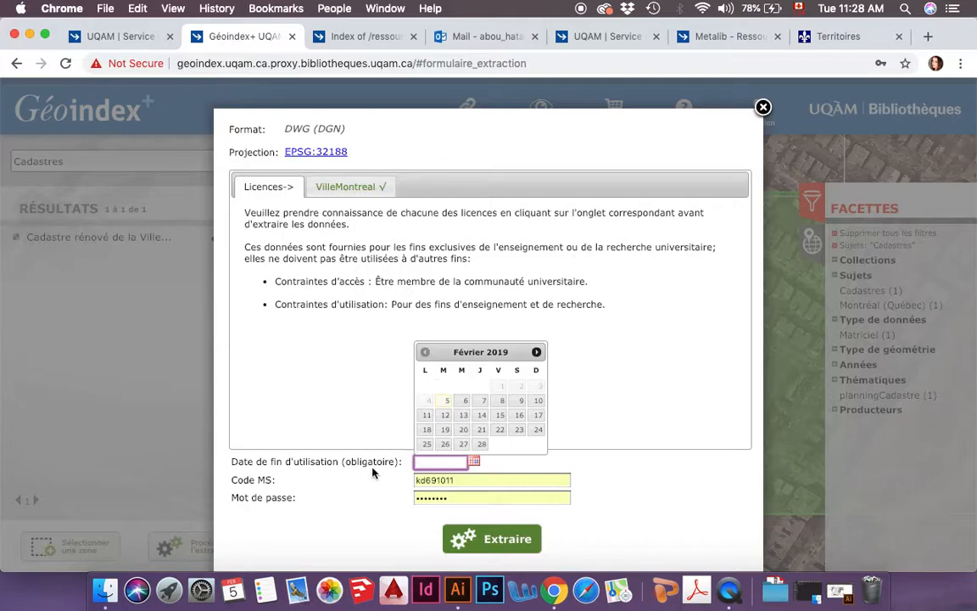
pyautogui.click(463, 401)
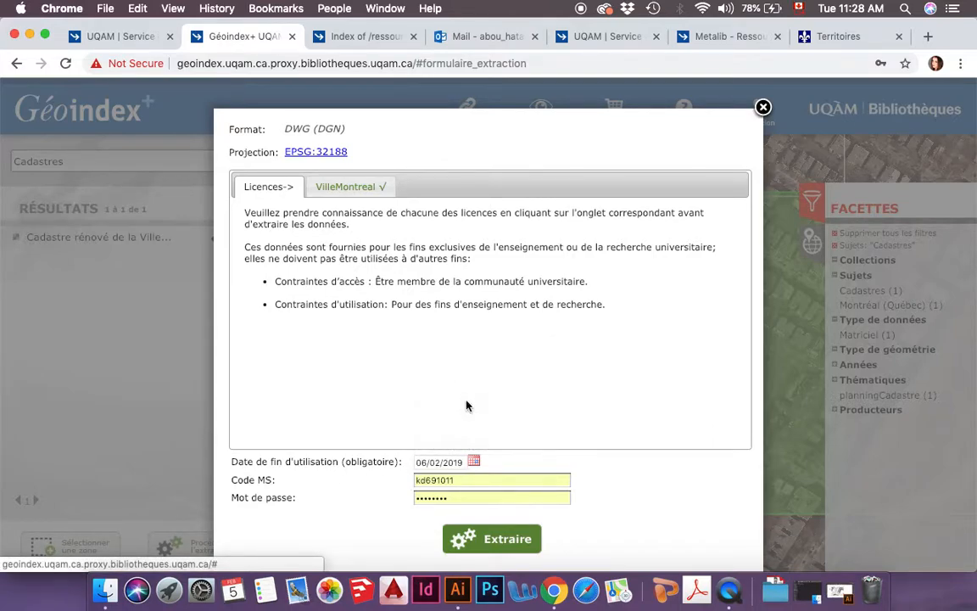
pyautogui.click(508, 538)
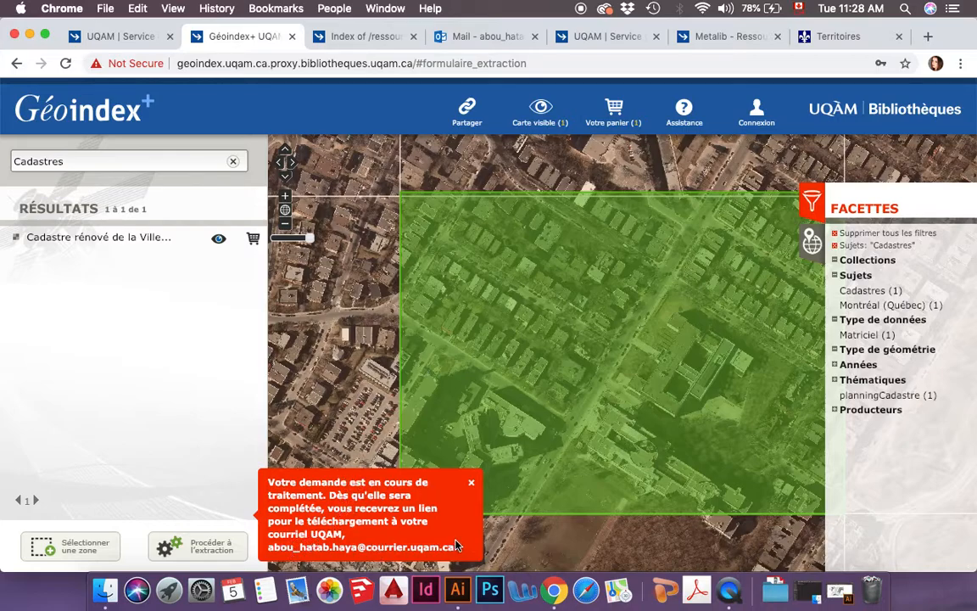
pyautogui.click(472, 486)
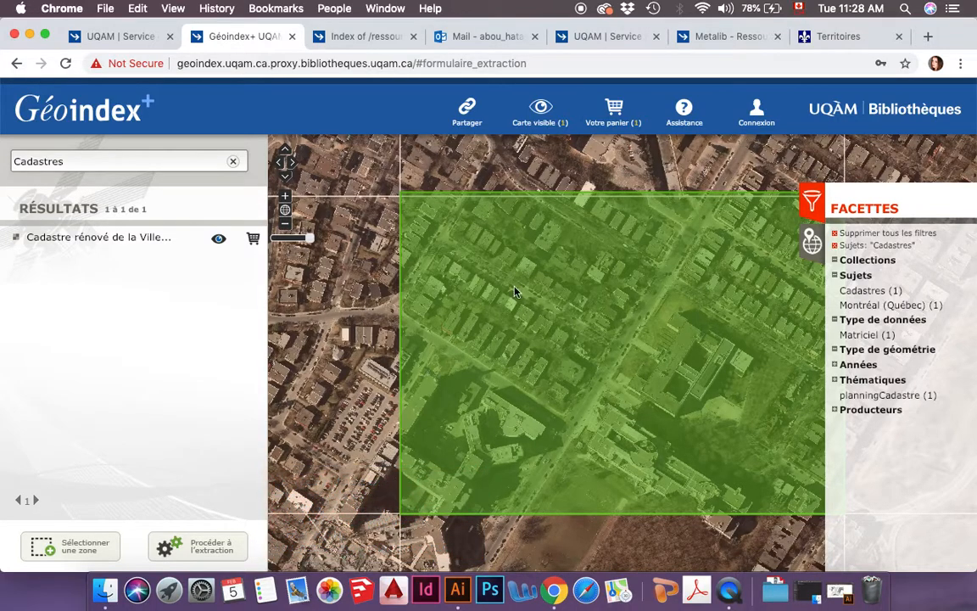
# - Check the Géoindex+ extraction e-mail in Outlook, and locate the raster_mtl_cadastre_20190204_220620.zip archive in the Downloads folder
pyautogui.click(484, 38)
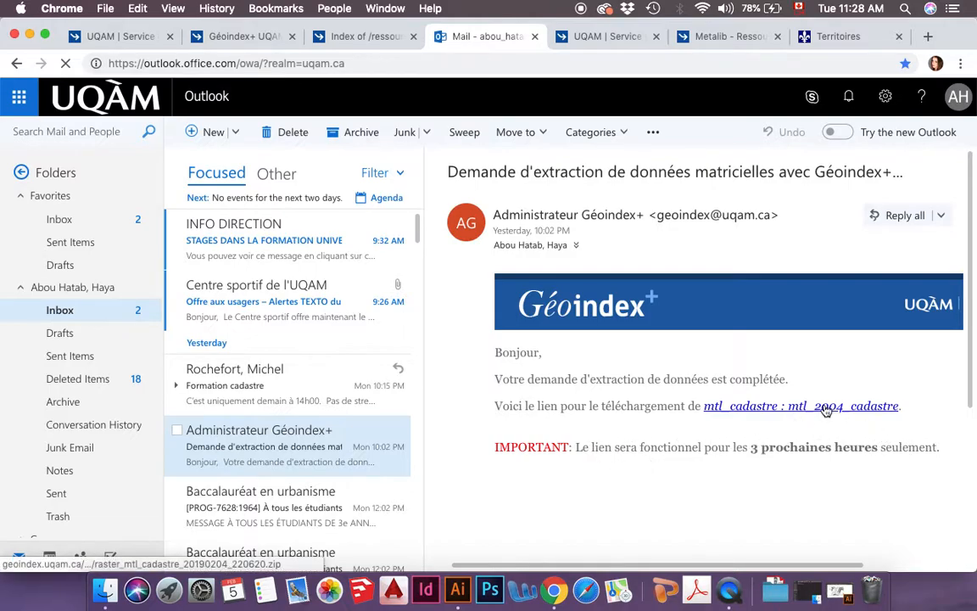
pyautogui.click(808, 596)
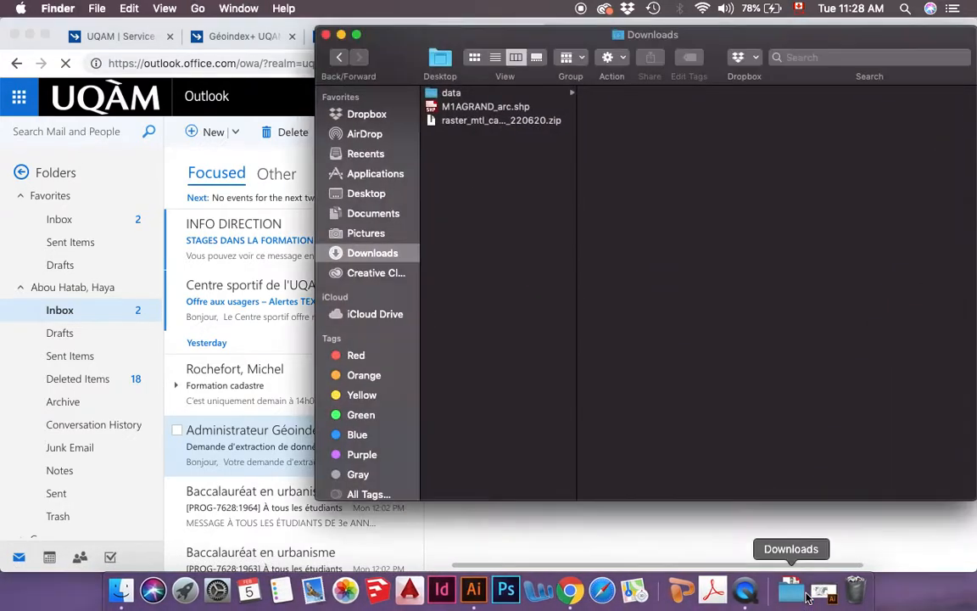
pyautogui.click(509, 123)
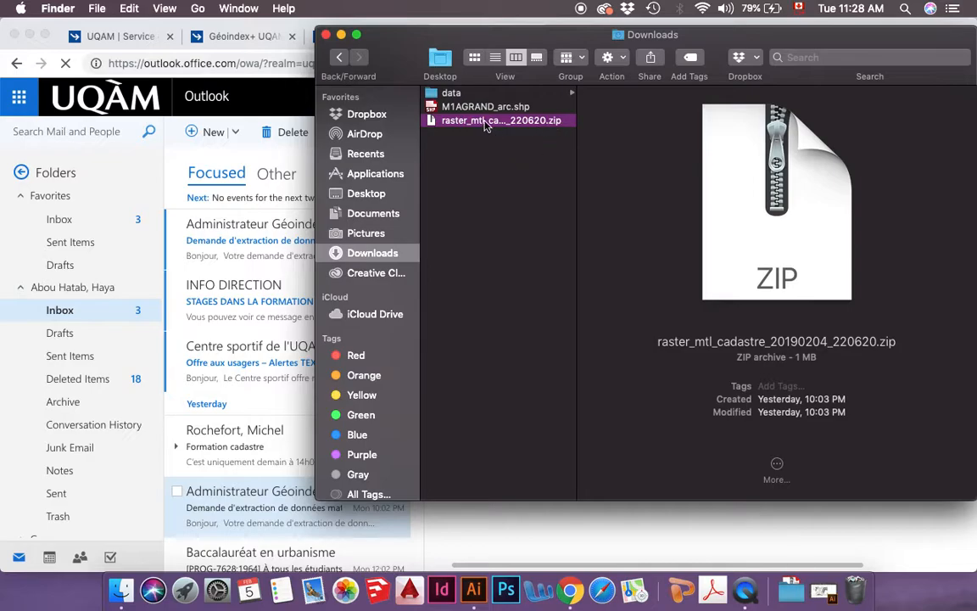
# - Browse the extracted data folder through geoindex, matriciel and Montreal to cadastre, and preview the drawing 31h05-005-5960_cadque.dwg
pyautogui.click(452, 93)
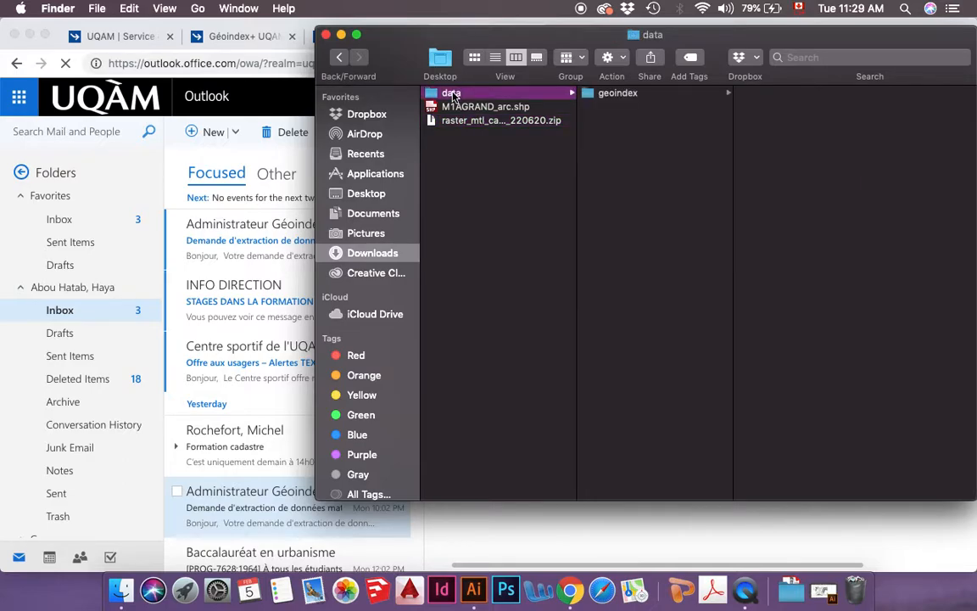
pyautogui.click(628, 93)
pyautogui.click(760, 95)
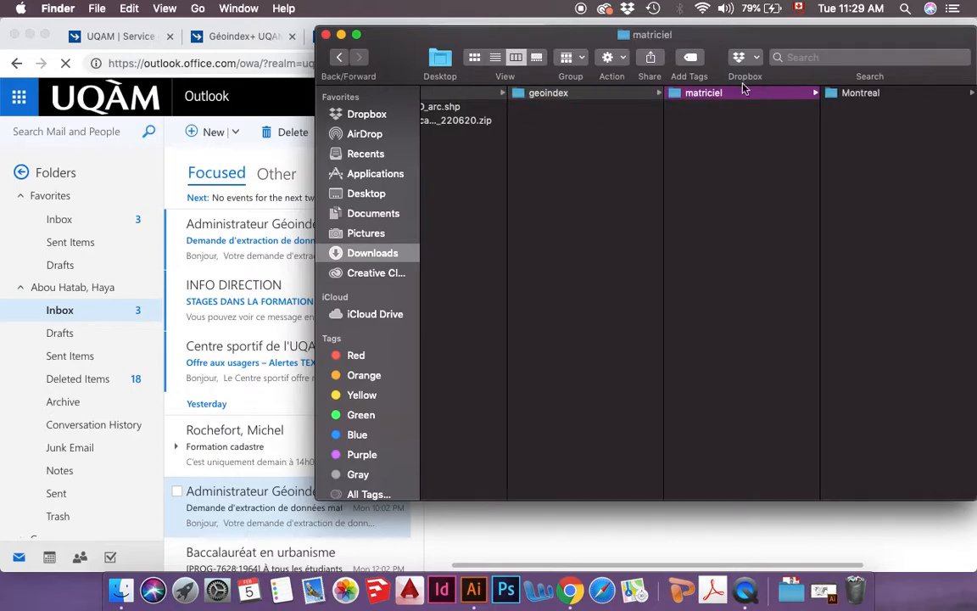
pyautogui.click(855, 95)
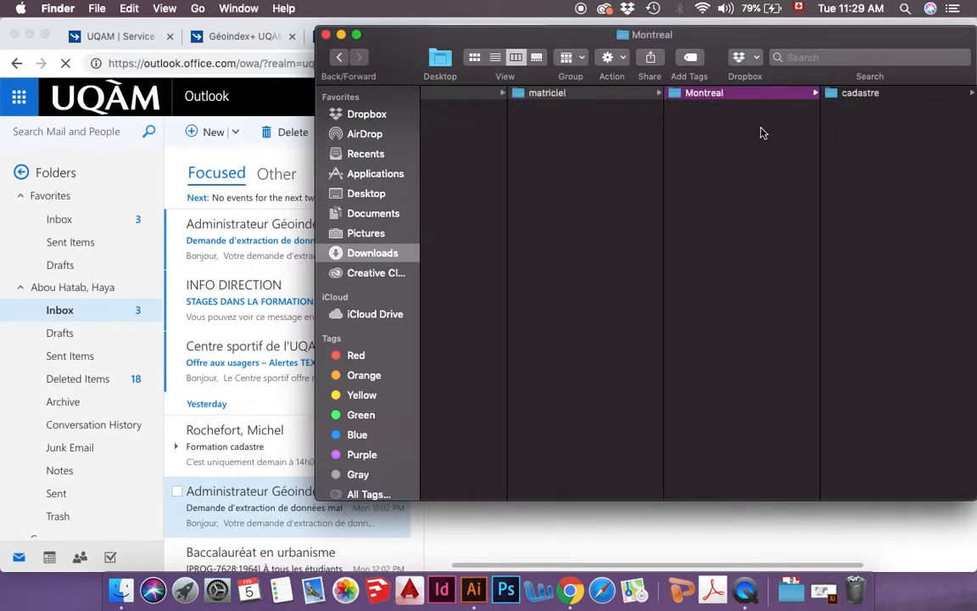
pyautogui.click(855, 94)
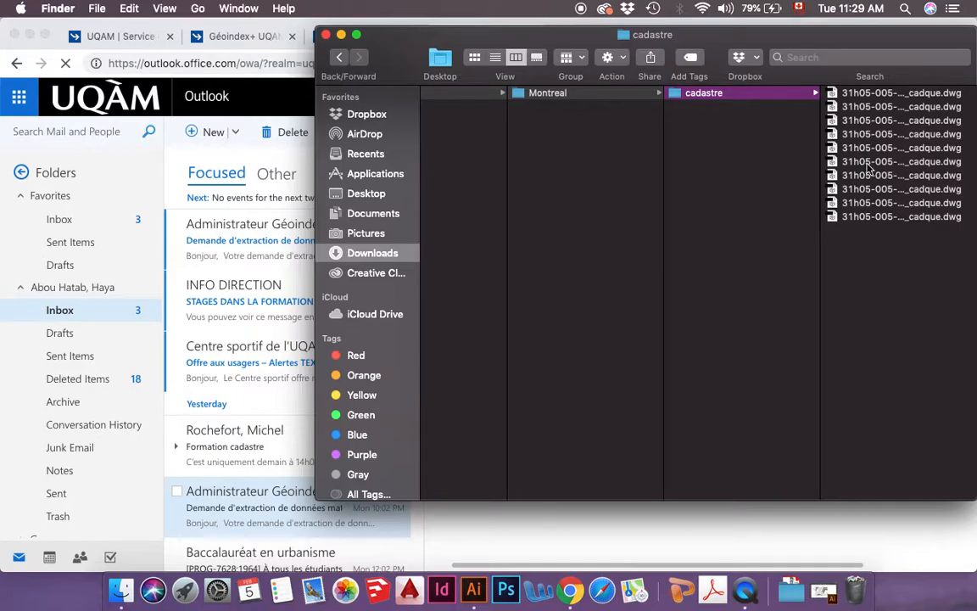
pyautogui.click(872, 94)
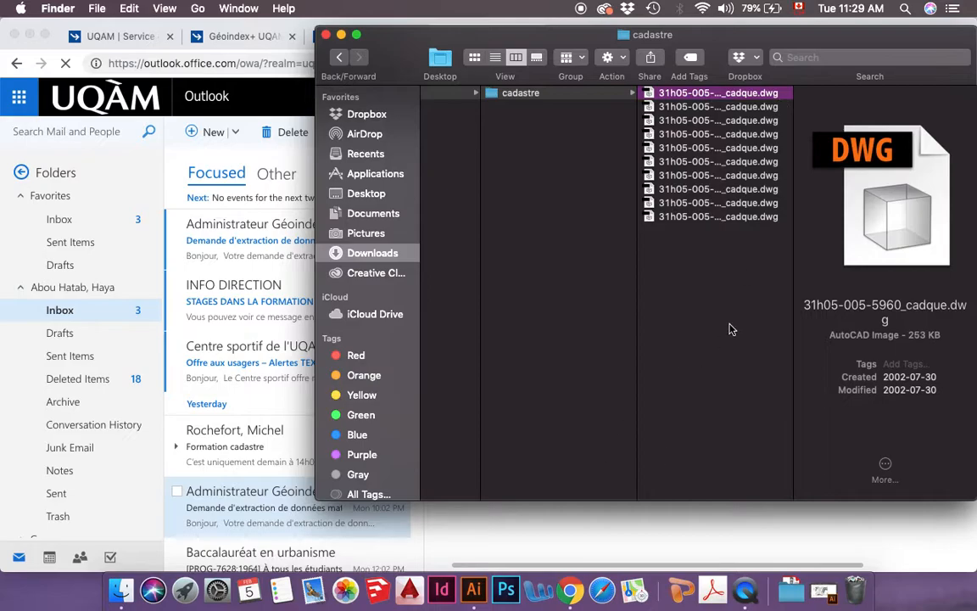
# - Switch to Illustrator and examine the lots around Boulevard Newman and Boulevard Shevchenko in 31h05-005-5960_cadque.dwg
pyautogui.click(480, 585)
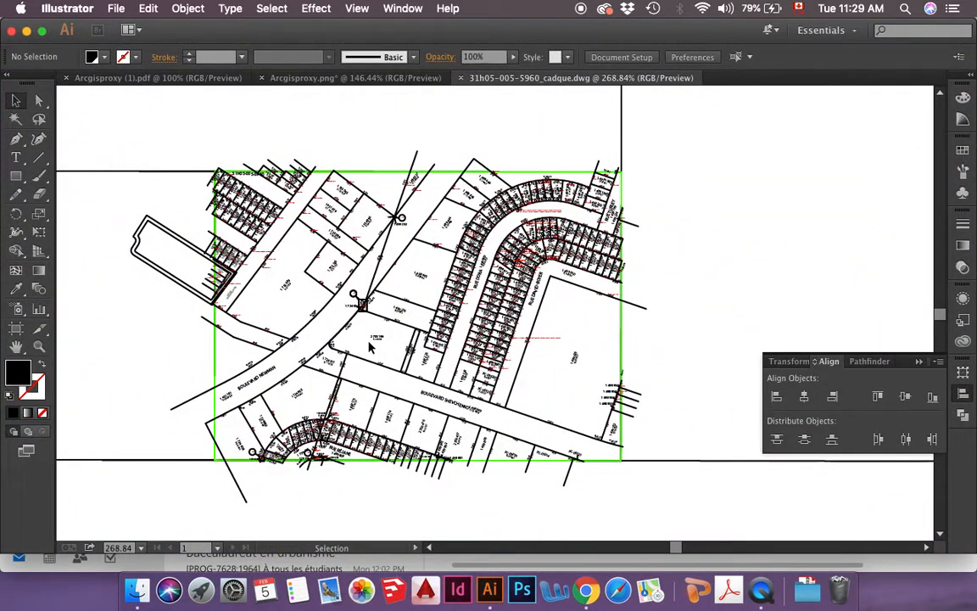
pyautogui.scroll(5, 374, 343)
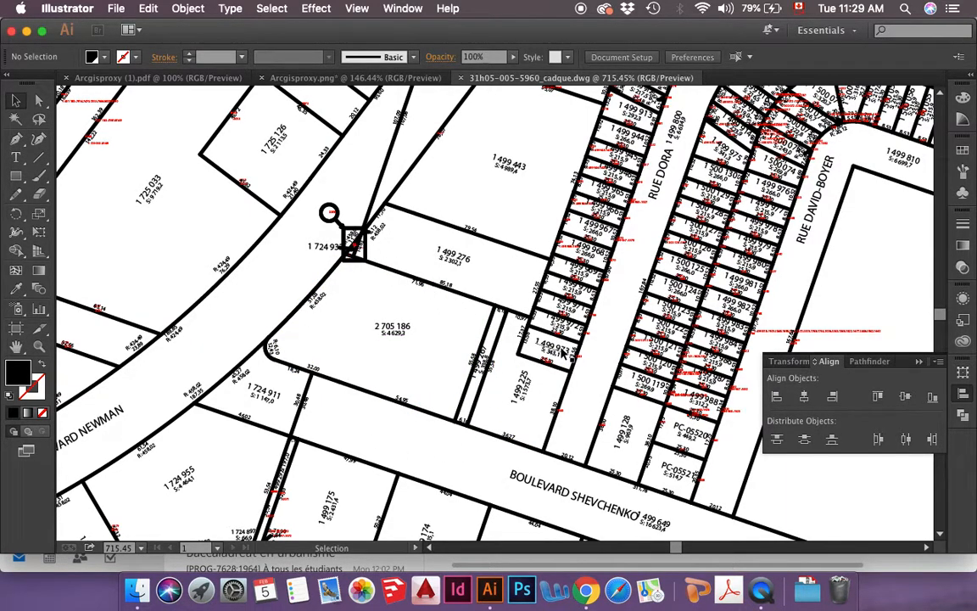
pyautogui.scroll(-1, 560, 352)
pyautogui.scroll(-1, 560, 352)
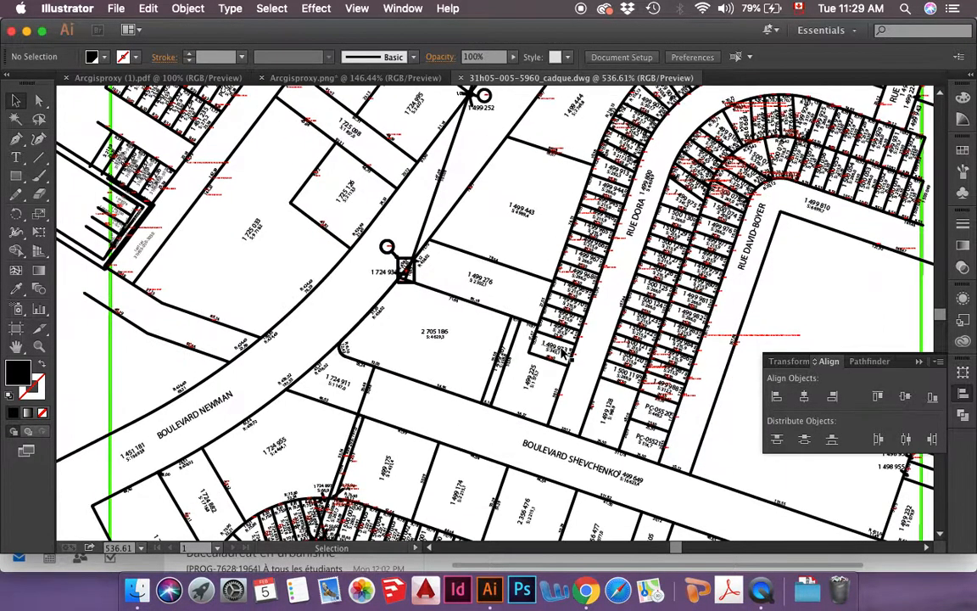
# - Put away the alignment tools, review the cadastre drawing's full layer list and close it again
pyautogui.click(919, 363)
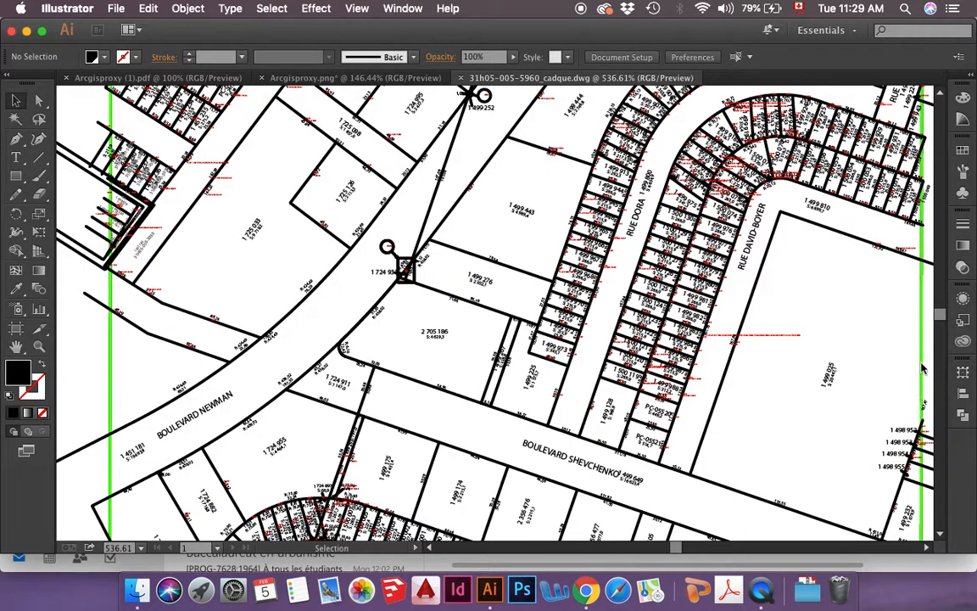
pyautogui.click(404, 10)
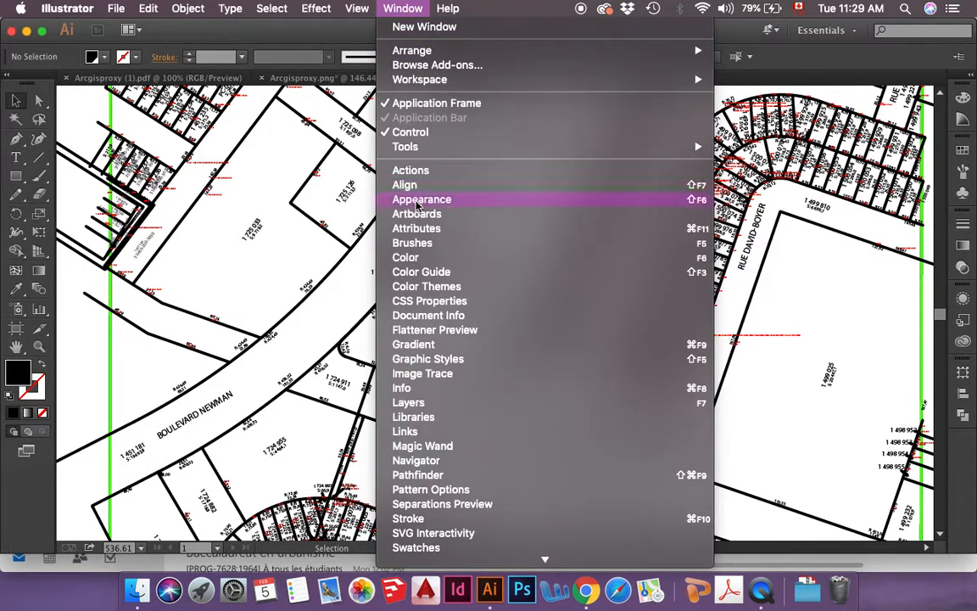
pyautogui.click(409, 402)
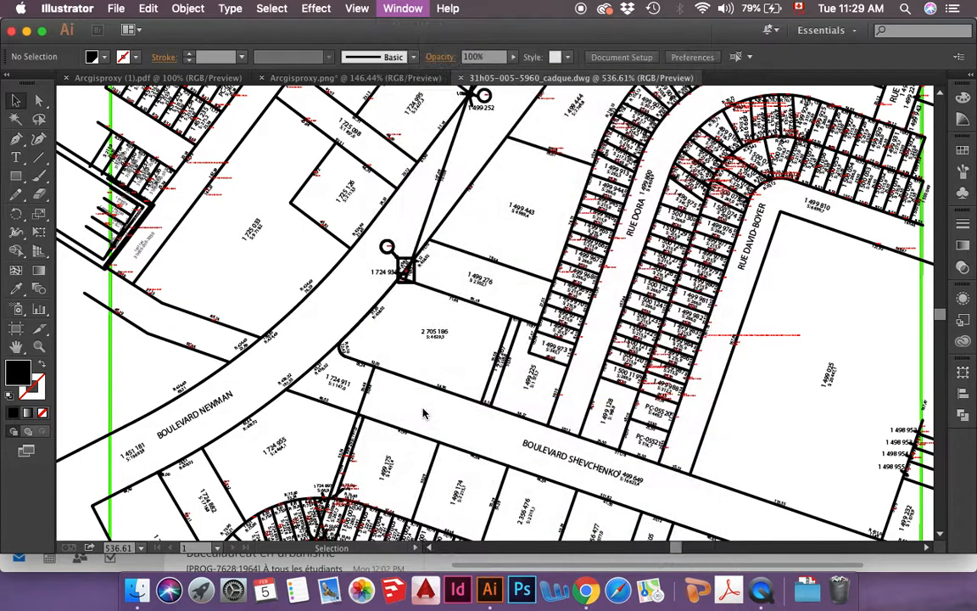
pyautogui.scroll(-10, 837, 409)
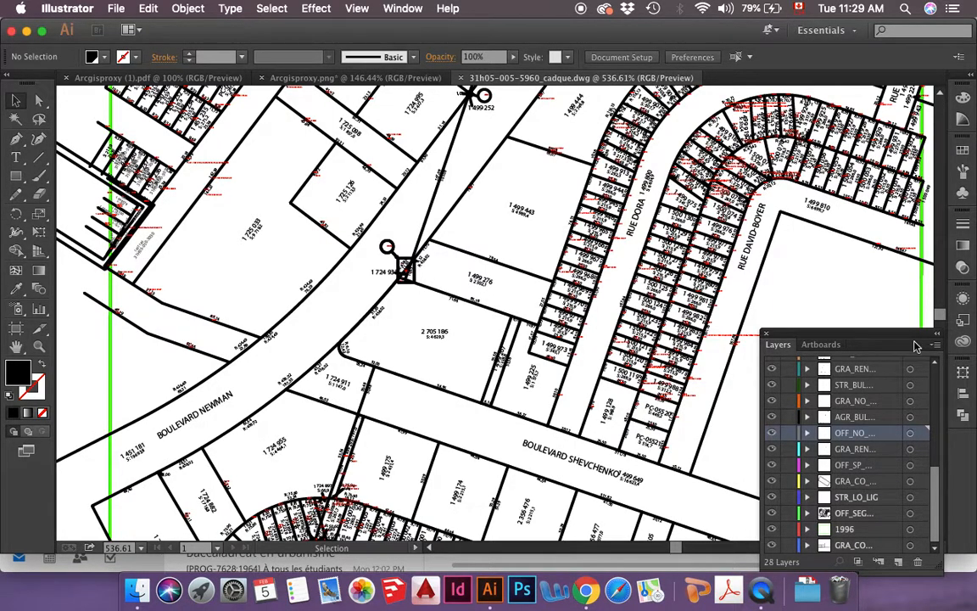
pyautogui.click(689, 301)
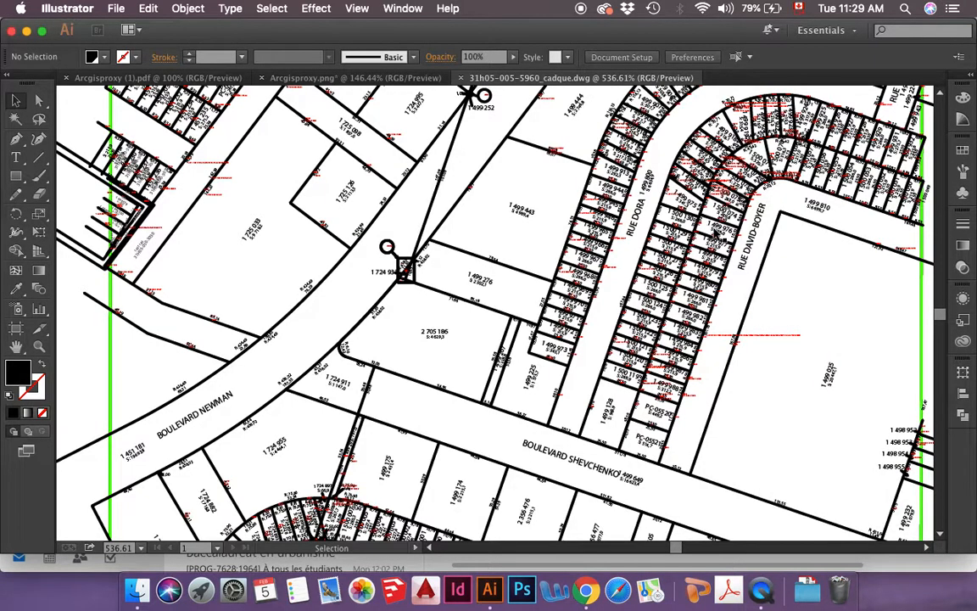
# - Examine the whole cadastre sheet, its green boundary and the lines extending beyond it
pyautogui.scroll(-2, 708, 229)
pyautogui.scroll(-1, 713, 229)
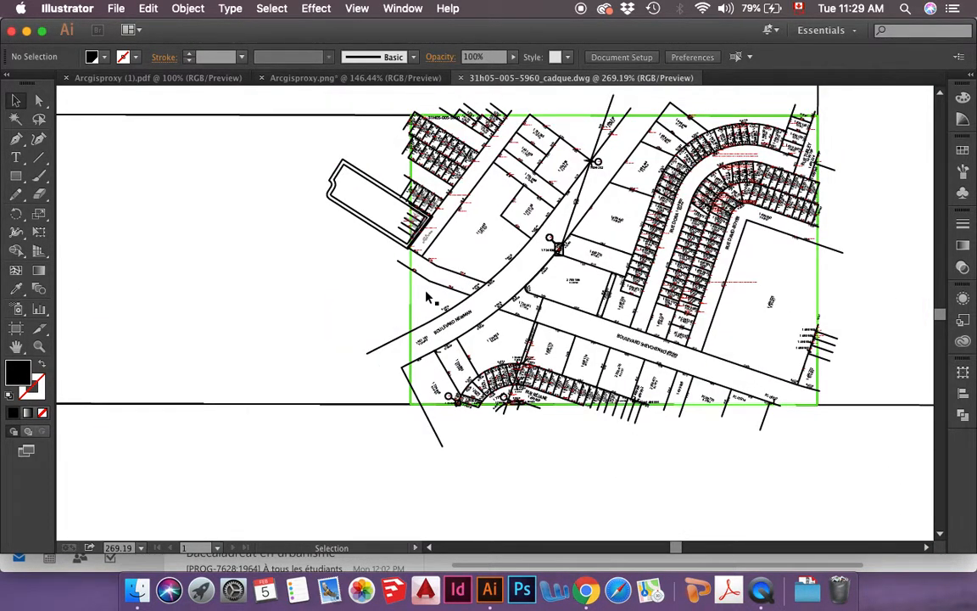
pyautogui.scroll(-2, 358, 128)
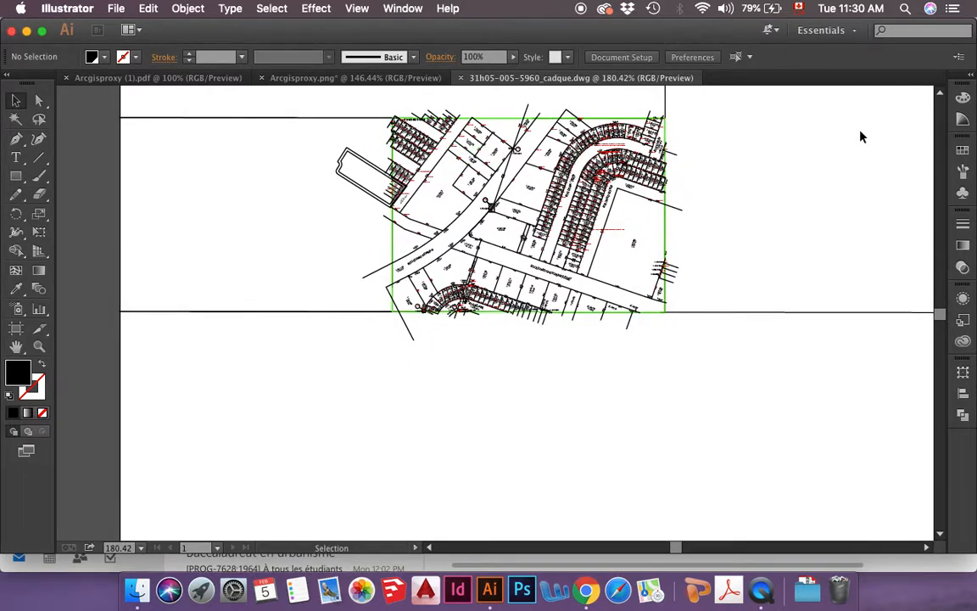
pyautogui.hscroll(3, 787, 299)
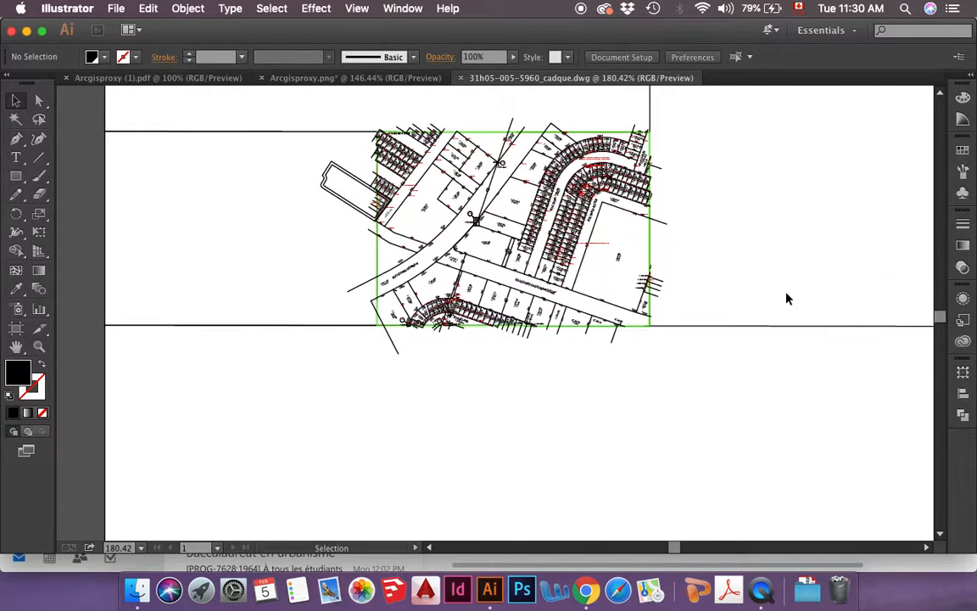
pyautogui.hscroll(1, 787, 299)
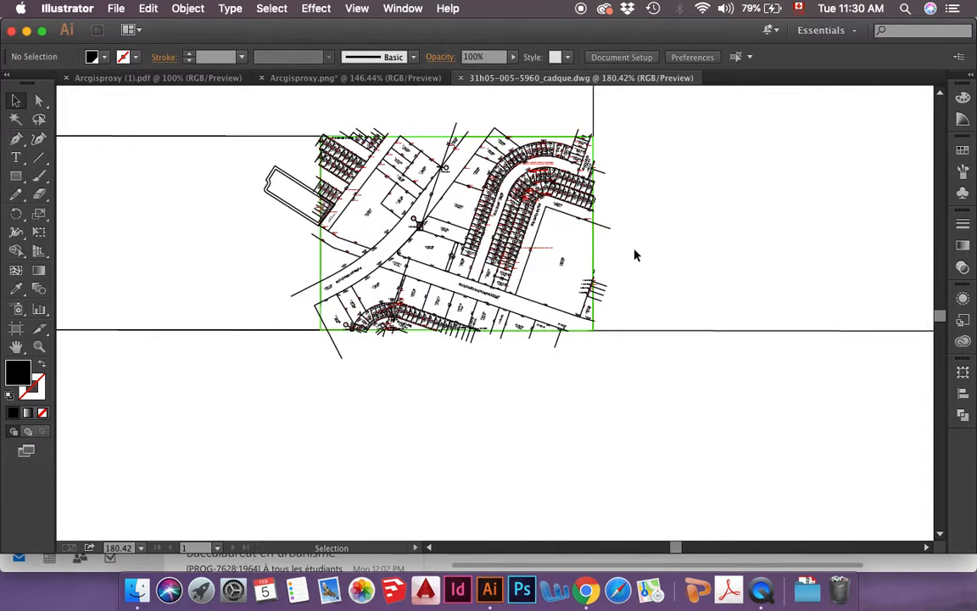
pyautogui.scroll(-2, 532, 341)
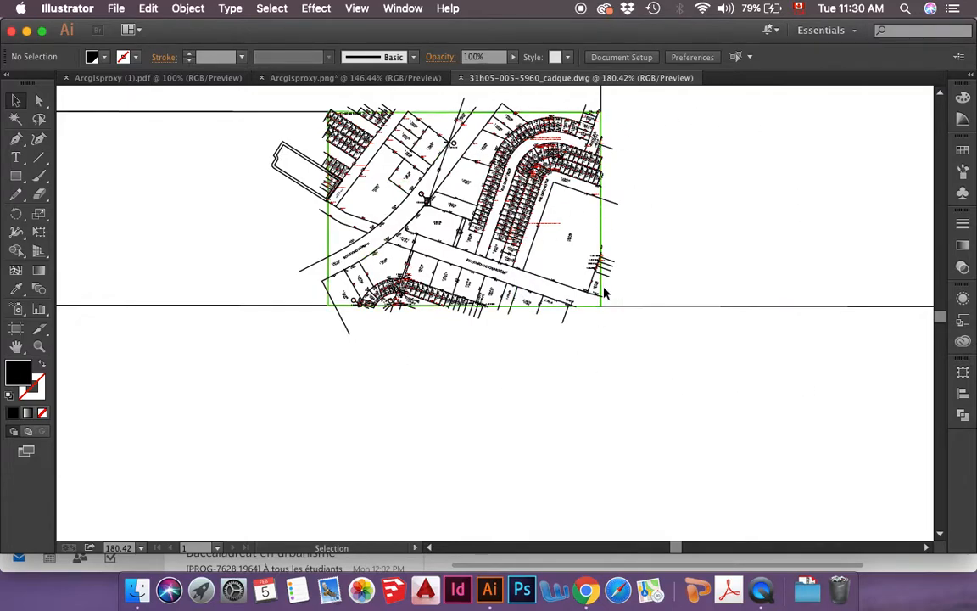
# - Return to Géoindex+ in Chrome, clear the "Cadastres" search and hide the "Cadastre rénové de la Ville..." layer from the map
pyautogui.click(585, 594)
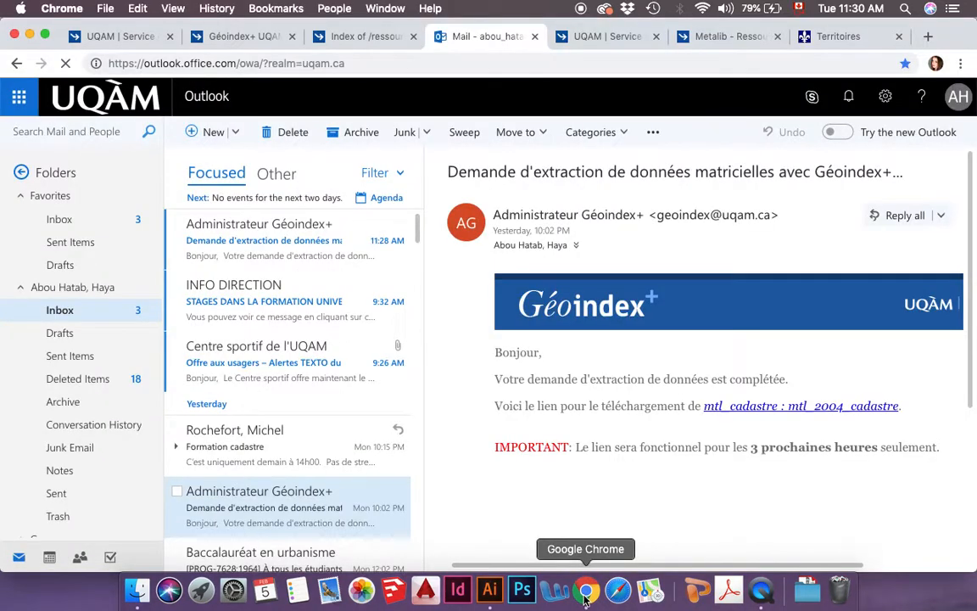
pyautogui.click(231, 40)
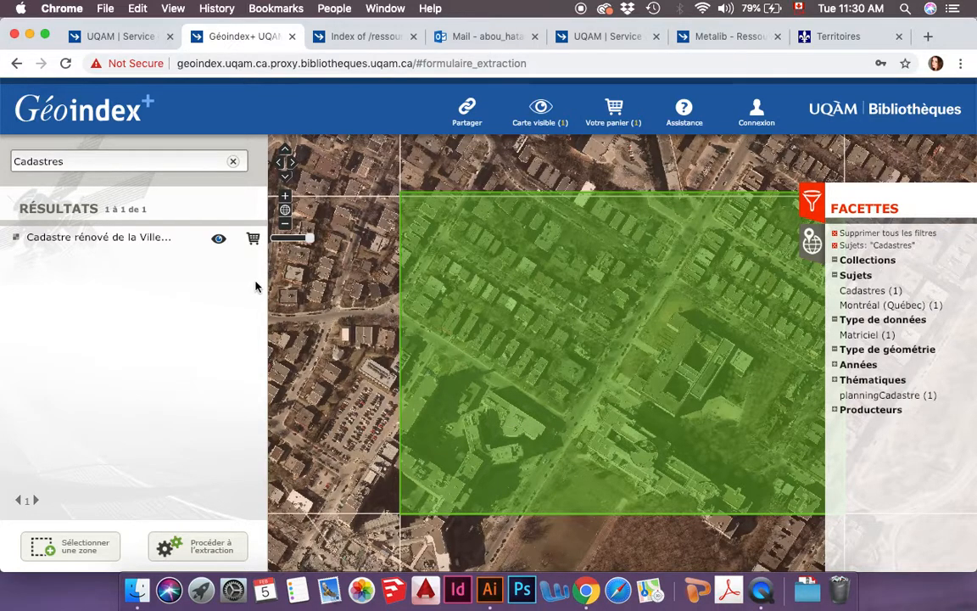
pyautogui.click(141, 161)
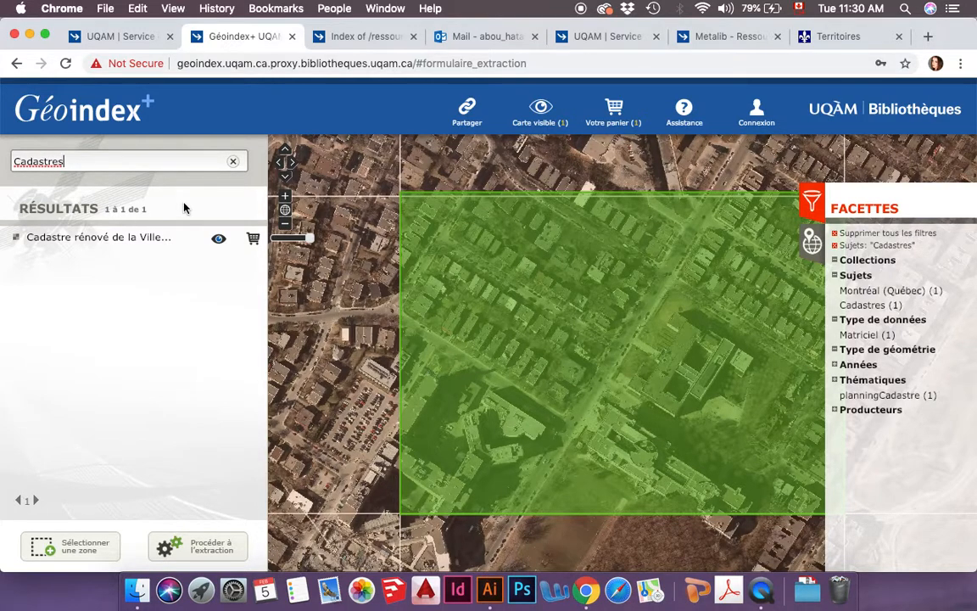
pyautogui.click(234, 162)
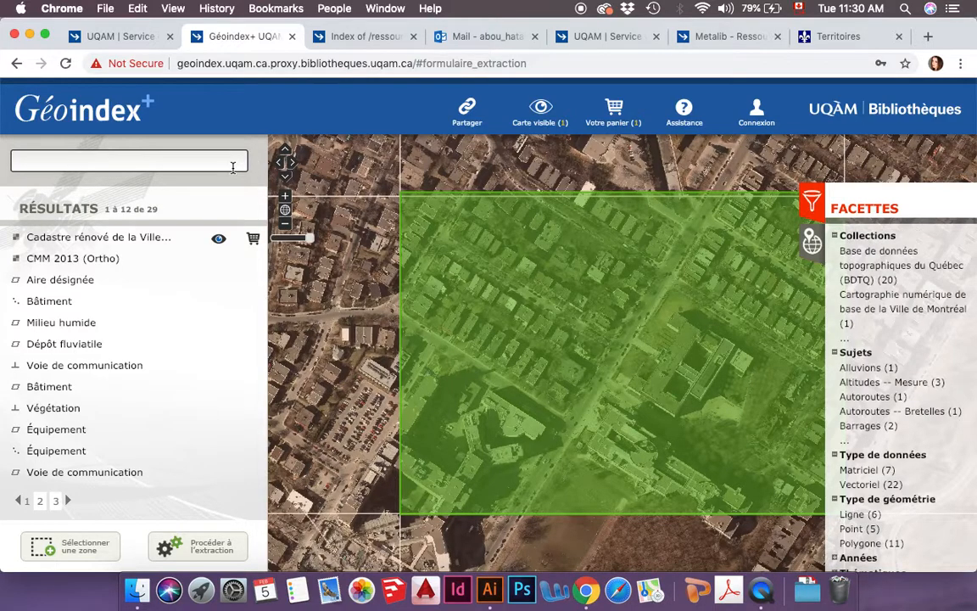
pyautogui.click(220, 242)
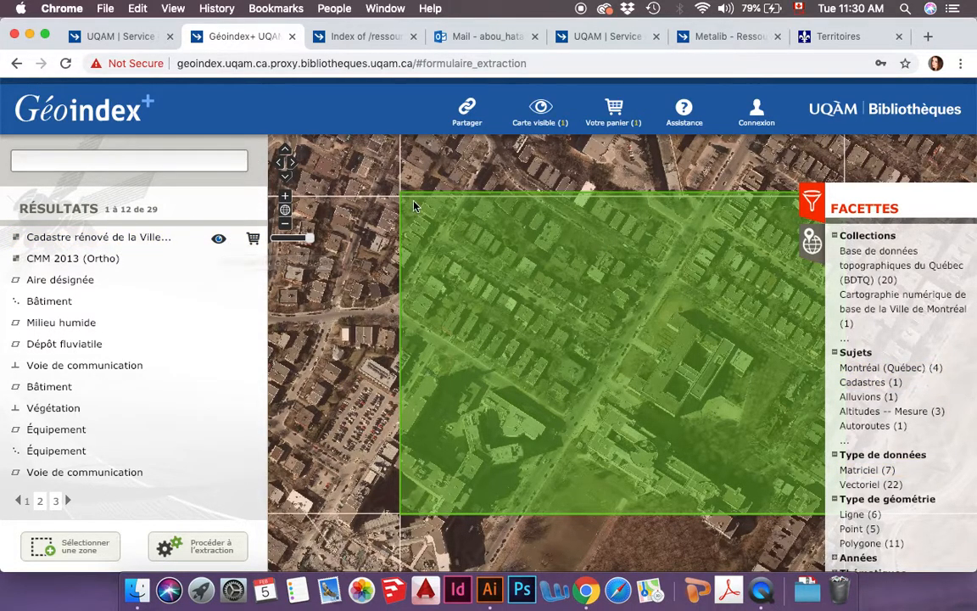
pyautogui.click(219, 240)
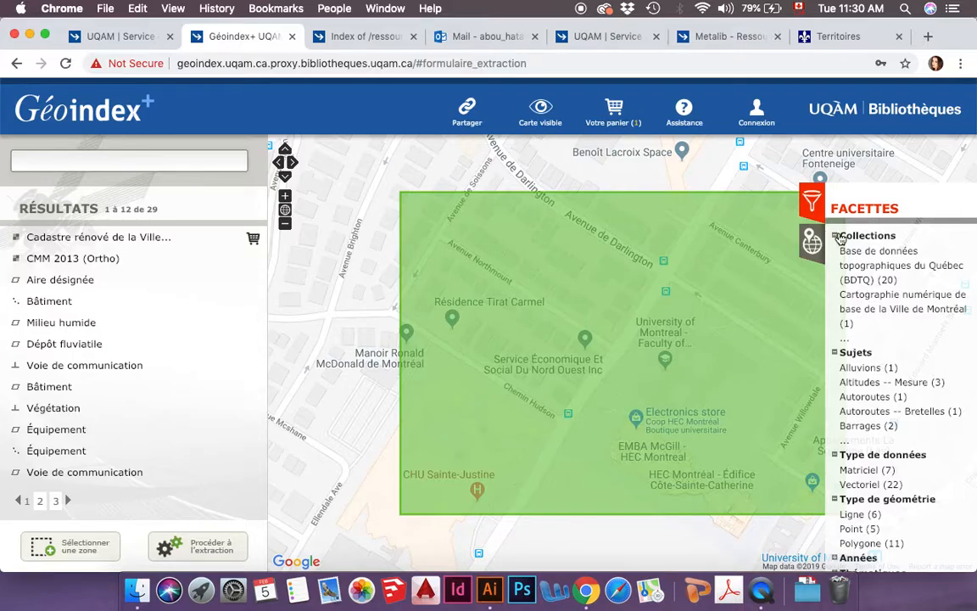
# - Search for "cadastres" over a wider map area and filter the results to the Base de données topographiques du Québec (BDTQ) collection
pyautogui.click(169, 164)
pyautogui.click(285, 224)
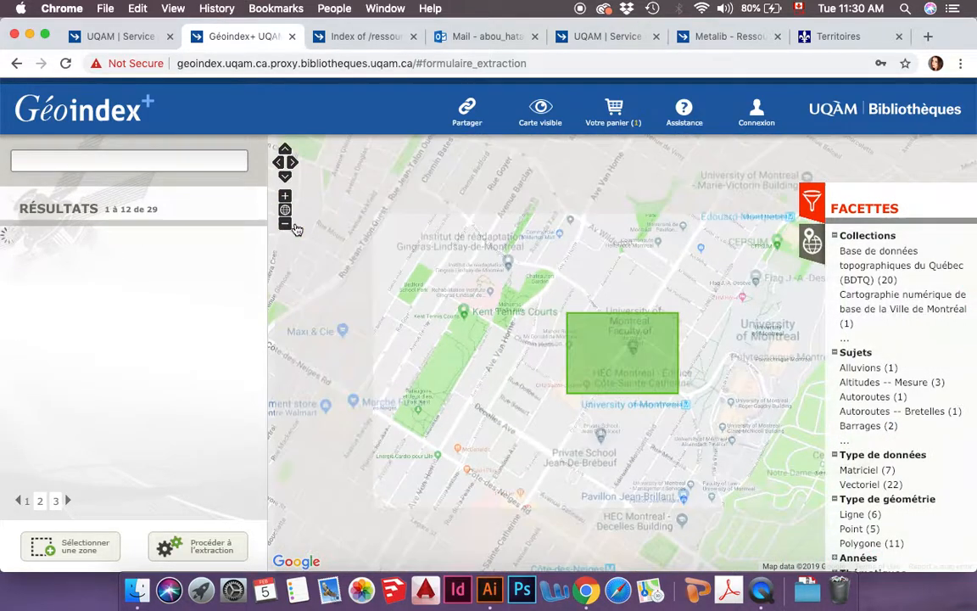
pyautogui.write('cadastres')
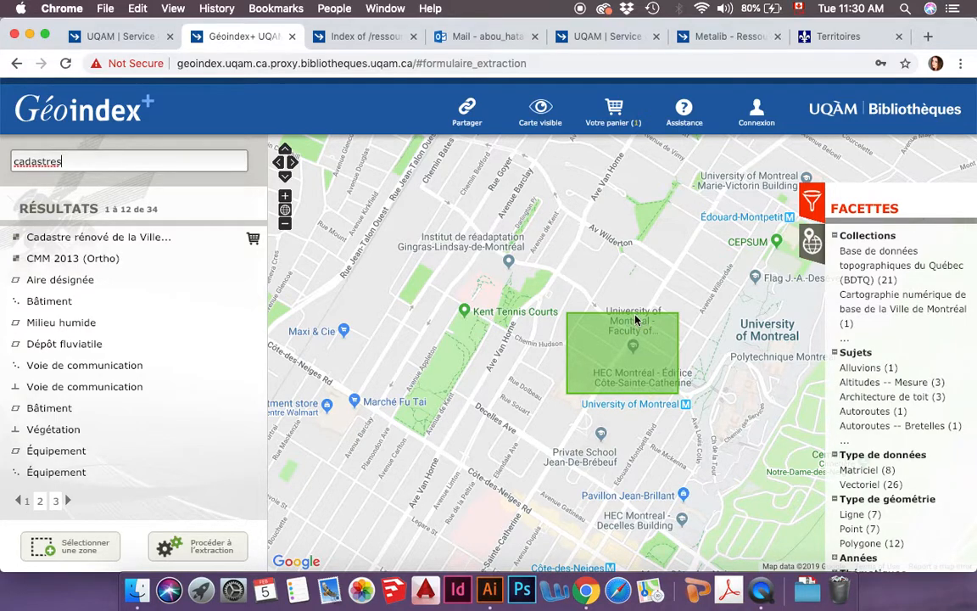
pyautogui.click(847, 257)
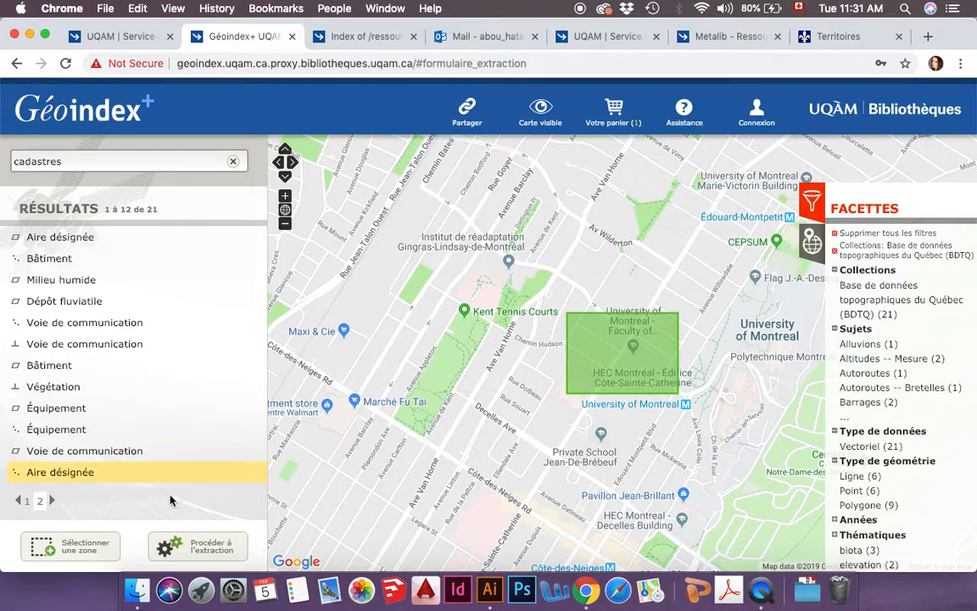
# - Remove the green extraction zone from the map and widen the map area to take in Mount Royal and its surroundings
pyautogui.click(89, 539)
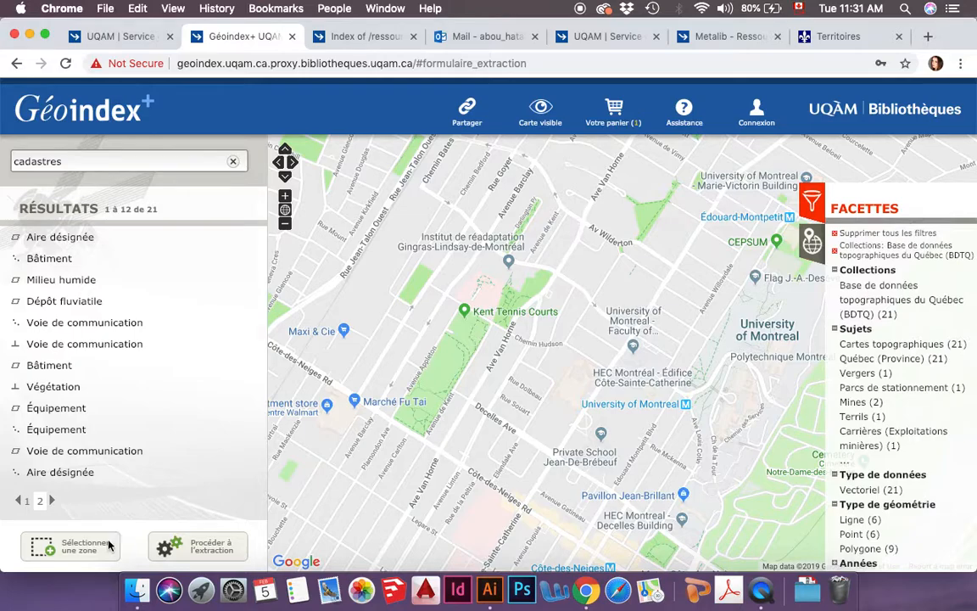
pyautogui.click(160, 160)
pyautogui.click(441, 267)
pyautogui.click(285, 224)
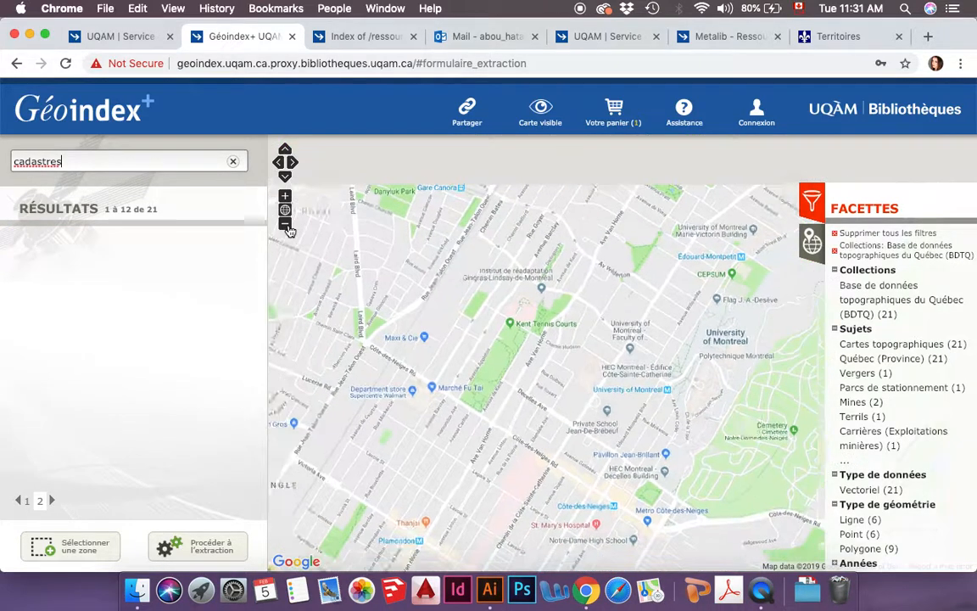
# - Change the search term to "cadastre" and remove the BDTQ collection filter
pyautogui.click(139, 158)
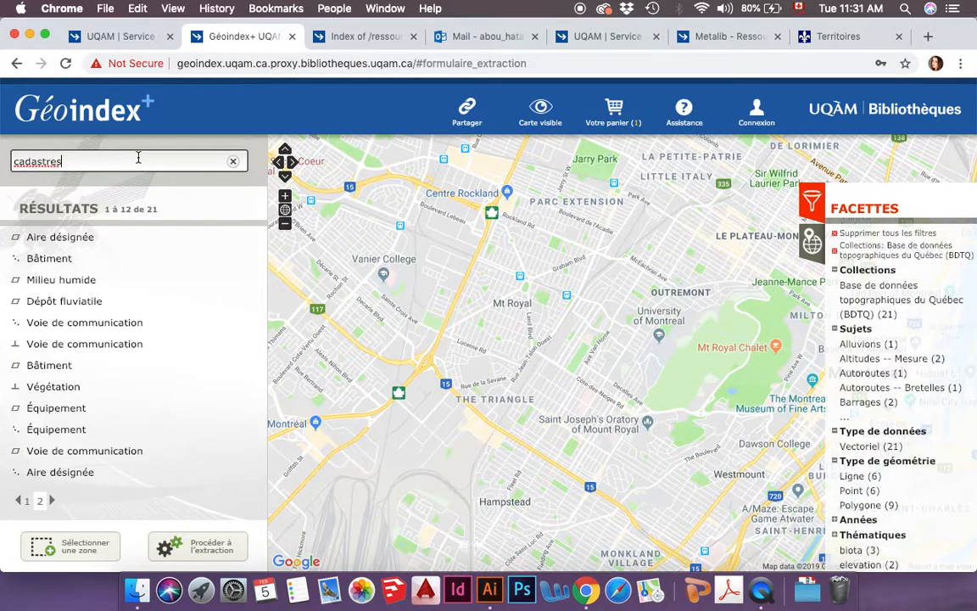
pyautogui.press('BackSpace')
pyautogui.press('Return')
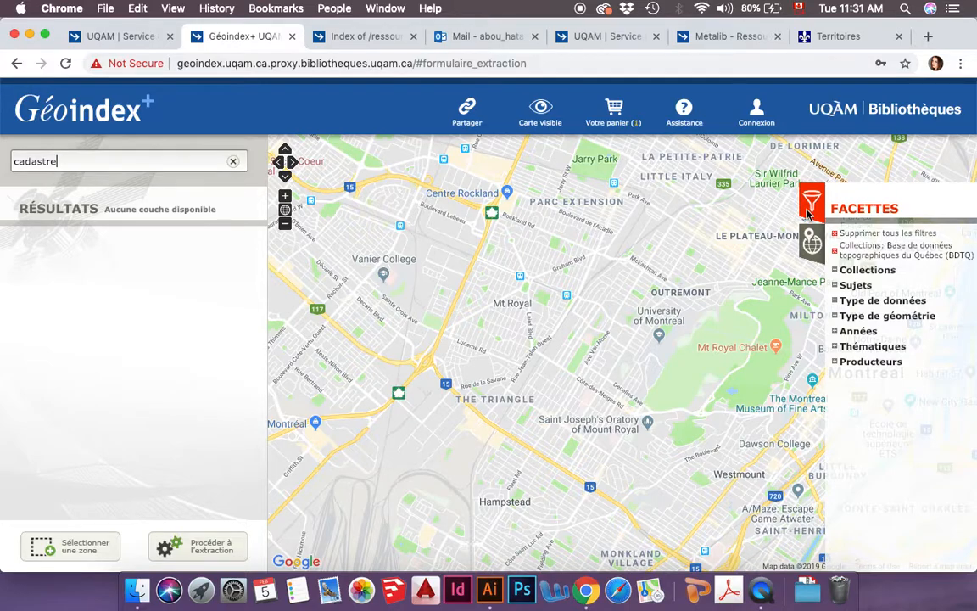
pyautogui.click(835, 252)
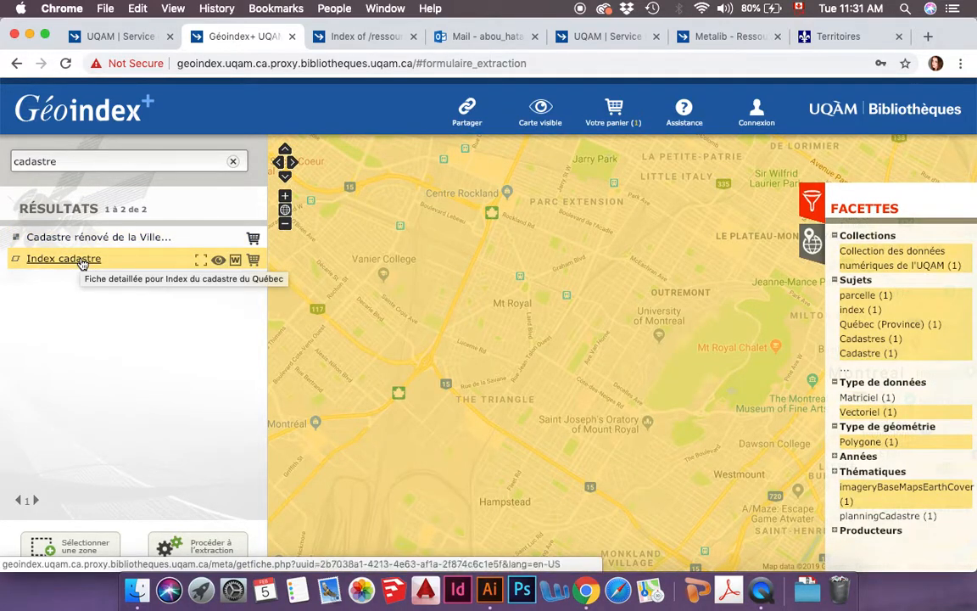
# - Consult the detailed record of the "Index cadastre" layer and preview that layer on a map widened to Greater Montreal
pyautogui.click(82, 259)
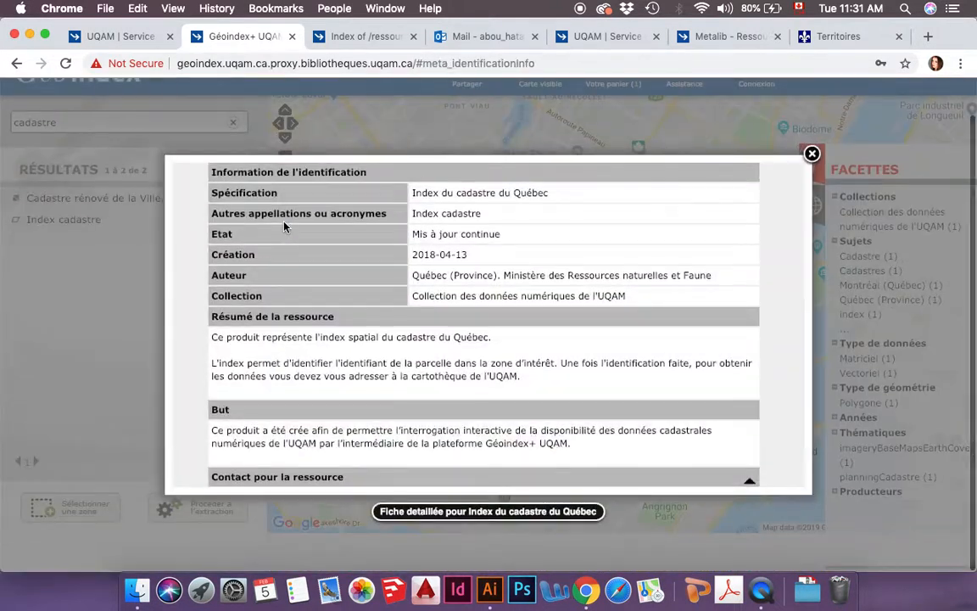
pyautogui.click(811, 154)
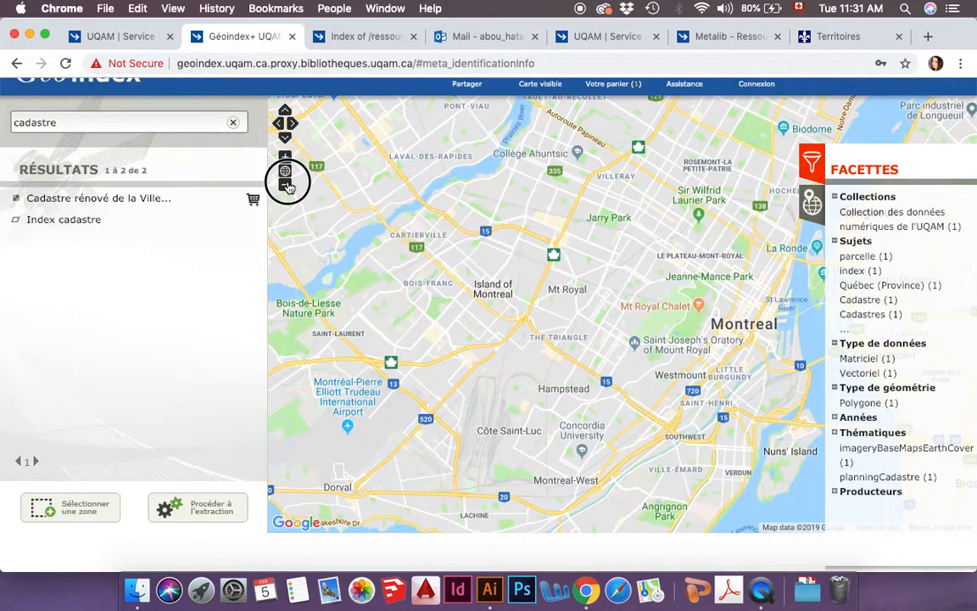
pyautogui.click(285, 184)
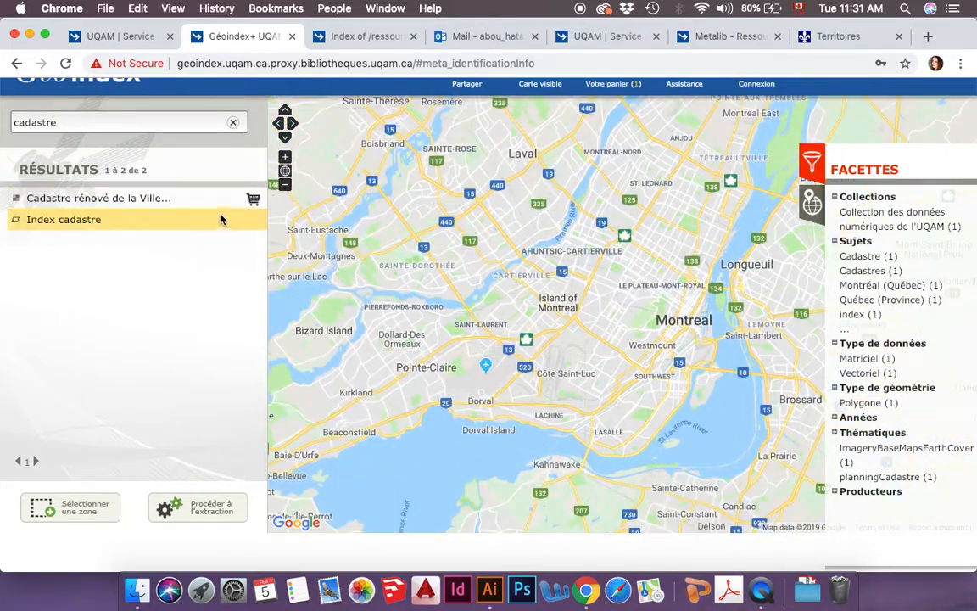
pyautogui.moveTo(223, 223)
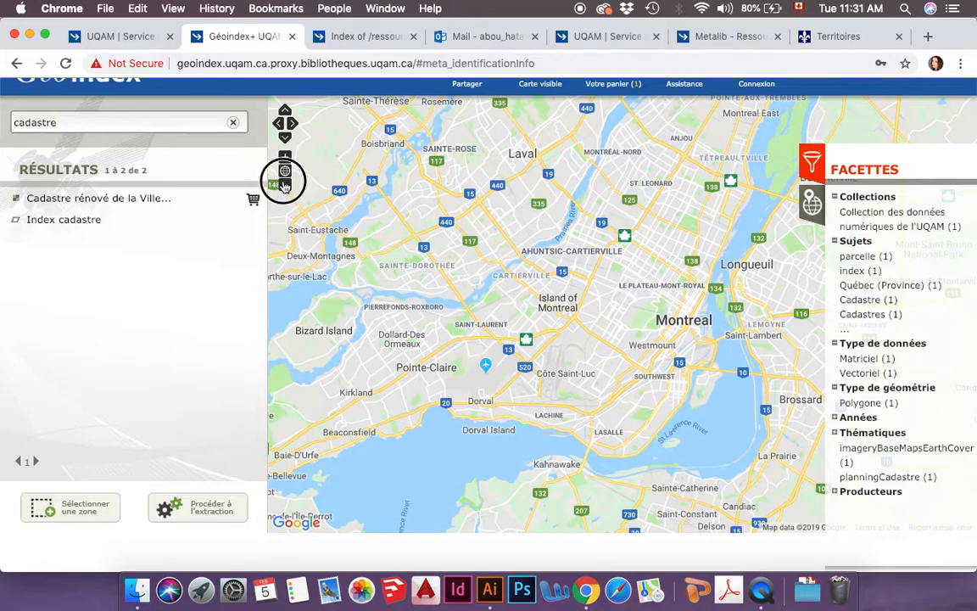
pyautogui.click(285, 184)
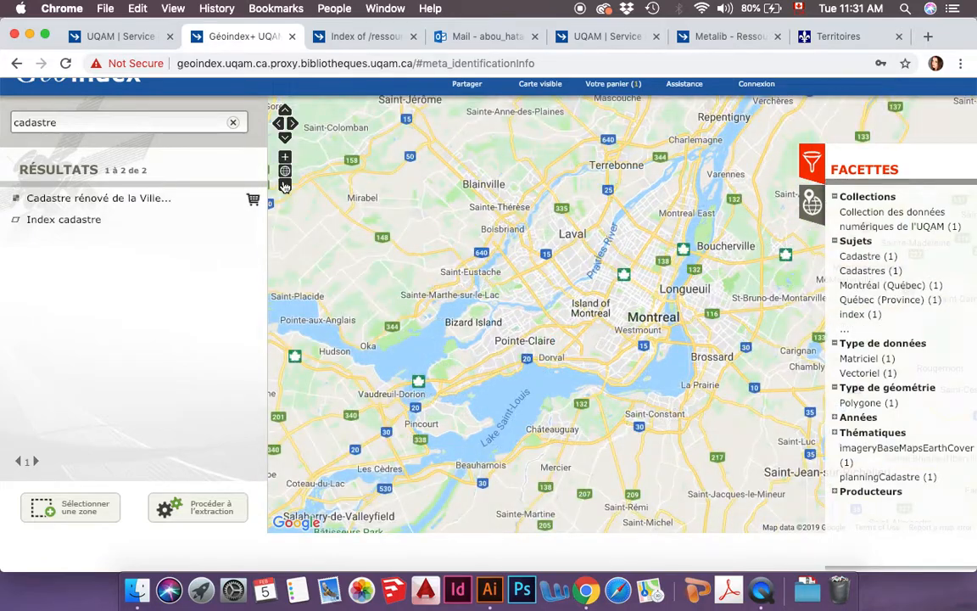
pyautogui.moveTo(223, 224)
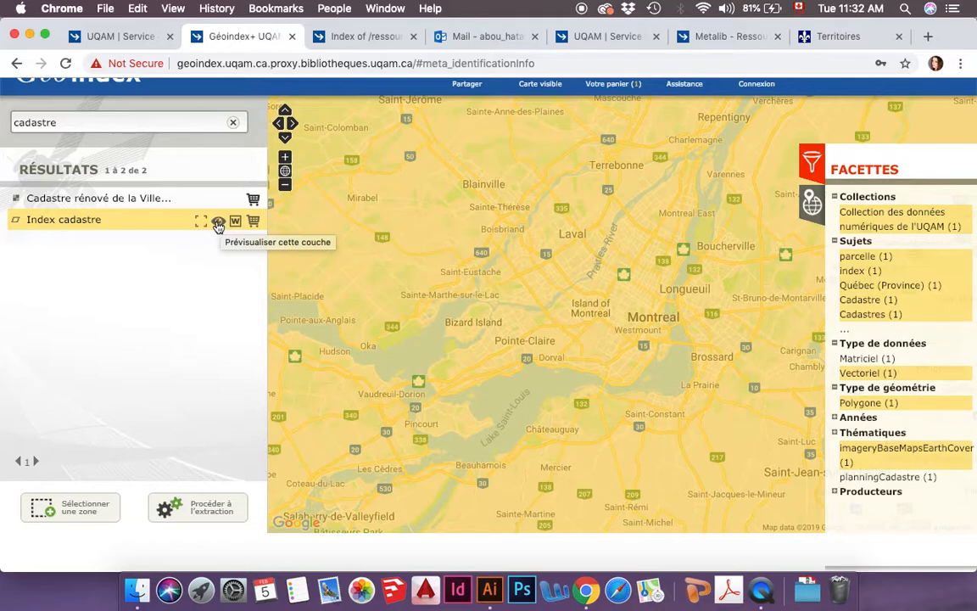
pyautogui.click(218, 223)
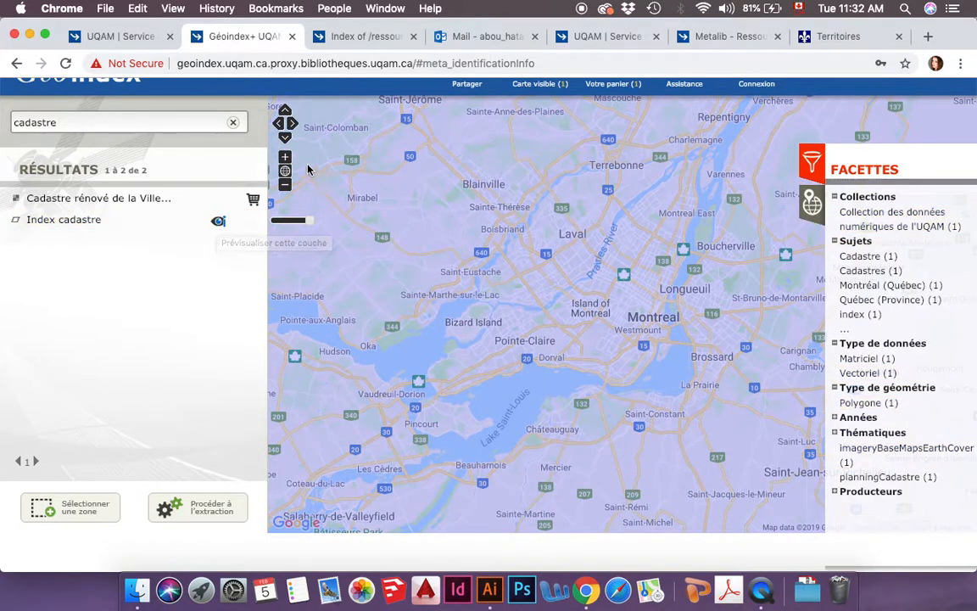
# - Zoom in on Châteauguay, south-west of Montreal, until the cadastre index's individual parcels and their identifiers are legible
pyautogui.click(285, 157)
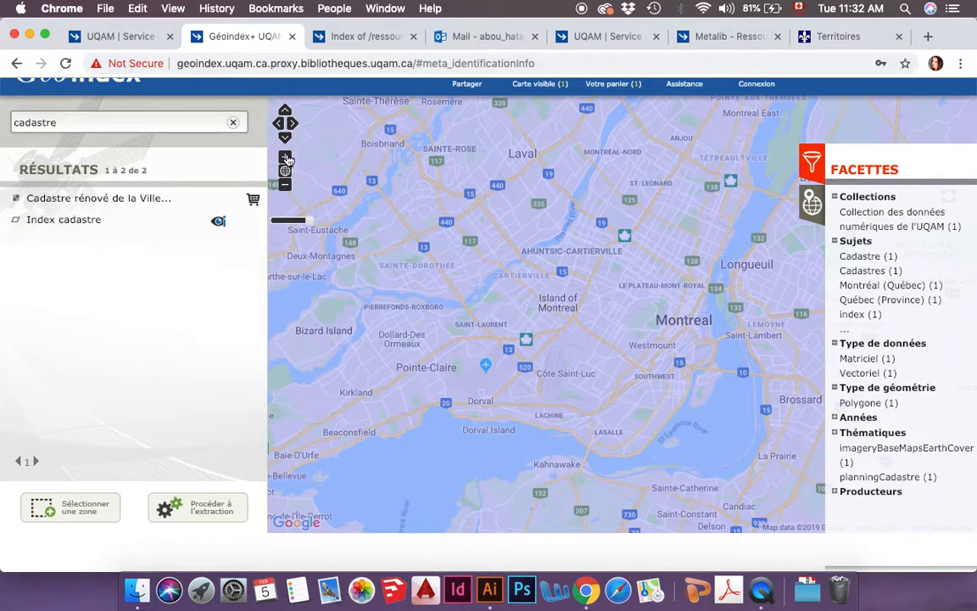
pyautogui.moveTo(584, 412); pyautogui.dragTo(526, 226)
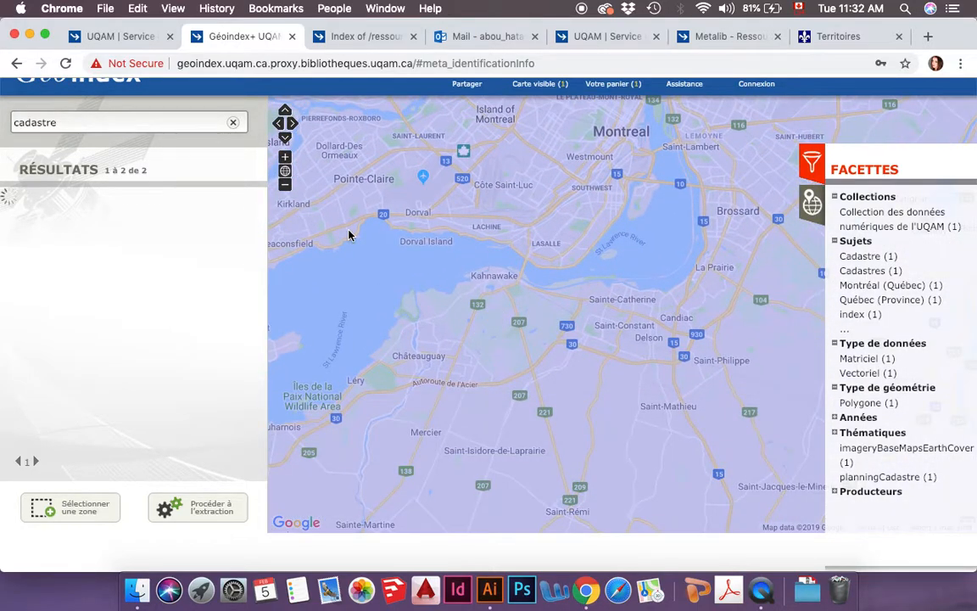
pyautogui.click(285, 158)
pyautogui.moveTo(459, 364); pyautogui.dragTo(632, 296)
pyautogui.click(285, 156)
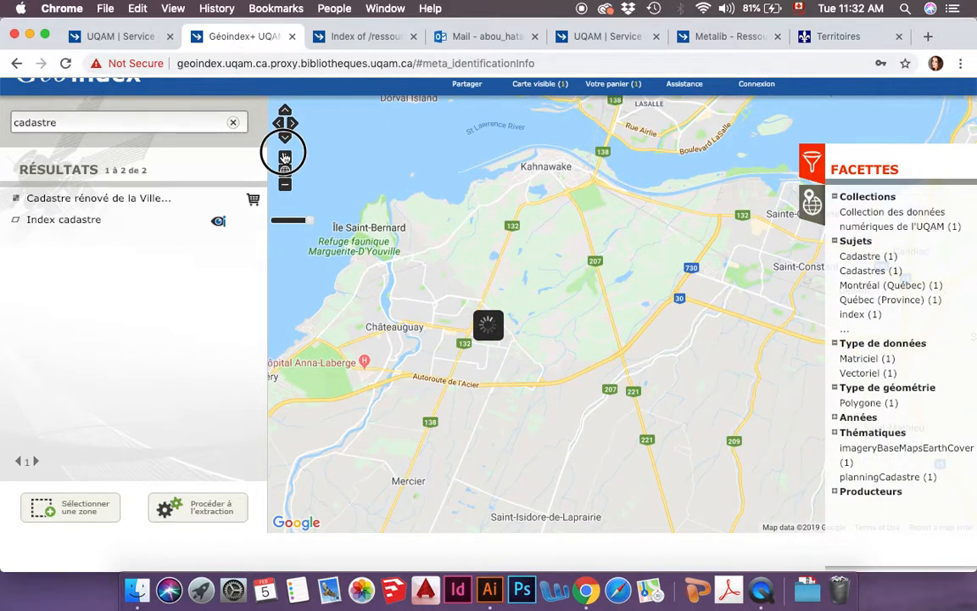
pyautogui.click(284, 156)
pyautogui.moveTo(468, 344); pyautogui.dragTo(570, 340)
pyautogui.moveTo(432, 379); pyautogui.dragTo(692, 292)
pyautogui.moveTo(493, 321); pyautogui.dragTo(670, 308)
pyautogui.moveTo(430, 327); pyautogui.dragTo(619, 251)
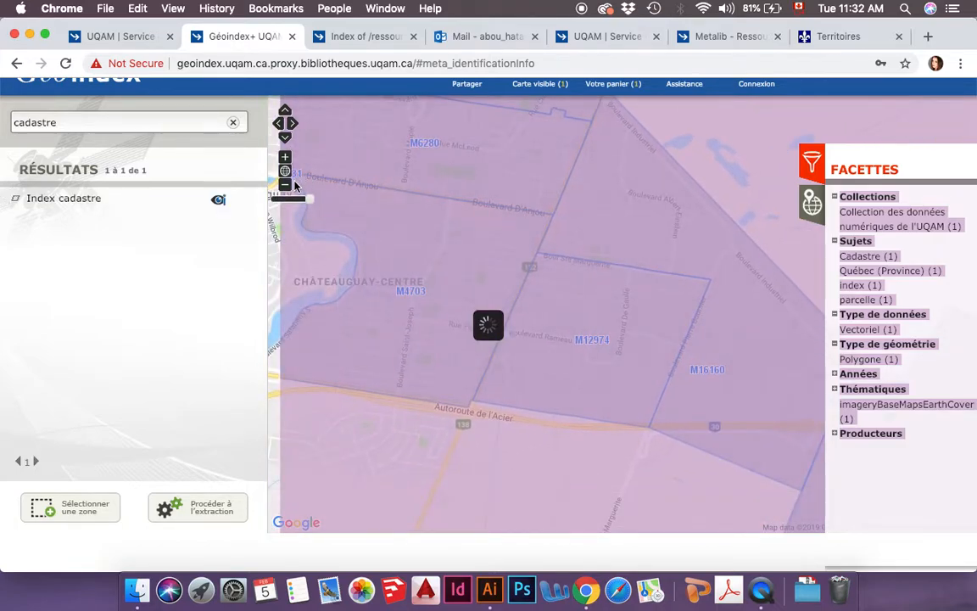
# - Examine the boundaries and identifiers of the cadastre index parcels around Boulevard D'Anjou and Châteauguay-Centre
pyautogui.moveTo(416, 240); pyautogui.dragTo(501, 308)
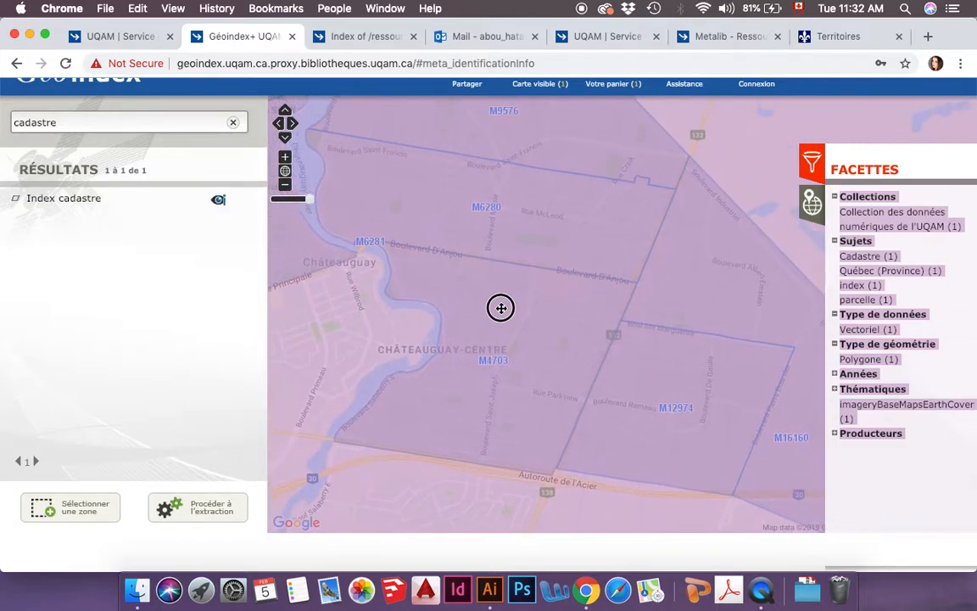
pyautogui.moveTo(497, 254); pyautogui.dragTo(490, 322)
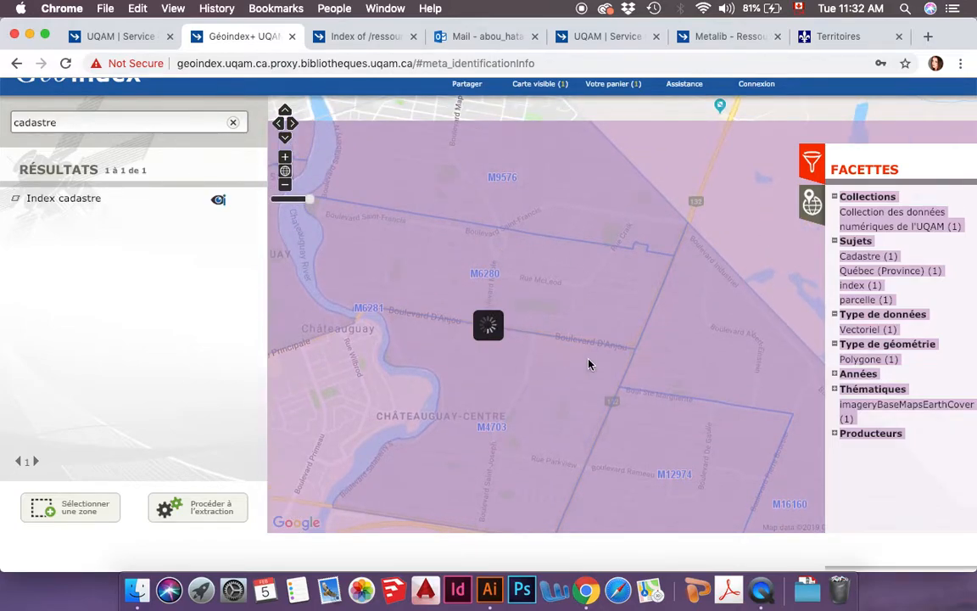
pyautogui.moveTo(558, 236); pyautogui.dragTo(558, 287)
pyautogui.moveTo(556, 236); pyautogui.dragTo(551, 270)
pyautogui.moveTo(393, 131); pyautogui.dragTo(392, 170)
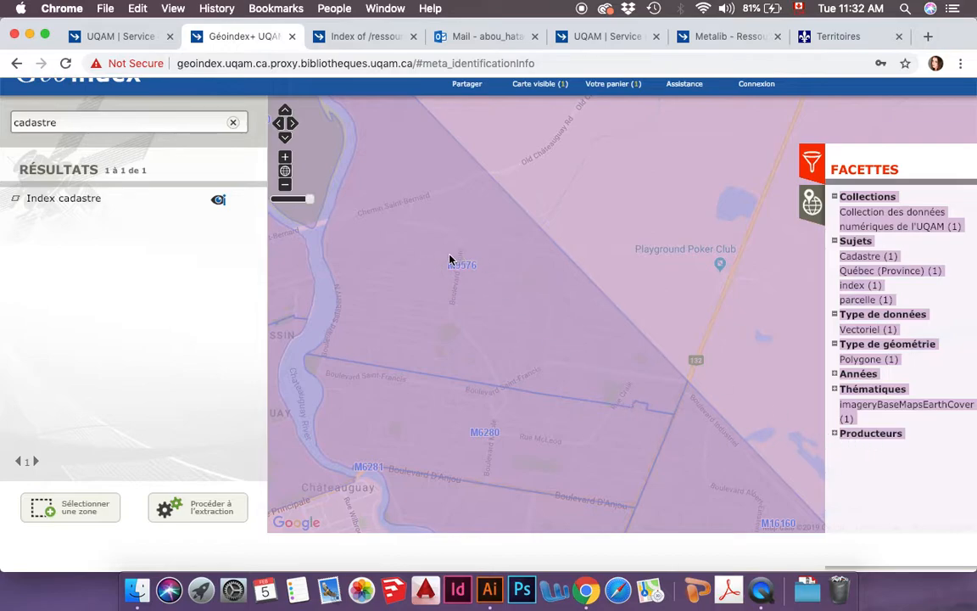
pyautogui.moveTo(488, 323); pyautogui.dragTo(498, 211)
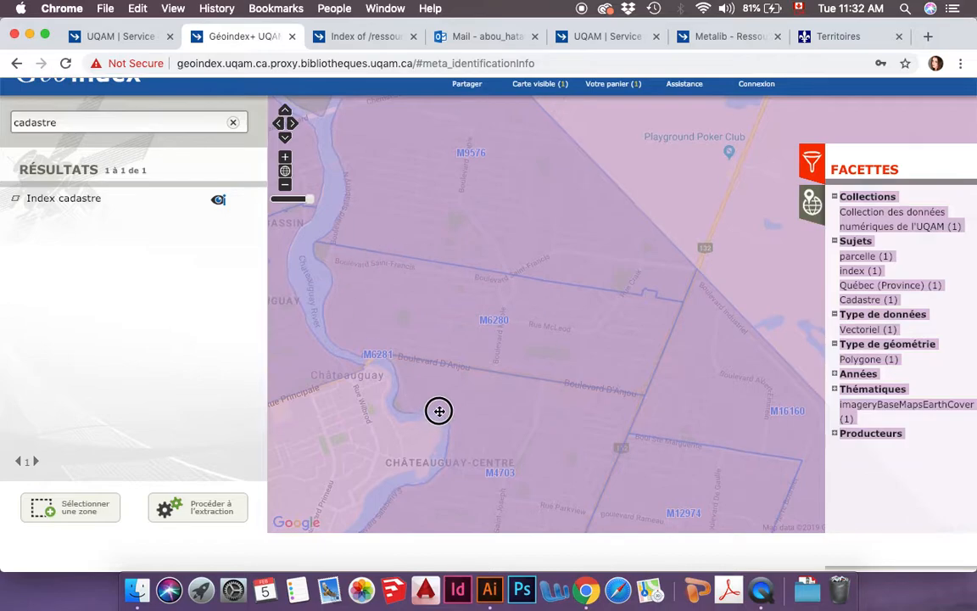
pyautogui.moveTo(437, 413); pyautogui.dragTo(478, 357)
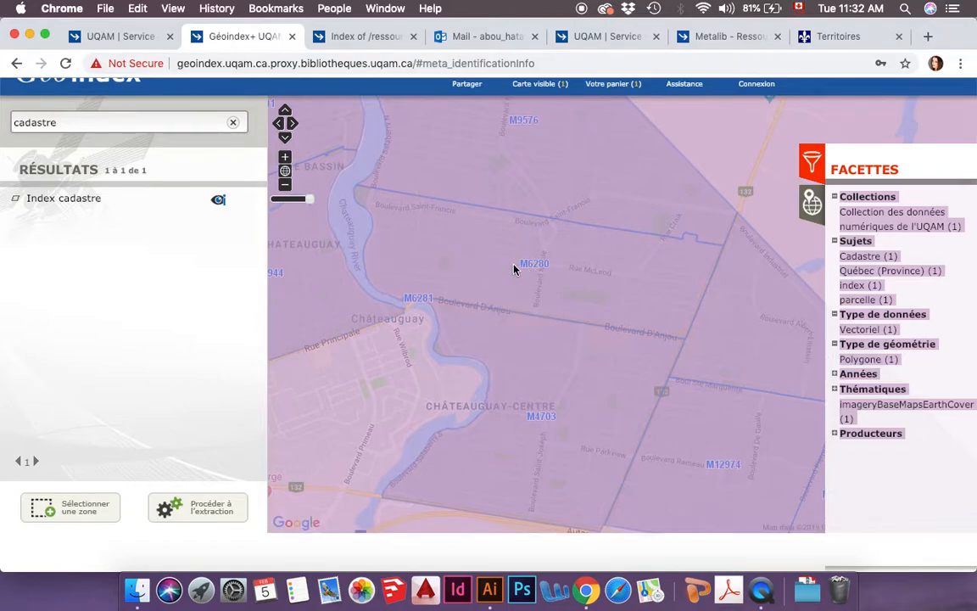
# - Return to the UQAM libraries home page and open the thematic guides (Guides thématiques)
pyautogui.click(136, 35)
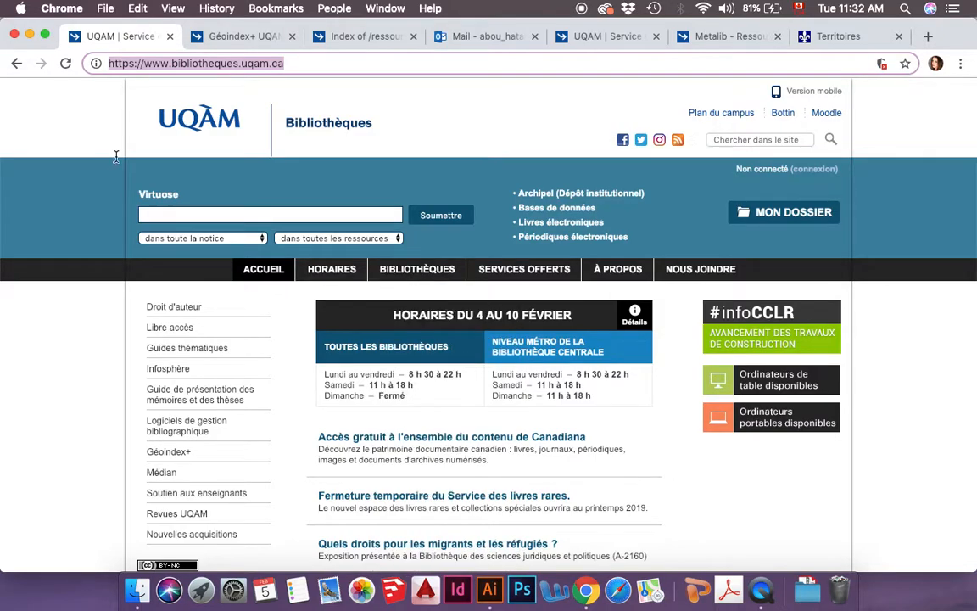
pyautogui.scroll(-2, 135, 254)
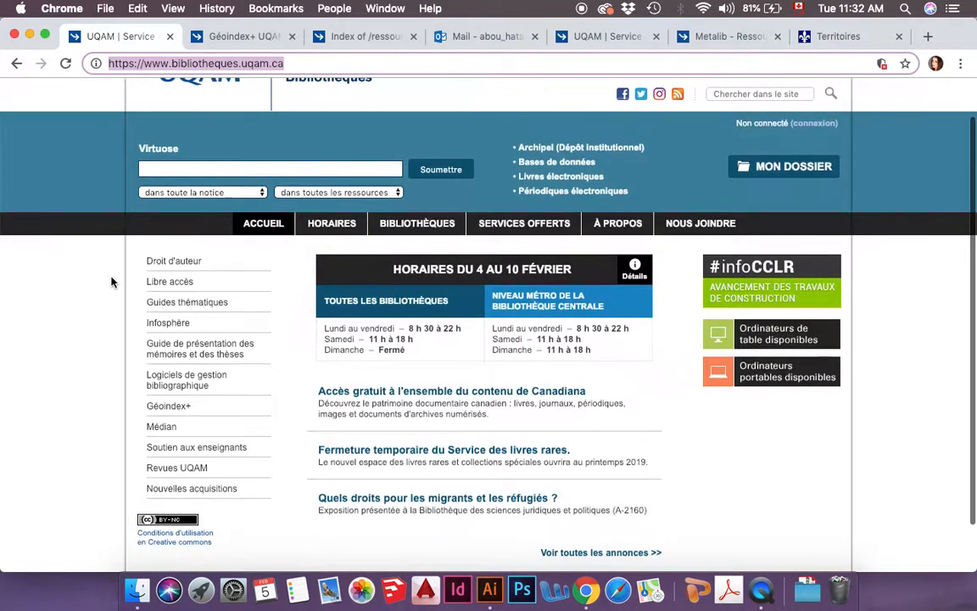
pyautogui.scroll(1, 111, 279)
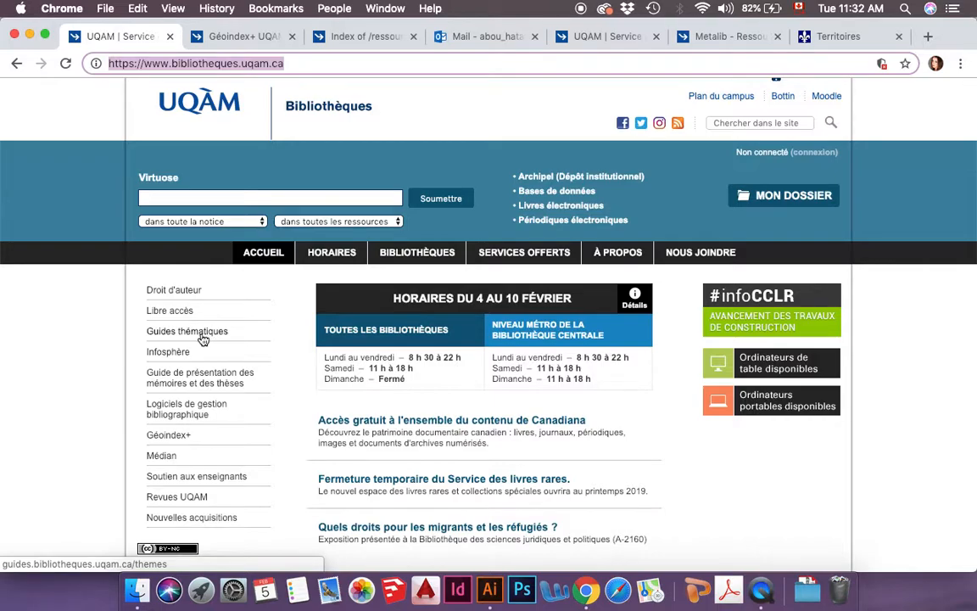
pyautogui.click(201, 337)
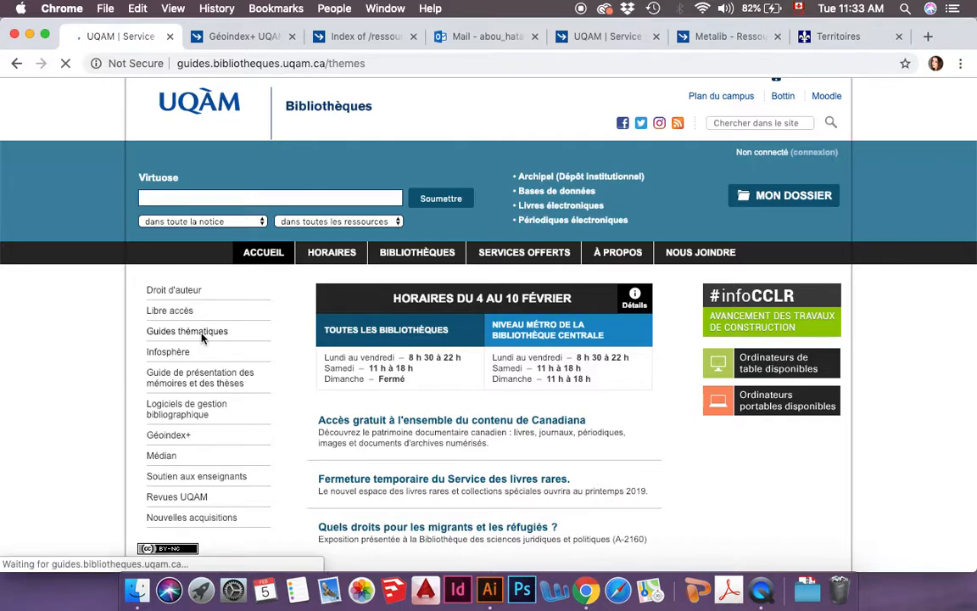
# - Open the "Données géospatiales" guide listed under "Ressources multidisciplinaires"
pyautogui.scroll(-2, 277, 390)
pyautogui.scroll(-15, 276, 390)
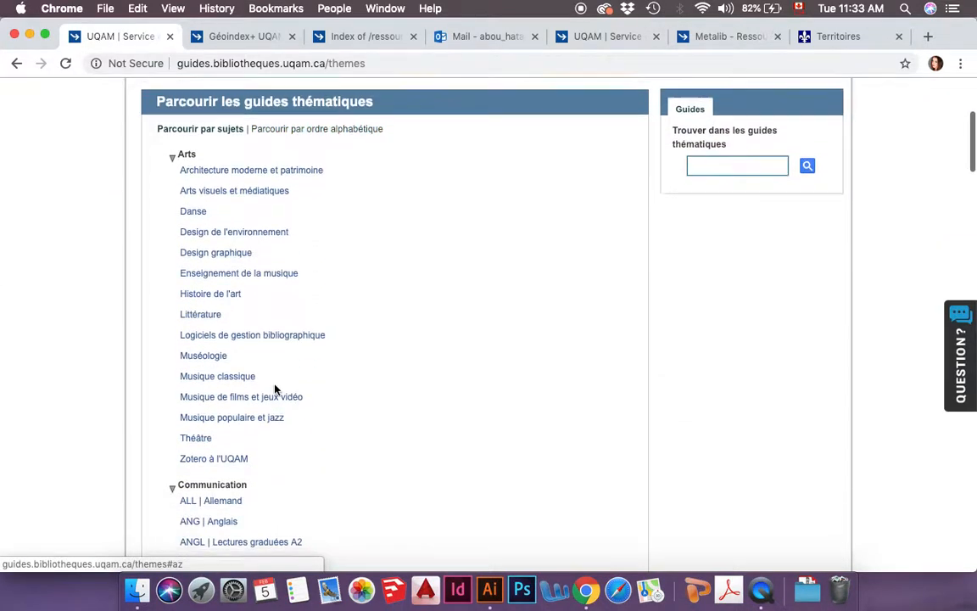
pyautogui.scroll(-15, 276, 390)
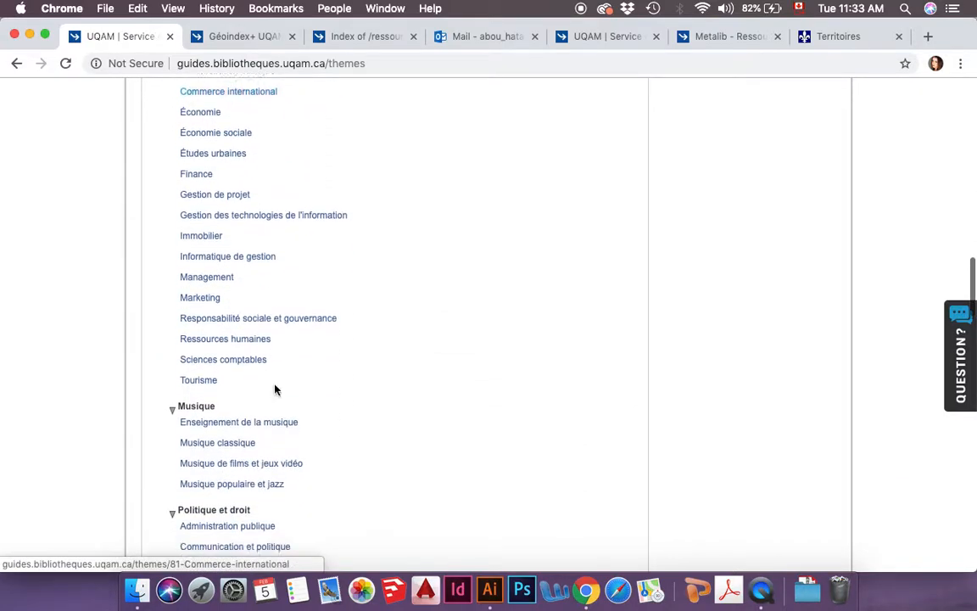
pyautogui.scroll(-12, 275, 389)
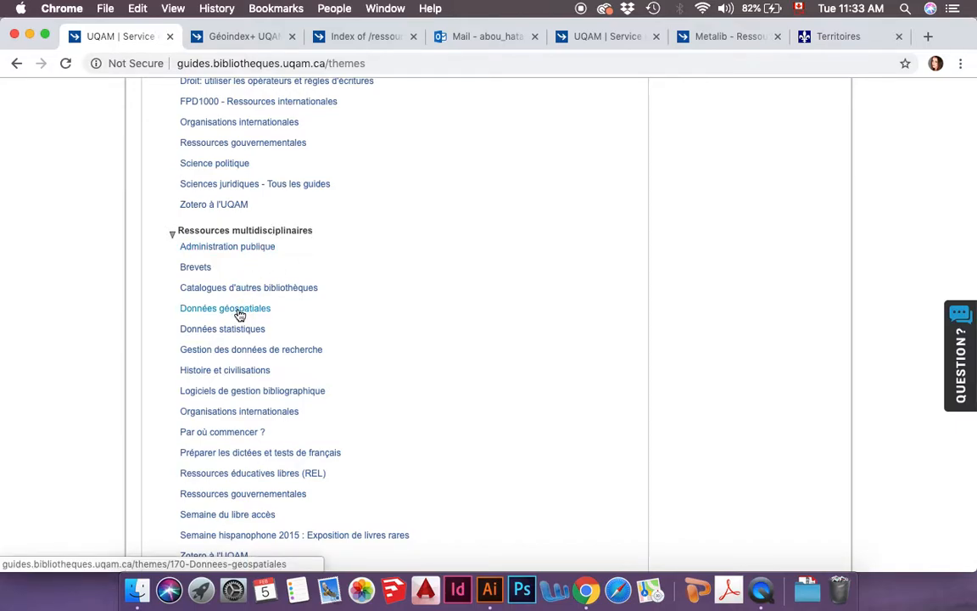
pyautogui.click(240, 310)
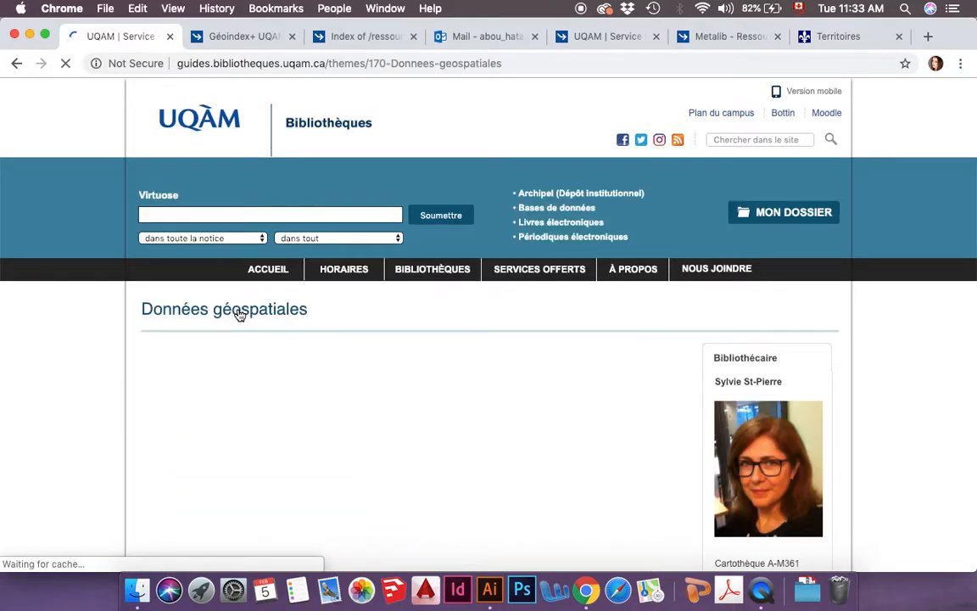
# - Look over the geospatial data guide's introduction and open its "Ressources MERN" section
pyautogui.scroll(-3, 414, 436)
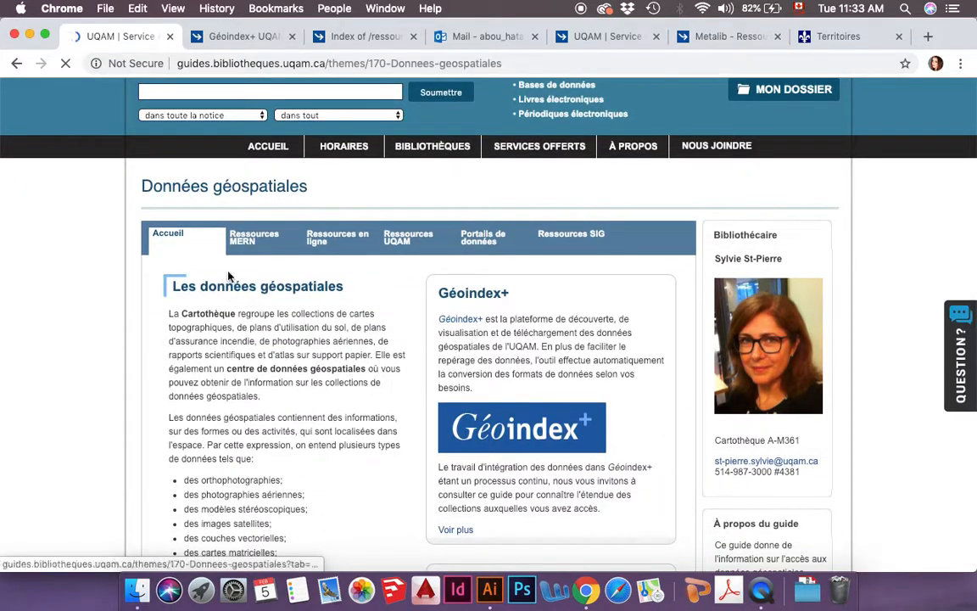
pyautogui.scroll(-5, 440, 448)
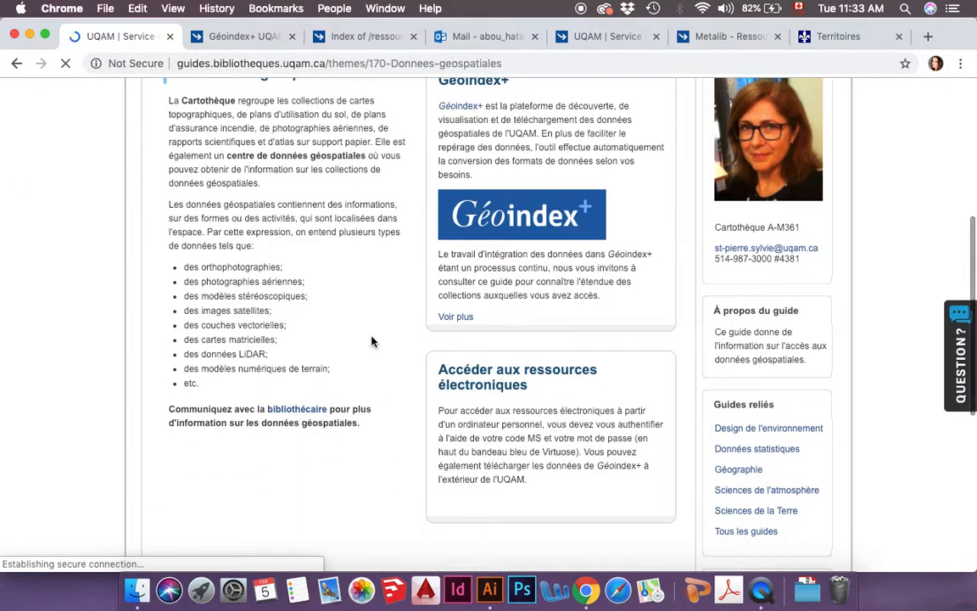
pyautogui.scroll(3, 371, 342)
pyautogui.scroll(4, 371, 342)
pyautogui.scroll(-3, 268, 349)
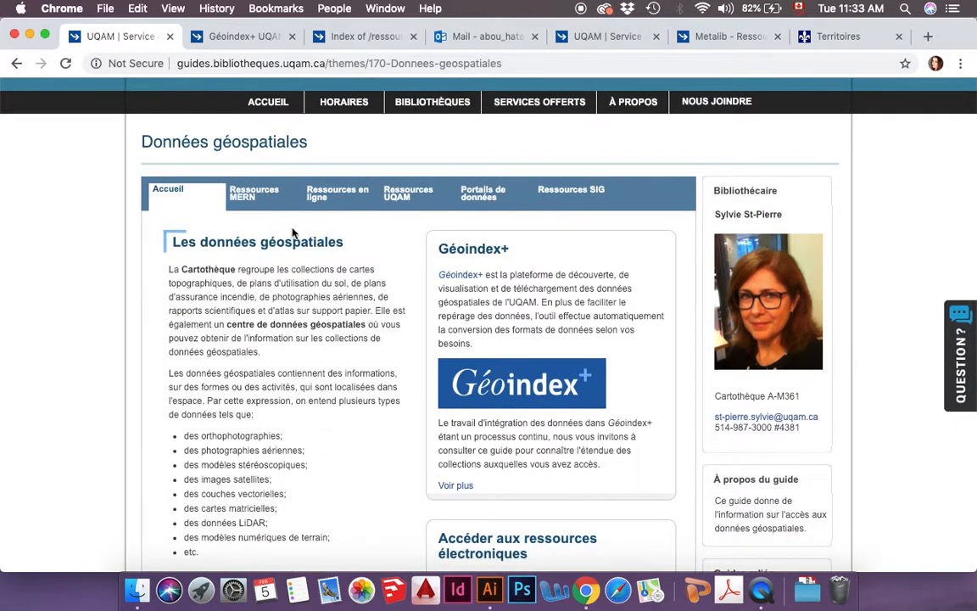
pyautogui.click(246, 197)
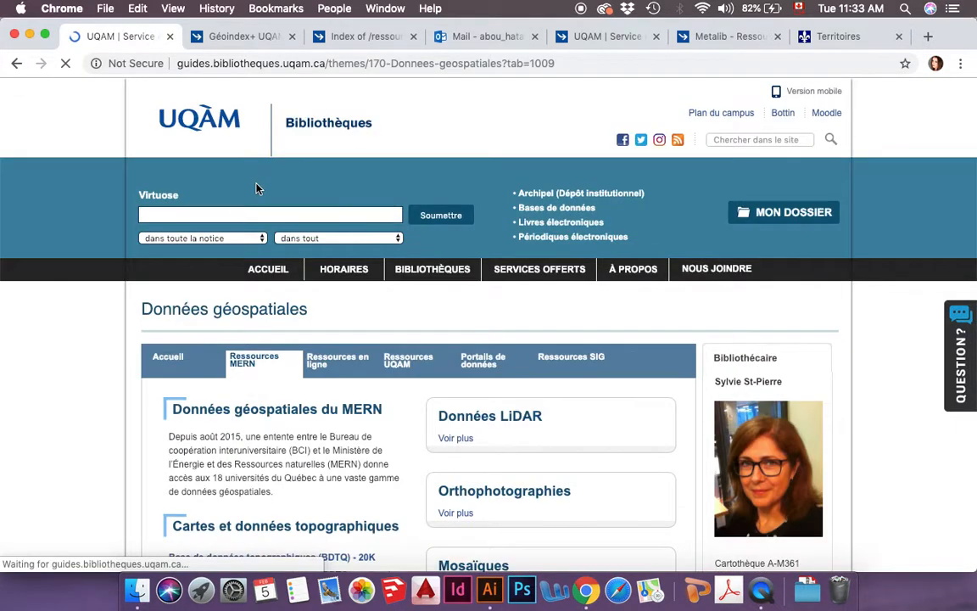
# - Find the Cadastre block among the MERN resources and expand it to show all its entries
pyautogui.scroll(-3, 251, 366)
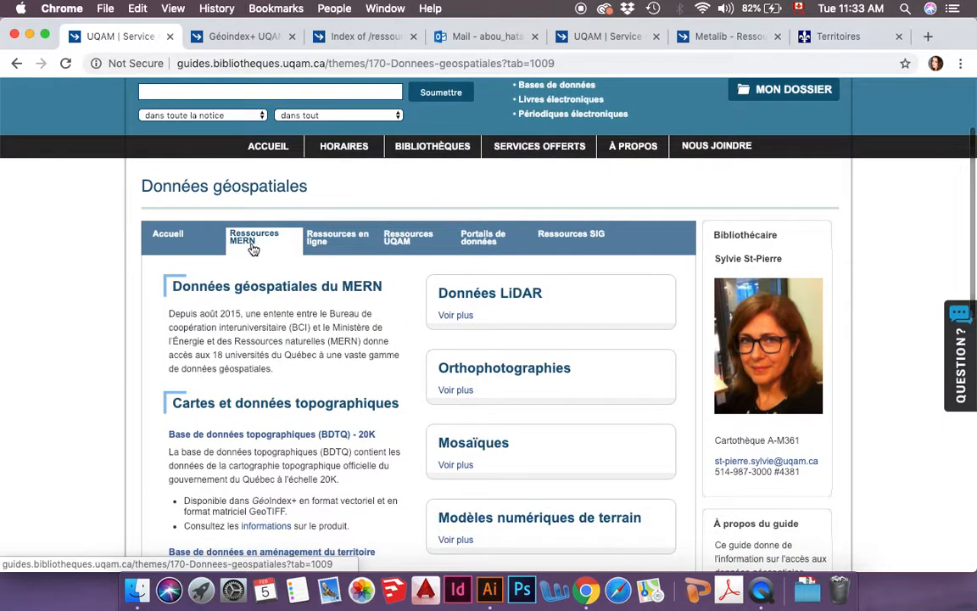
pyautogui.scroll(-2, 259, 252)
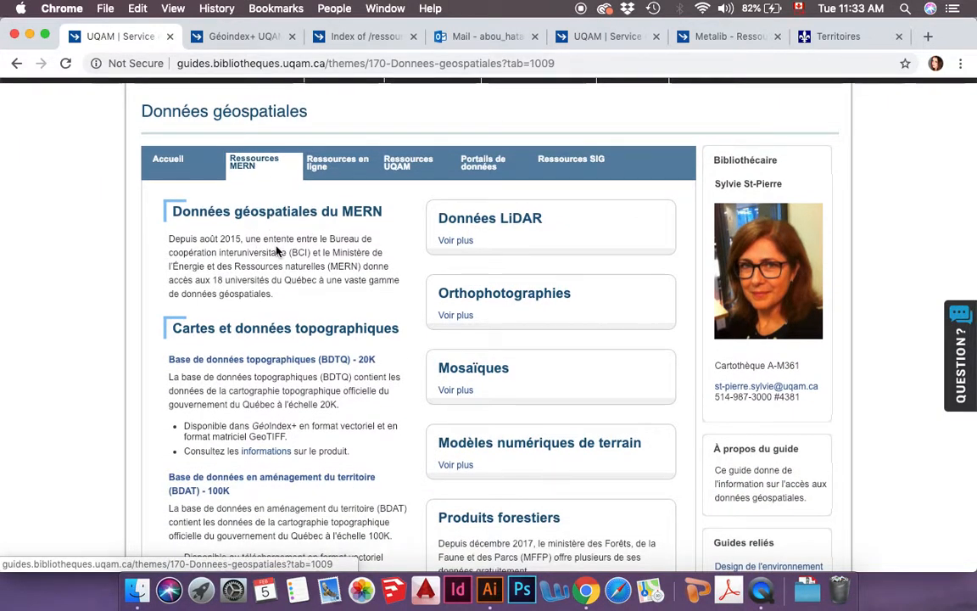
pyautogui.scroll(-2, 379, 248)
pyautogui.scroll(-5, 405, 373)
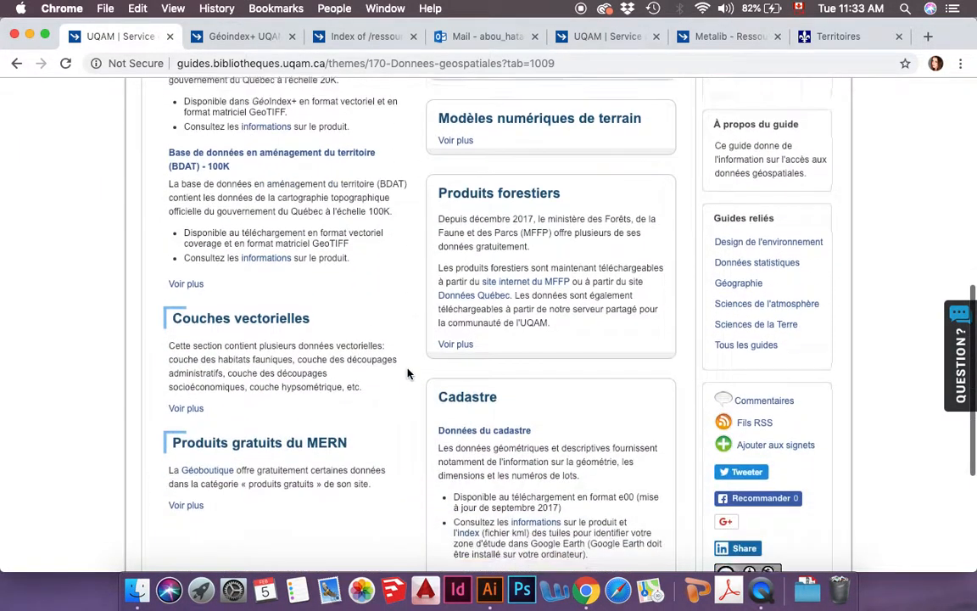
pyautogui.scroll(-2, 407, 373)
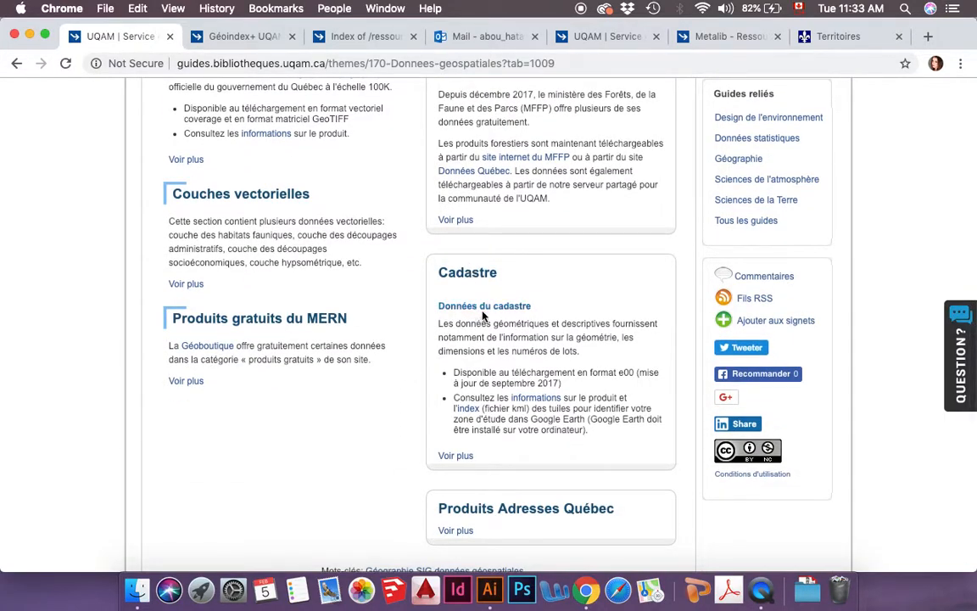
pyautogui.click(463, 456)
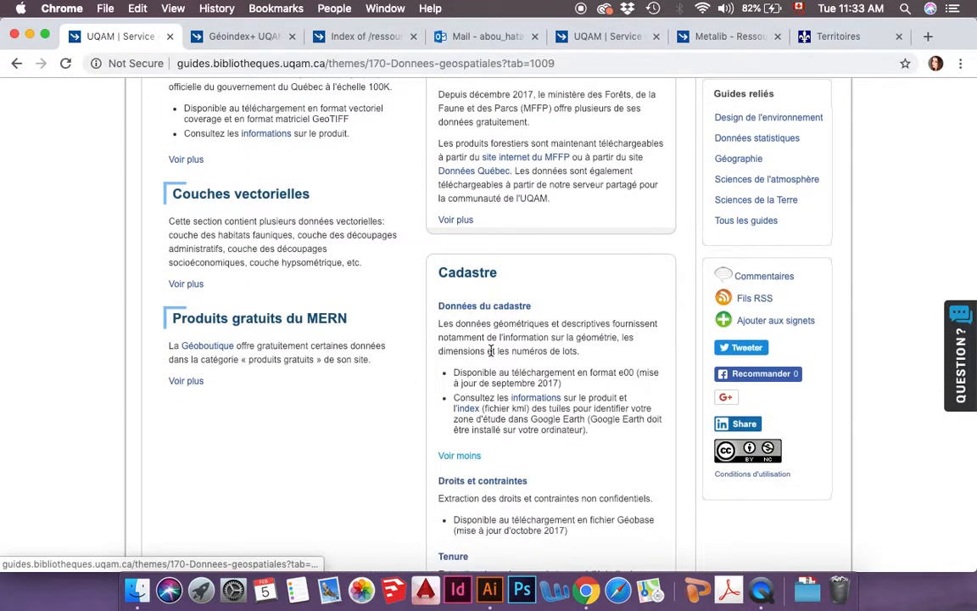
# - Read the additional Cadastre entries, from "Droits et contraintes" through the Infolot online service
pyautogui.scroll(-4, 431, 355)
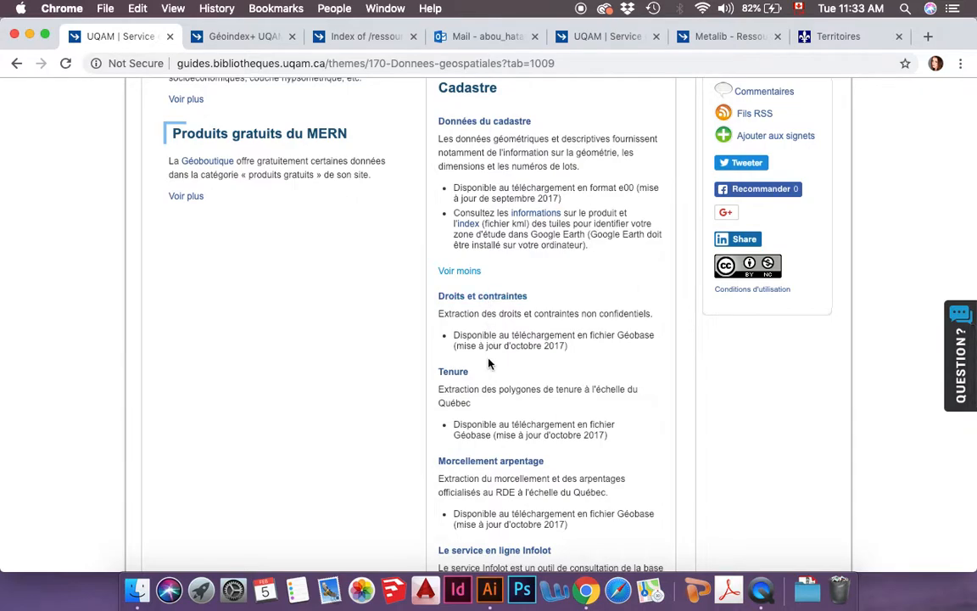
pyautogui.scroll(-3, 439, 322)
pyautogui.scroll(-2, 449, 302)
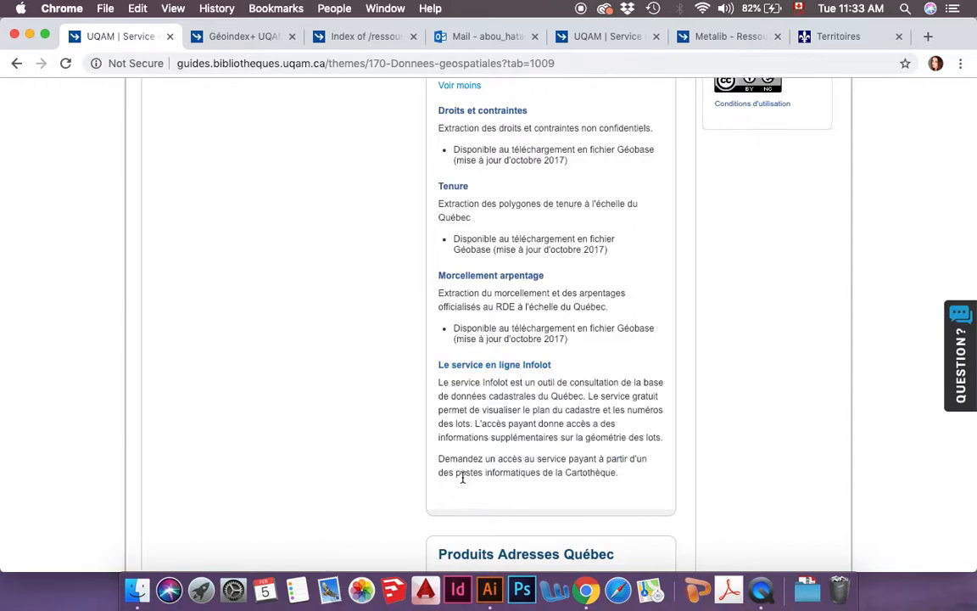
# - Read the note about requesting paid Infolot access from the Cartothèque's computer stations
pyautogui.moveTo(447, 456); pyautogui.dragTo(617, 490)
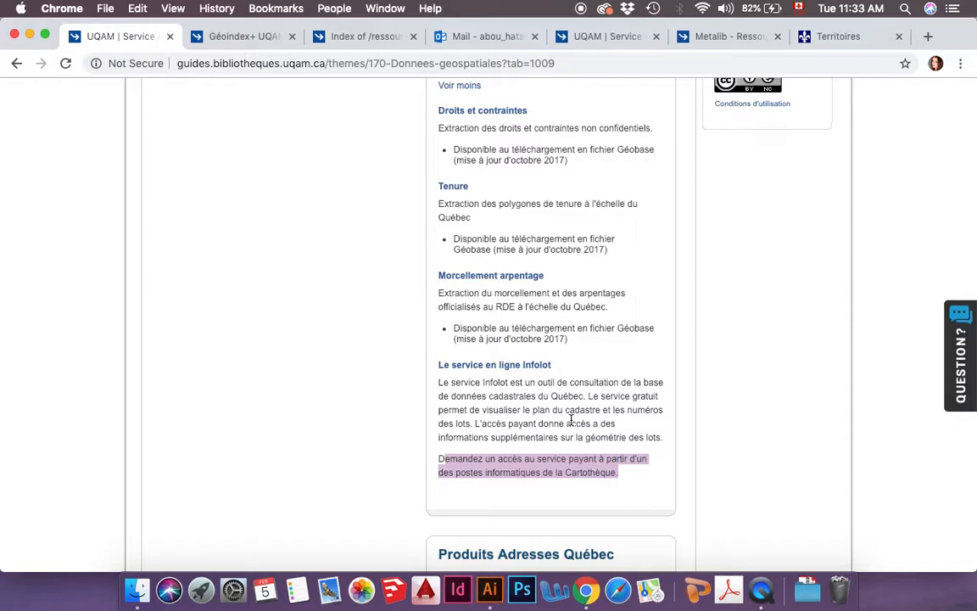
pyautogui.click(551, 382)
# - Open the "Données du cadastre" download and accept the data licence and its terms-of-use attestation
pyautogui.scroll(10, 552, 379)
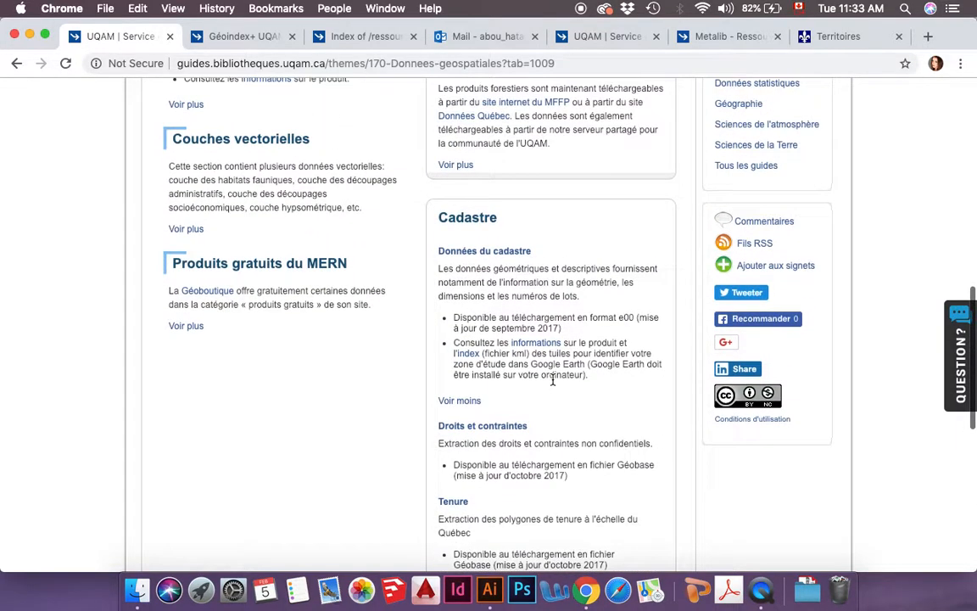
pyautogui.scroll(-2, 552, 379)
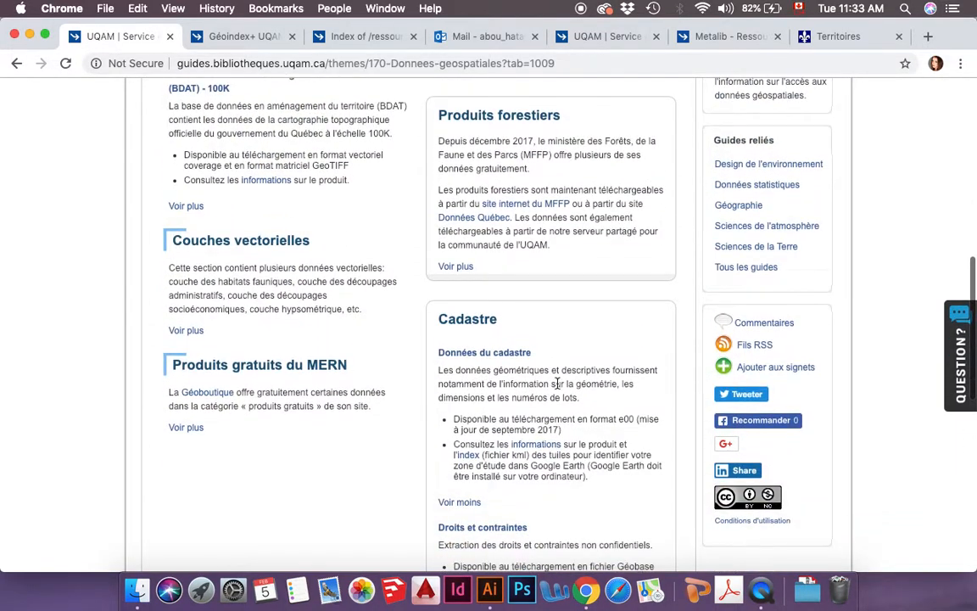
pyautogui.click(503, 360)
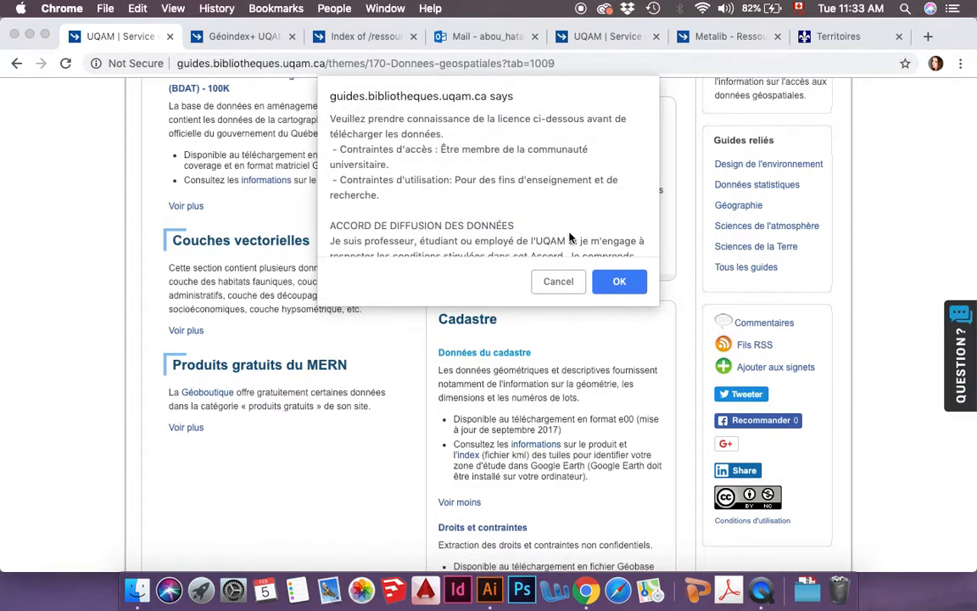
pyautogui.scroll(-3, 564, 244)
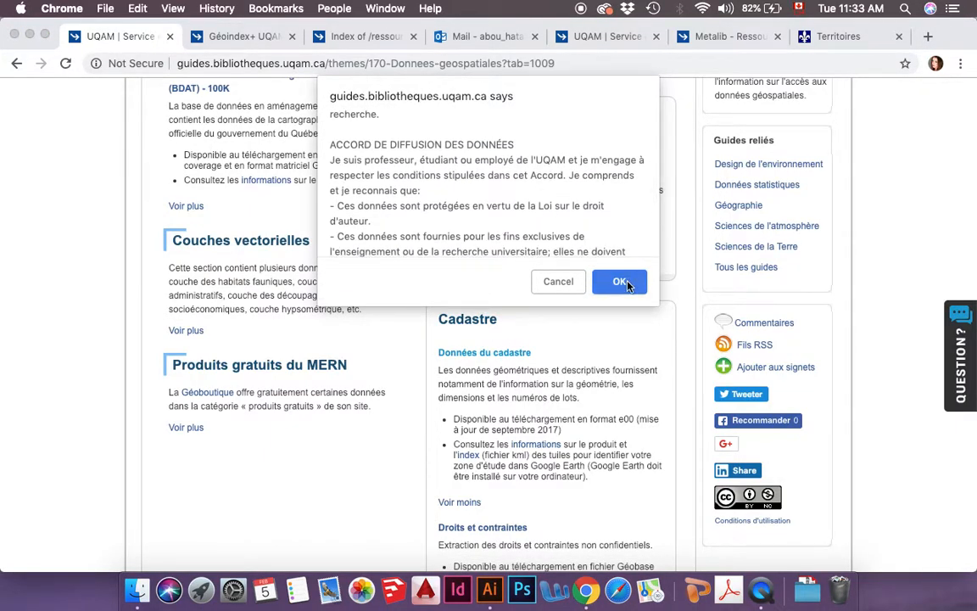
pyautogui.click(624, 280)
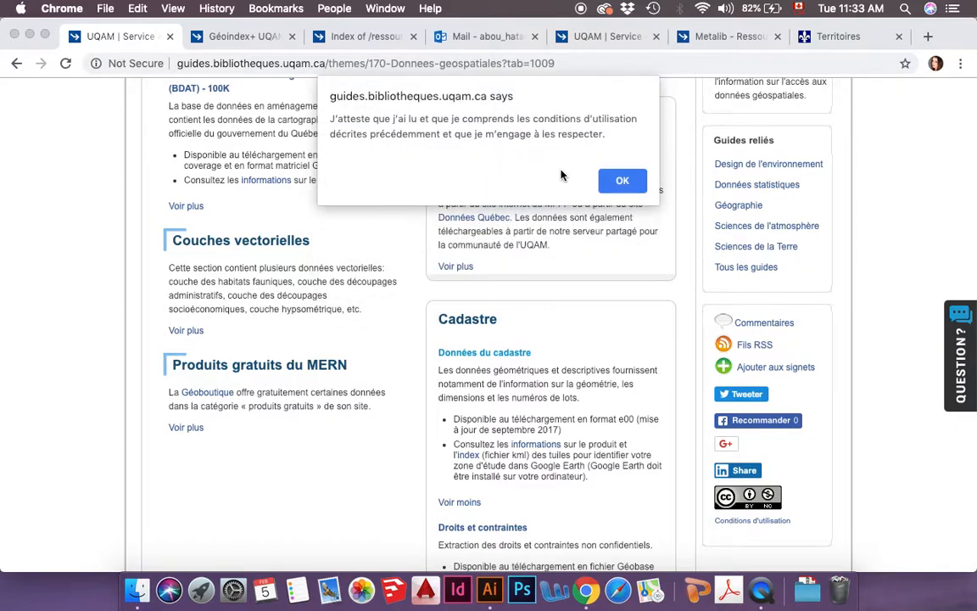
pyautogui.click(620, 180)
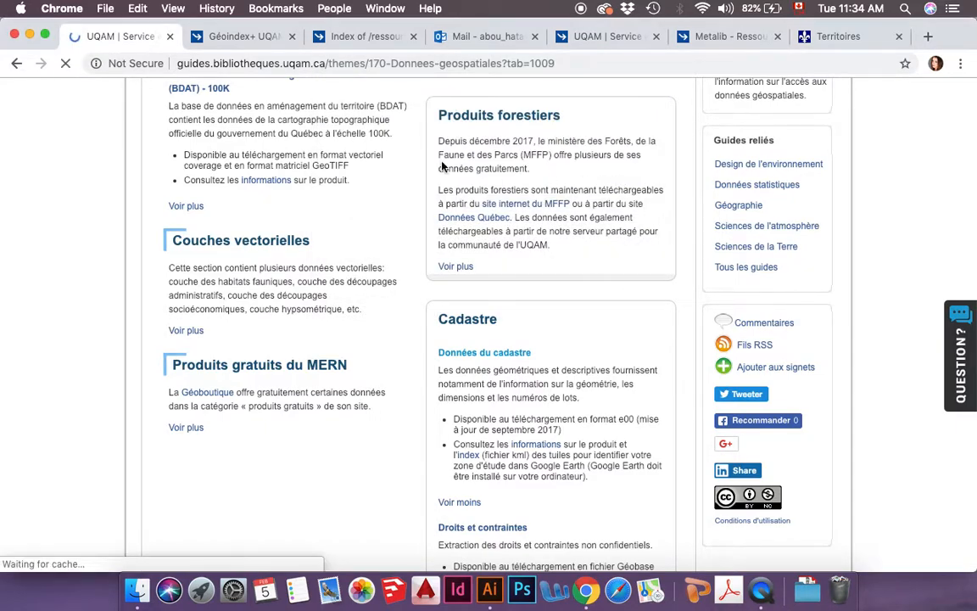
# - Stop the pending page load and switch to the already open Cadastre_maj_20170929 directory index
pyautogui.scroll(3, 136, 110)
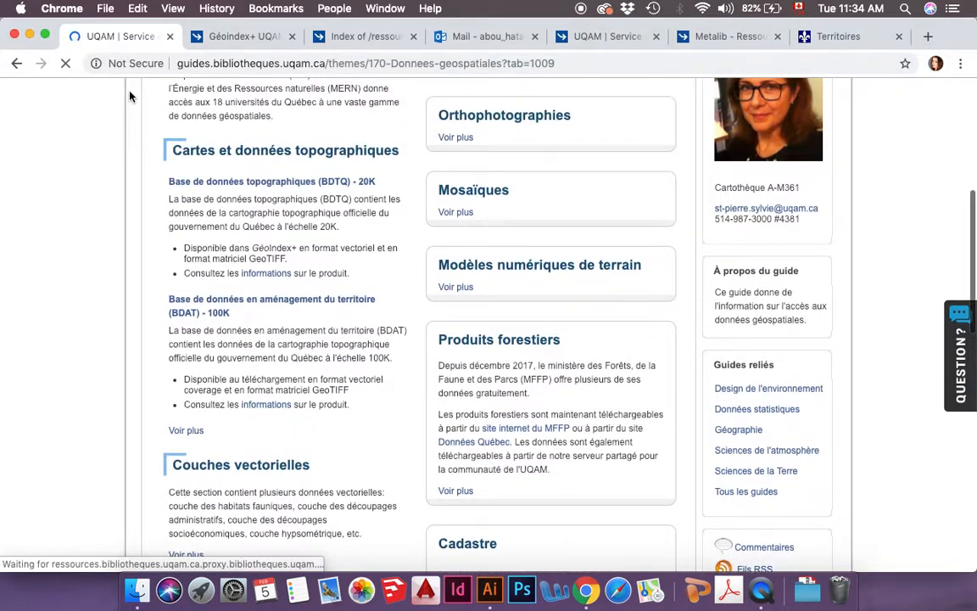
pyautogui.click(66, 63)
pyautogui.click(343, 42)
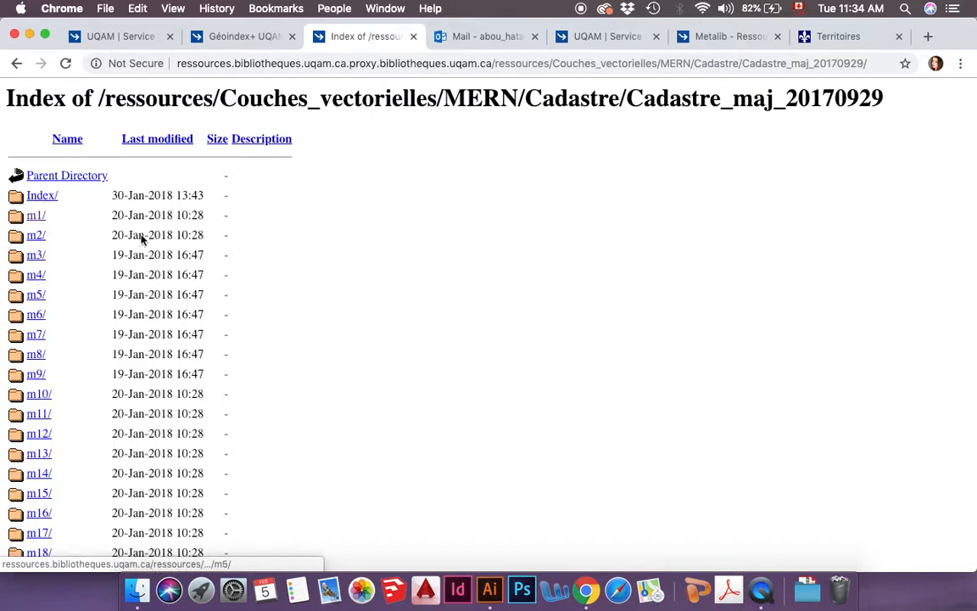
# - Look at the tile numbers on the Géoindex+ cadastre map and browse the matching numbered folders in the directory index
pyautogui.click(256, 36)
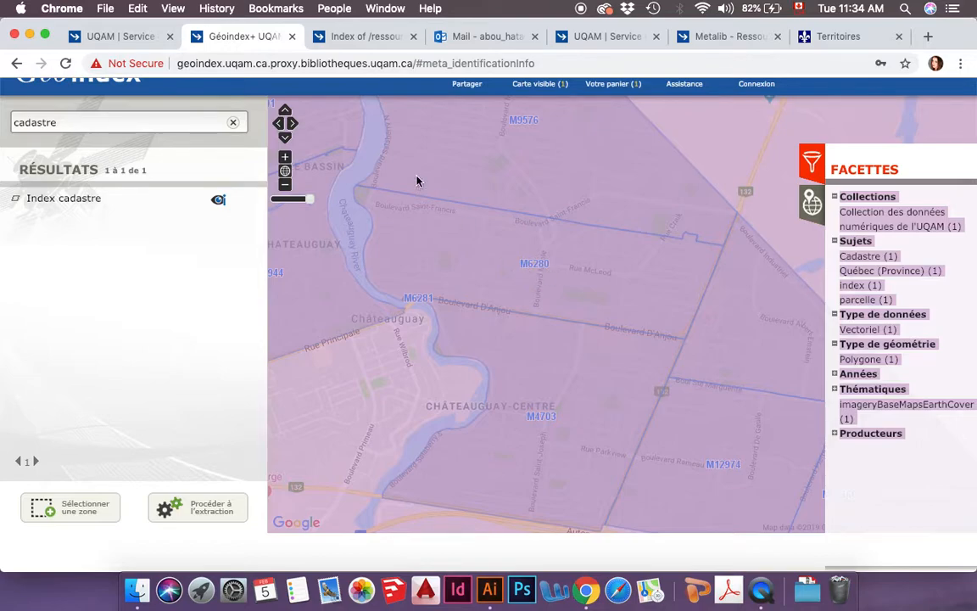
pyautogui.click(337, 38)
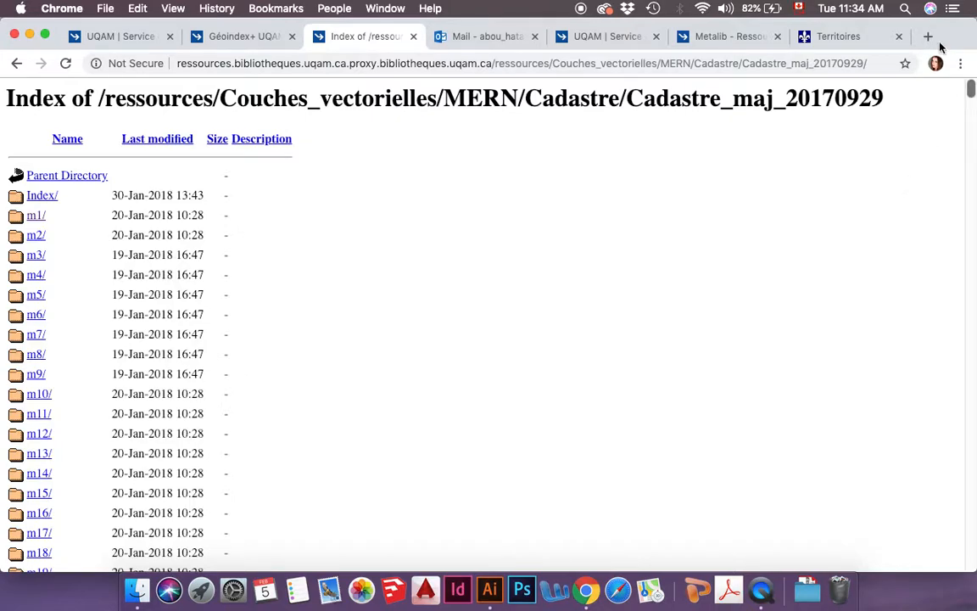
pyautogui.moveTo(970, 89); pyautogui.dragTo(971, 567)
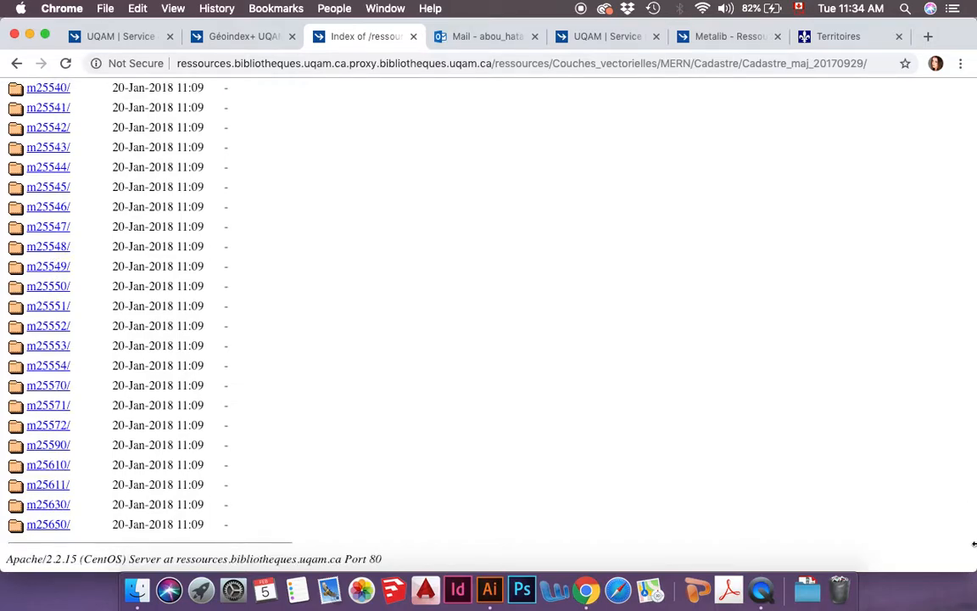
pyautogui.scroll(20, 808, 357)
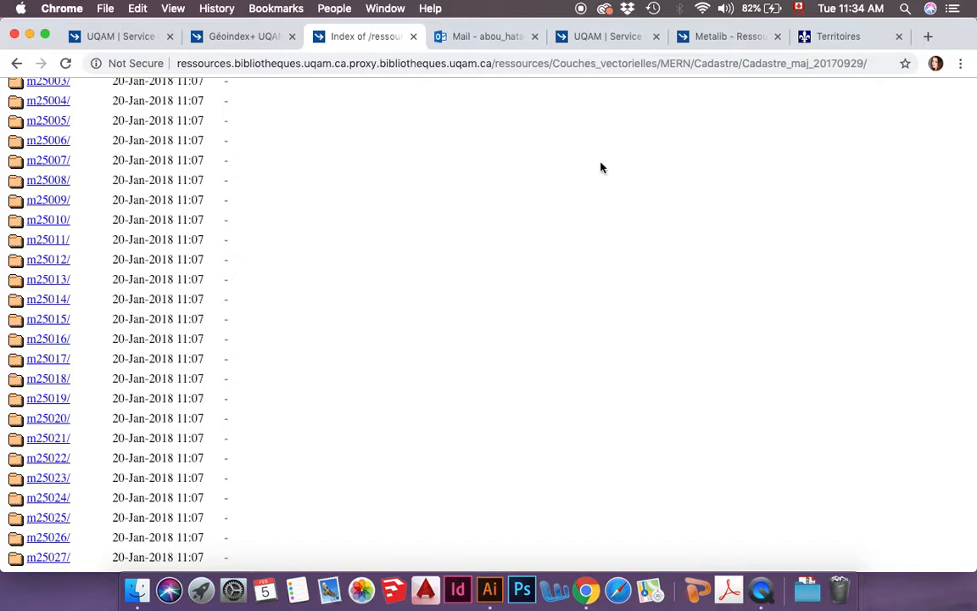
pyautogui.scroll(20, 595, 146)
pyautogui.scroll(20, 595, 149)
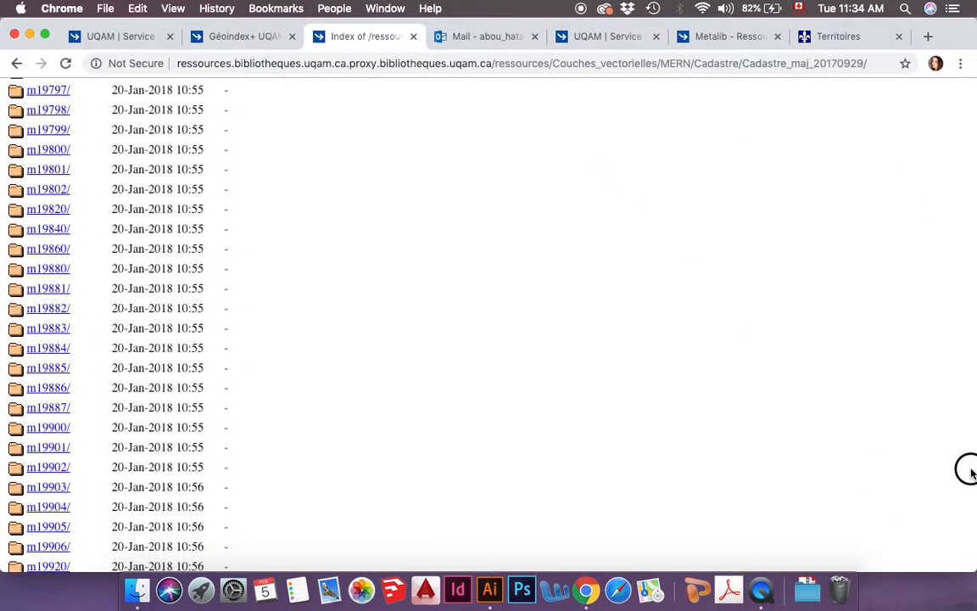
pyautogui.scroll(3, 953, 446)
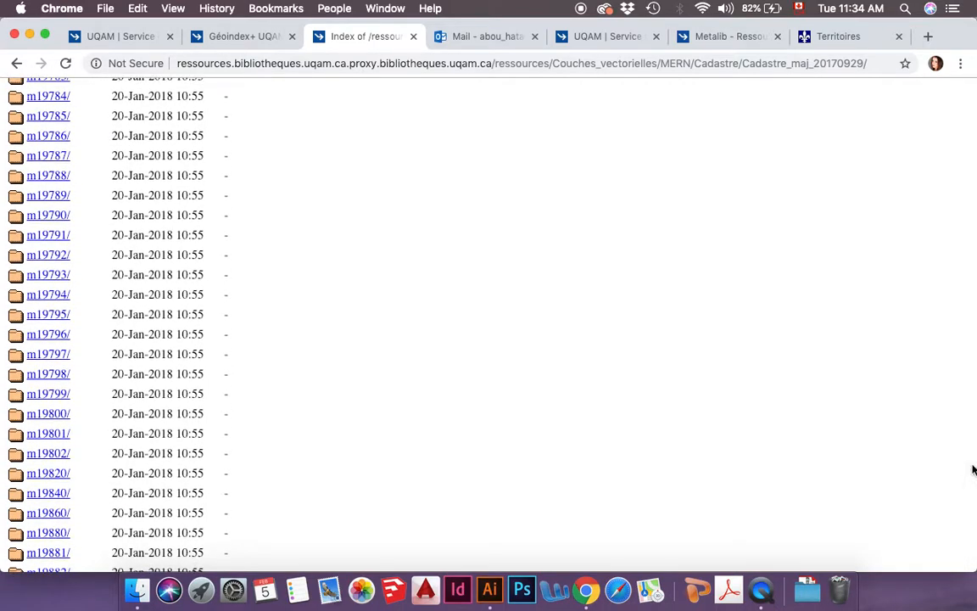
# - Open the m19790 folder and its m19790base subfolder, and review the shapefile and e00 files inside
pyautogui.click(48, 217)
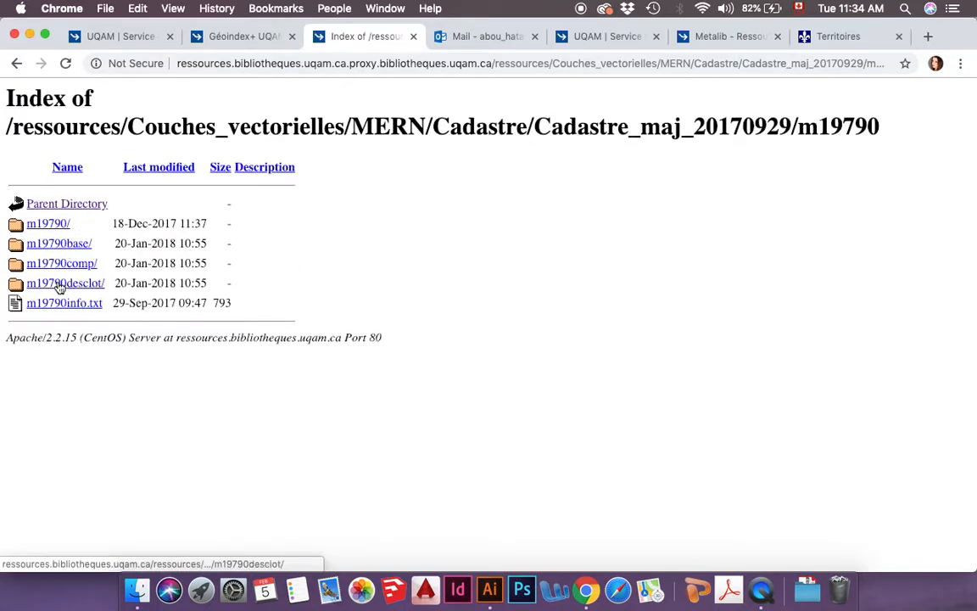
pyautogui.click(57, 246)
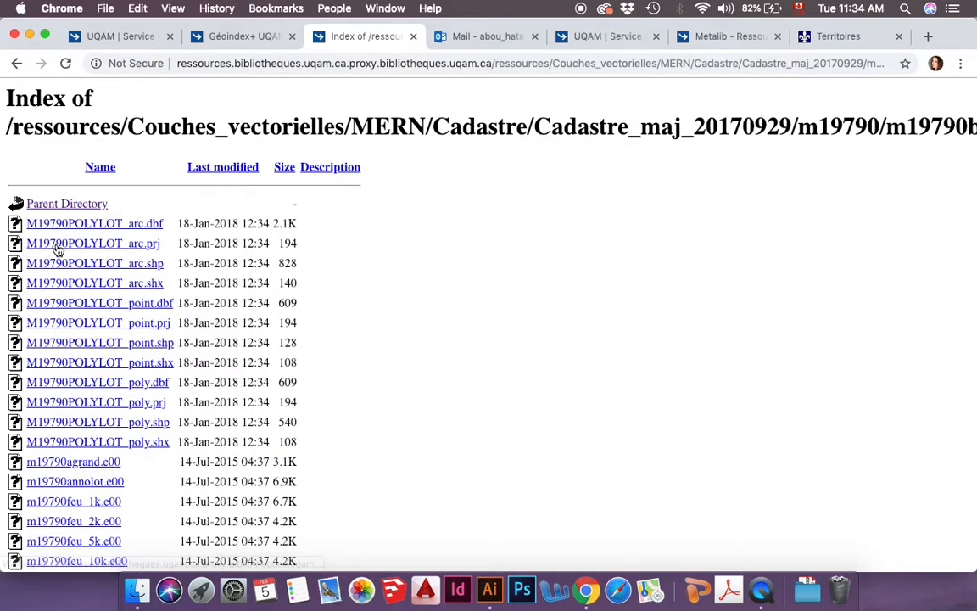
pyautogui.scroll(-3, 93, 331)
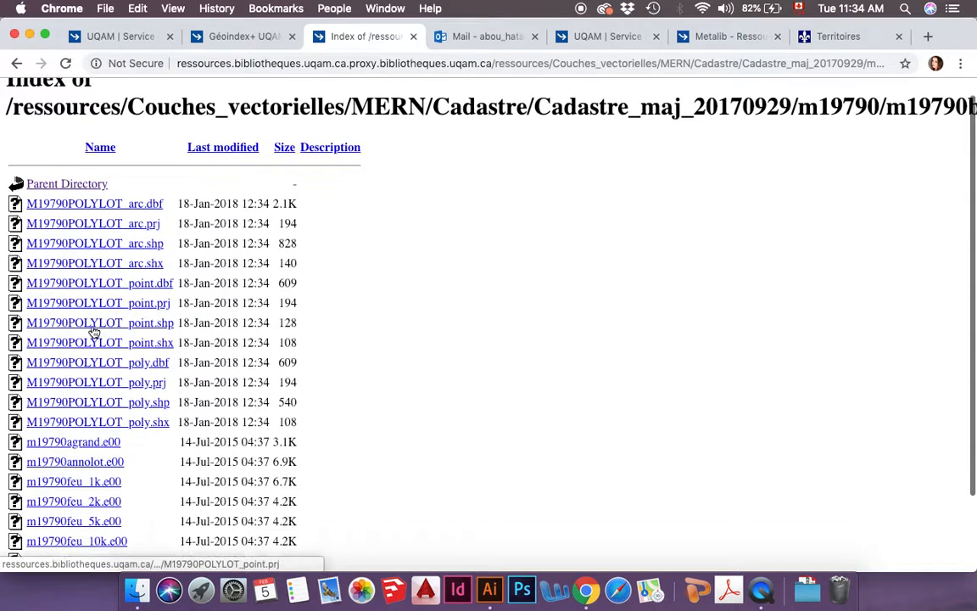
pyautogui.scroll(-2, 96, 385)
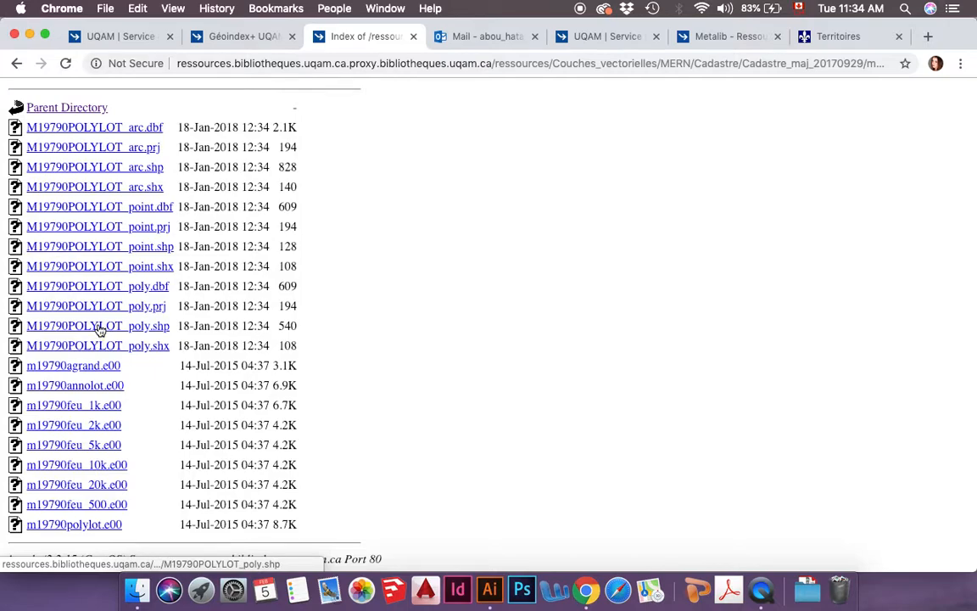
pyautogui.scroll(3, 100, 227)
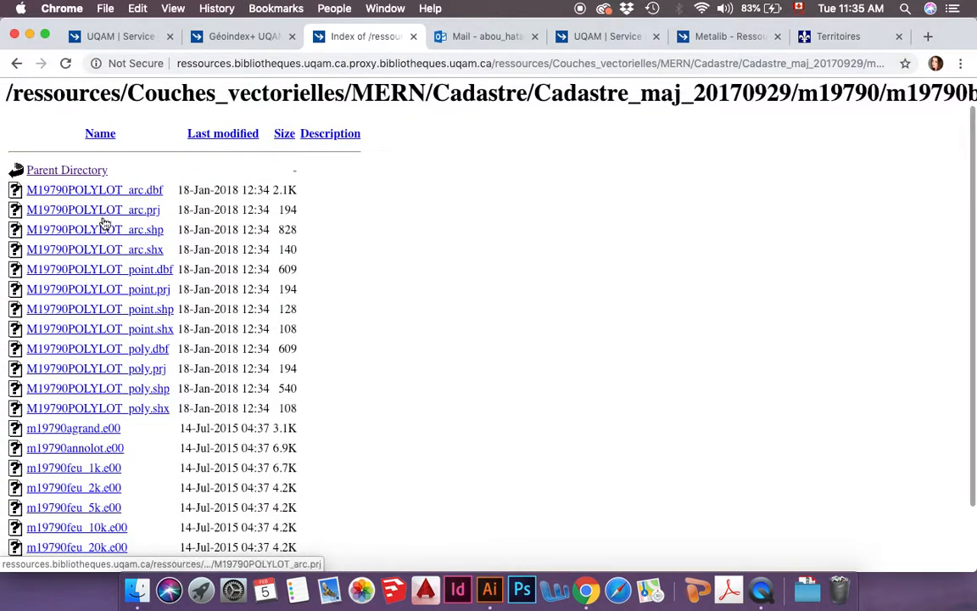
pyautogui.scroll(-3, 104, 279)
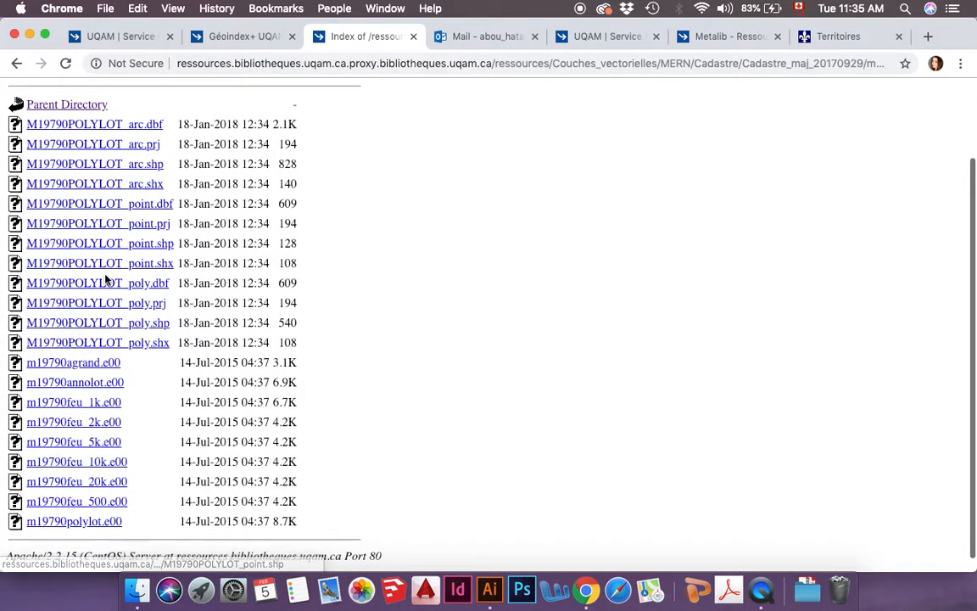
pyautogui.scroll(1, 106, 279)
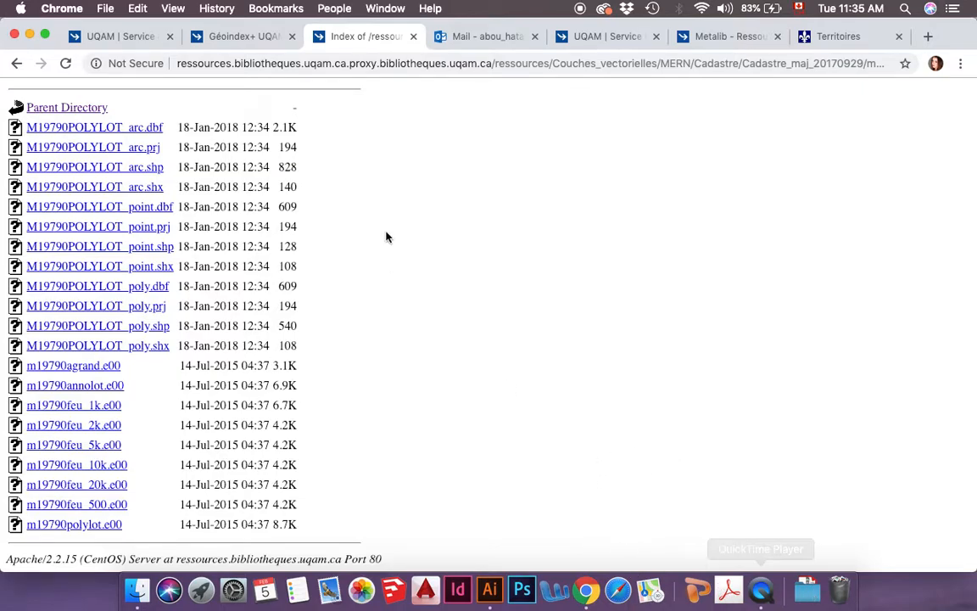
# - Minimize Chrome and Illustrator, and select M1AGRAND_arc.shp in Finder's Downloads folder to preview its file details
pyautogui.click(29, 37)
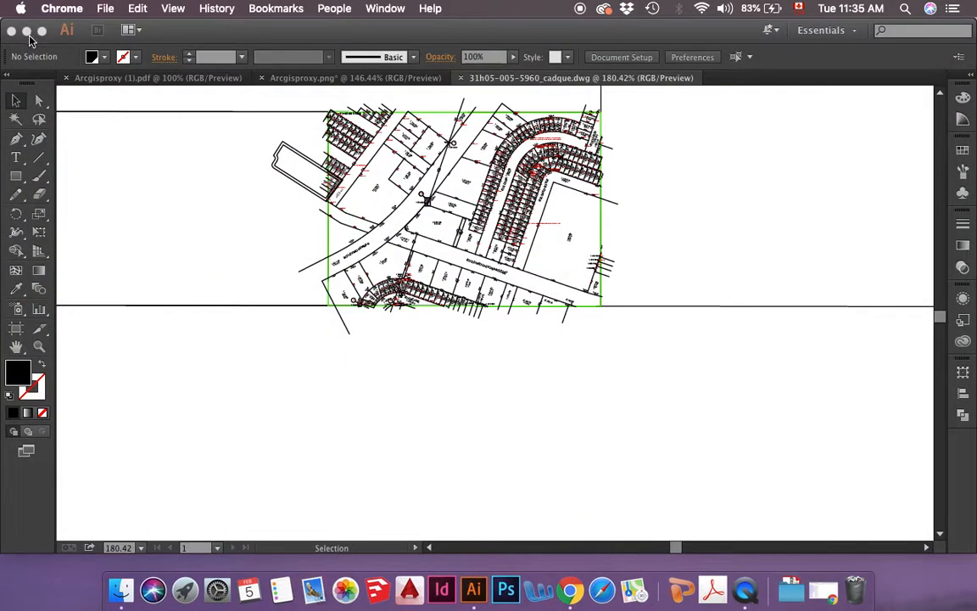
pyautogui.click(30, 35)
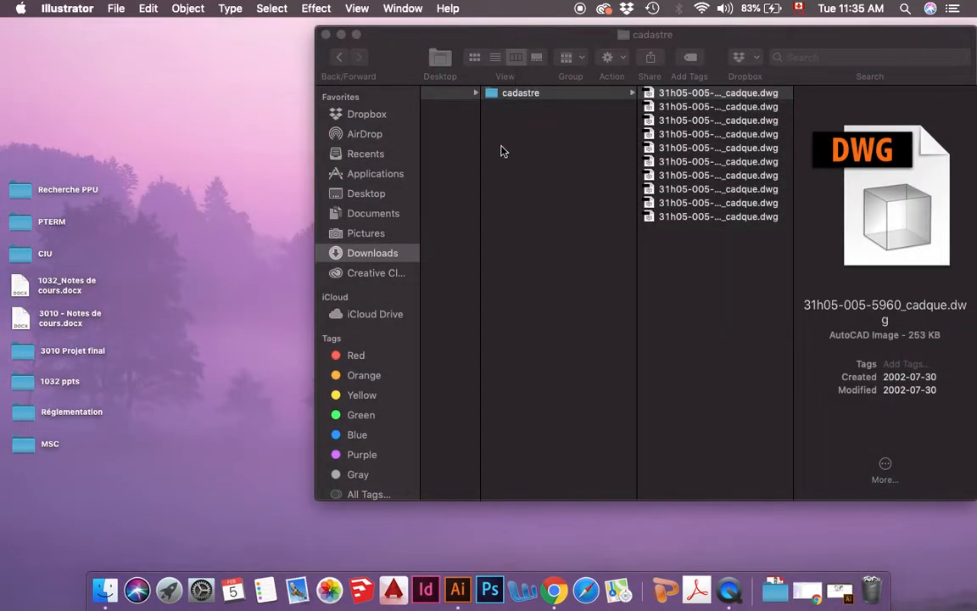
pyautogui.hscroll(-10, 490, 176)
pyautogui.click(488, 109)
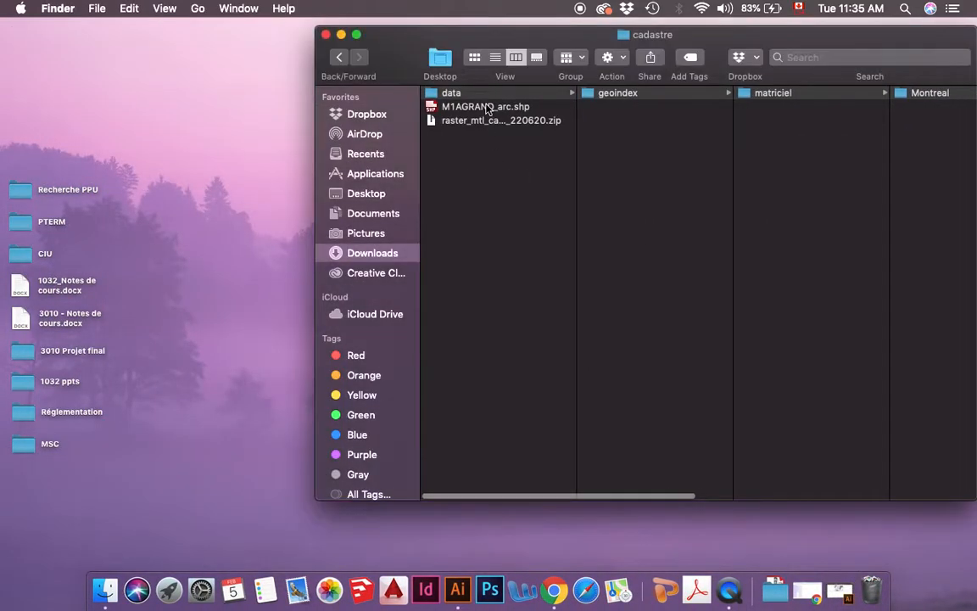
pyautogui.click(488, 109)
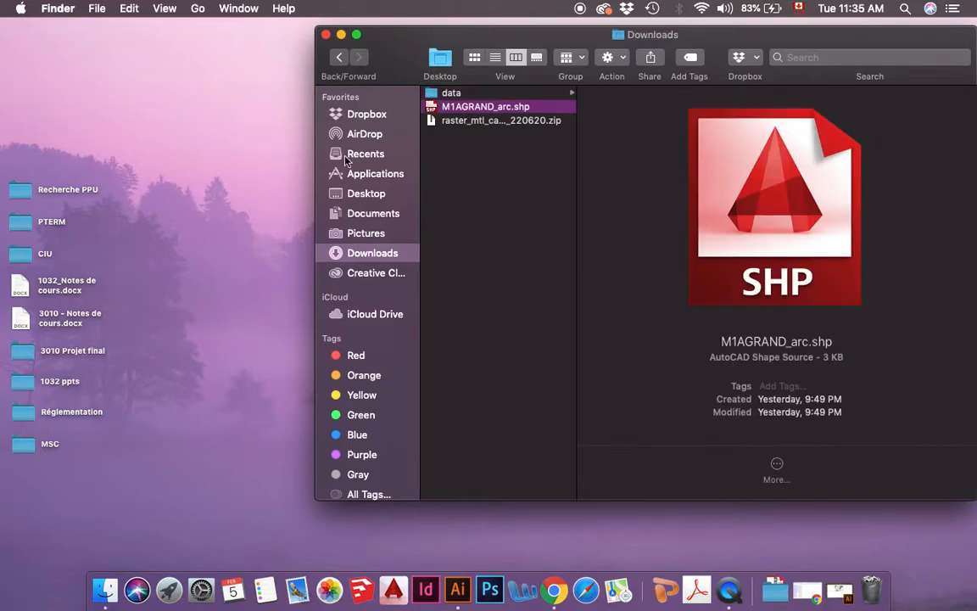
# - Switch back to Chrome and look inside the m19790, m19790comp and m19790desclot subfolders of the m19790 directory
pyautogui.click(558, 597)
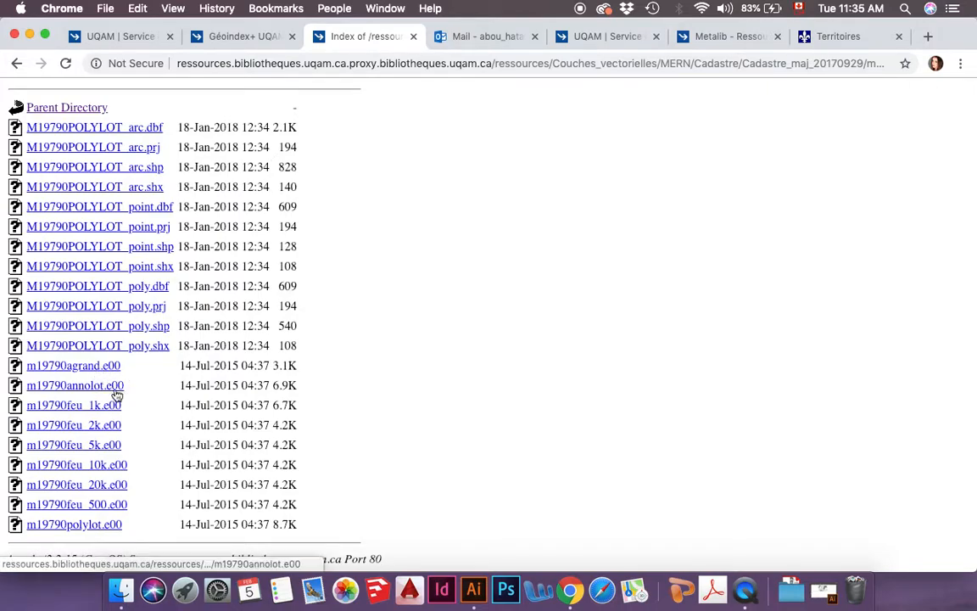
pyautogui.click(71, 107)
pyautogui.click(56, 229)
pyautogui.click(61, 204)
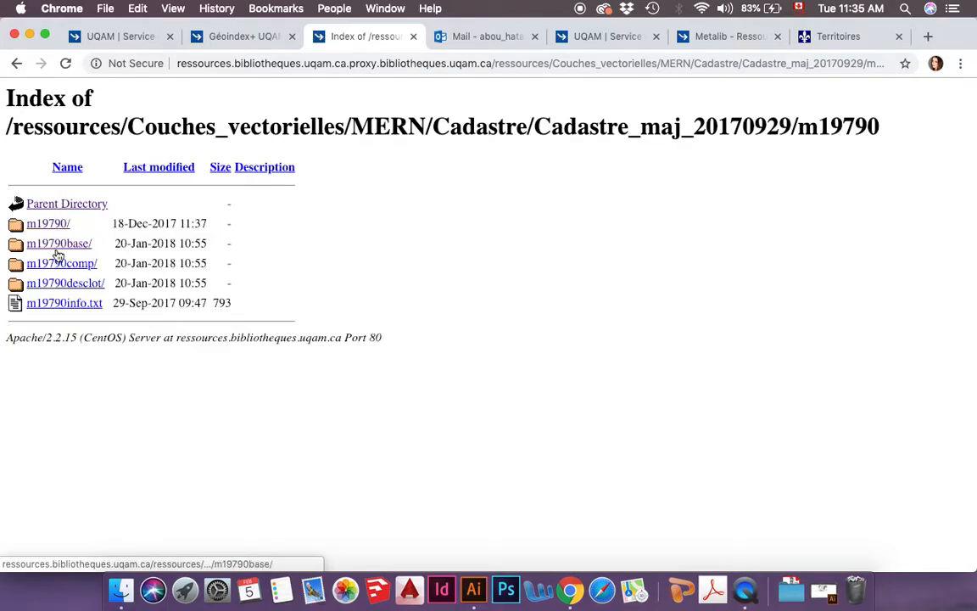
pyautogui.click(60, 262)
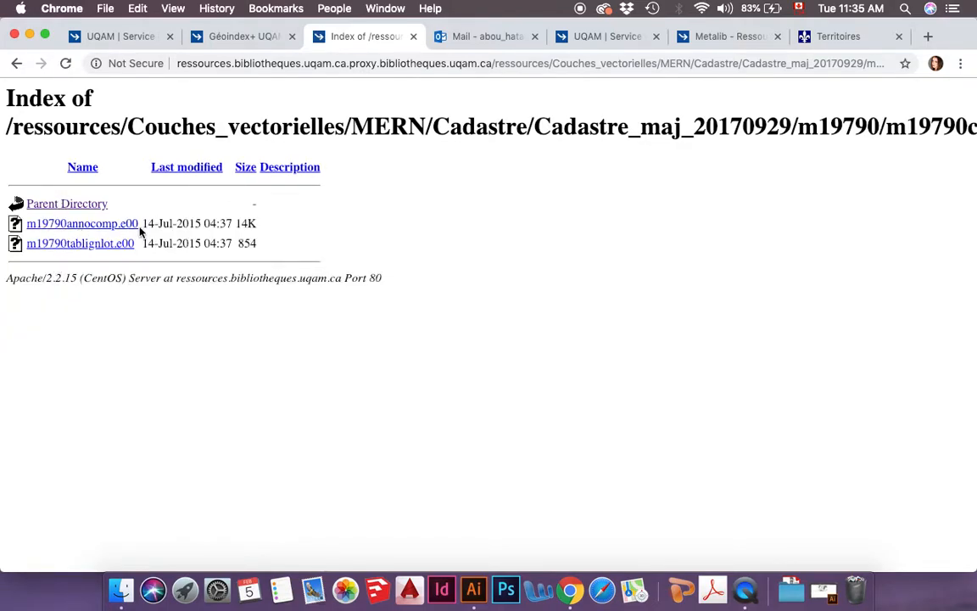
pyautogui.click(76, 207)
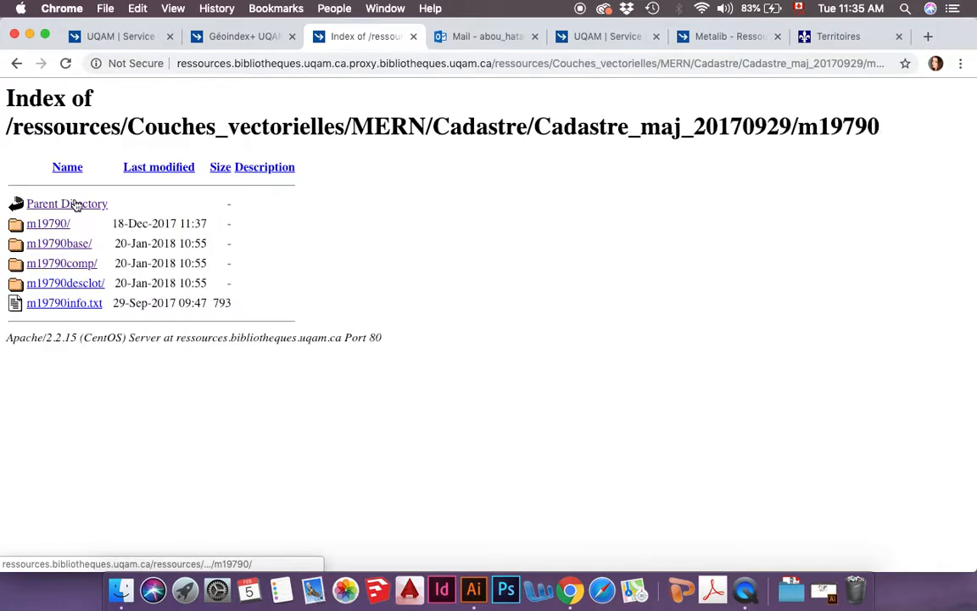
pyautogui.click(71, 285)
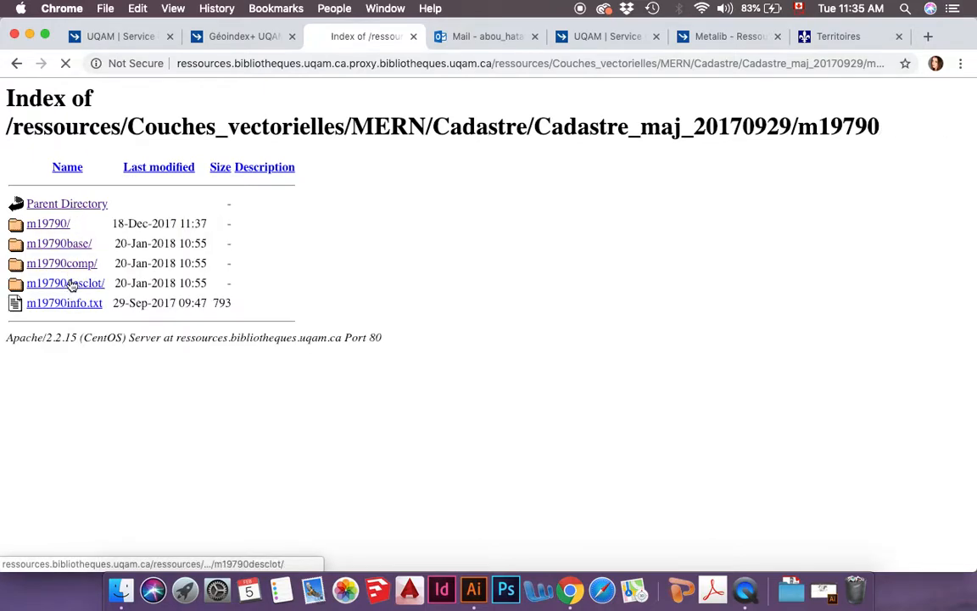
pyautogui.click(71, 204)
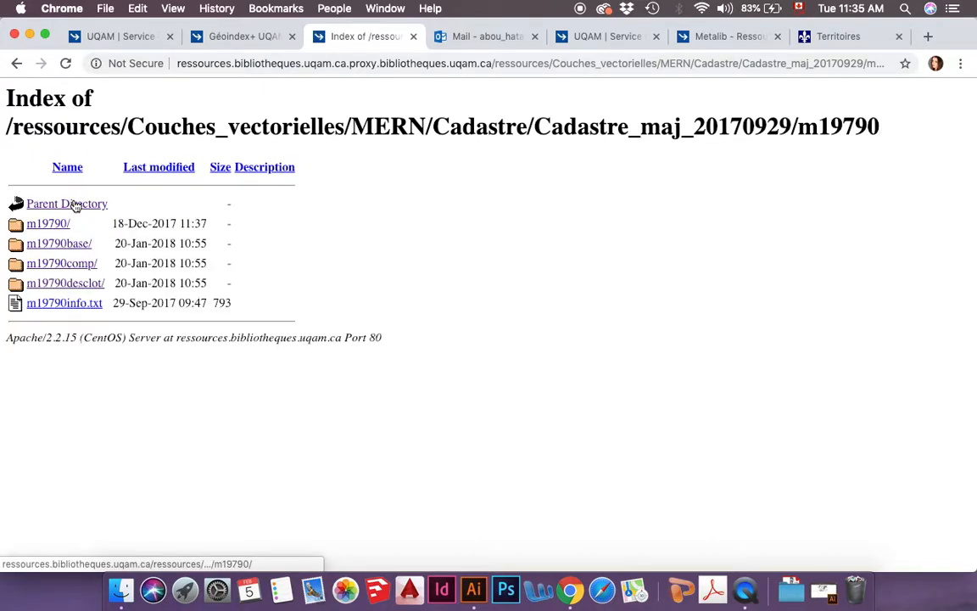
# - Review the m19790base files once more and return to the parent m19790 directory
pyautogui.click(67, 247)
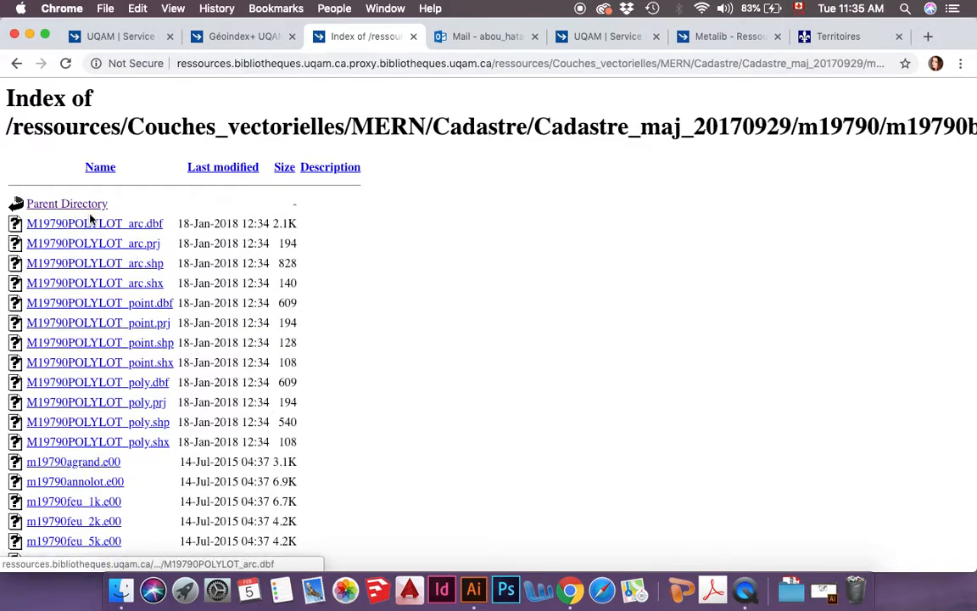
pyautogui.scroll(-3, 146, 447)
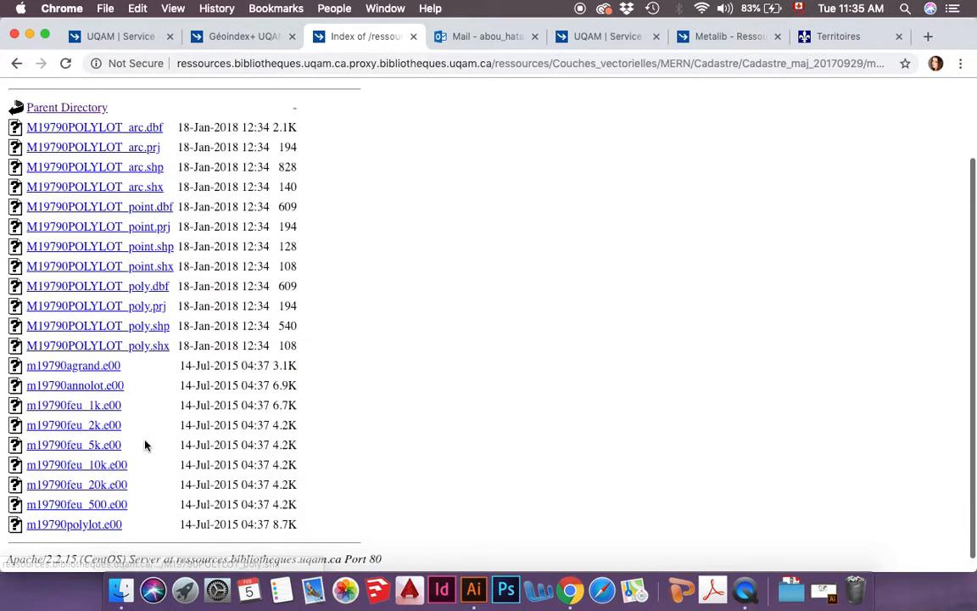
pyautogui.scroll(3, 144, 440)
pyautogui.click(95, 203)
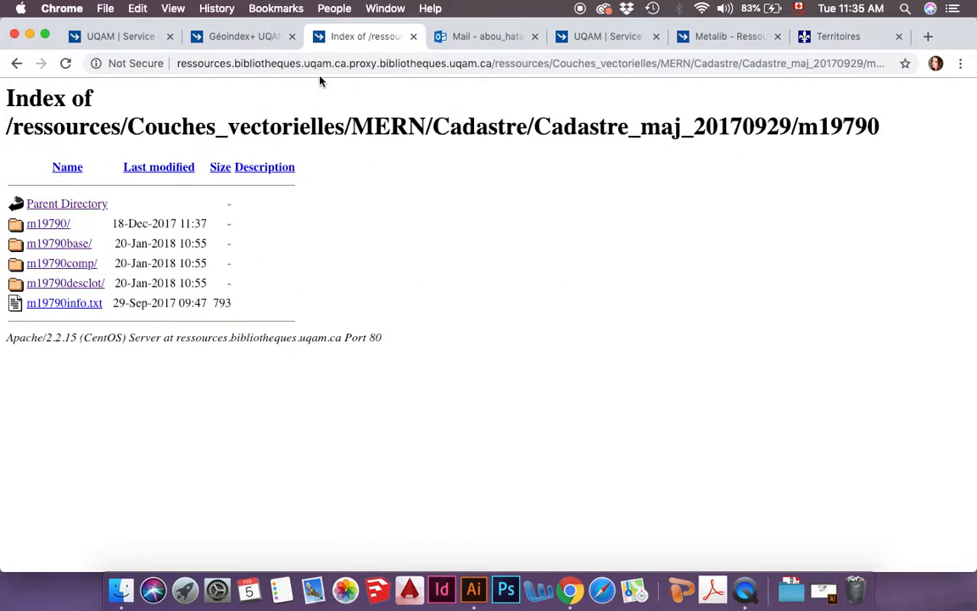
# - Compare the Index cadastre result in Géoindex+ with the m19790 directory of downloadable cadastre files
pyautogui.click(233, 37)
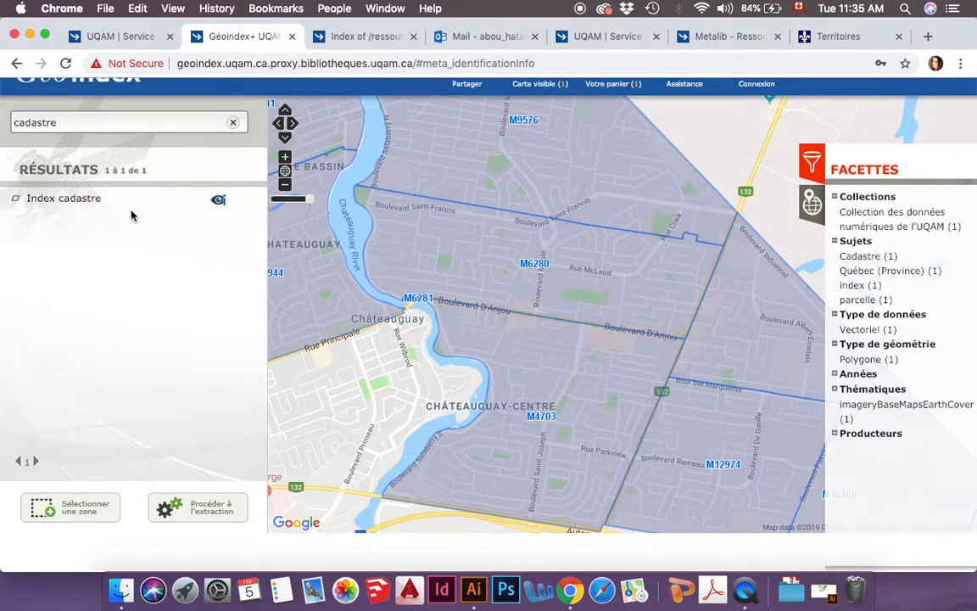
pyautogui.moveTo(79, 207)
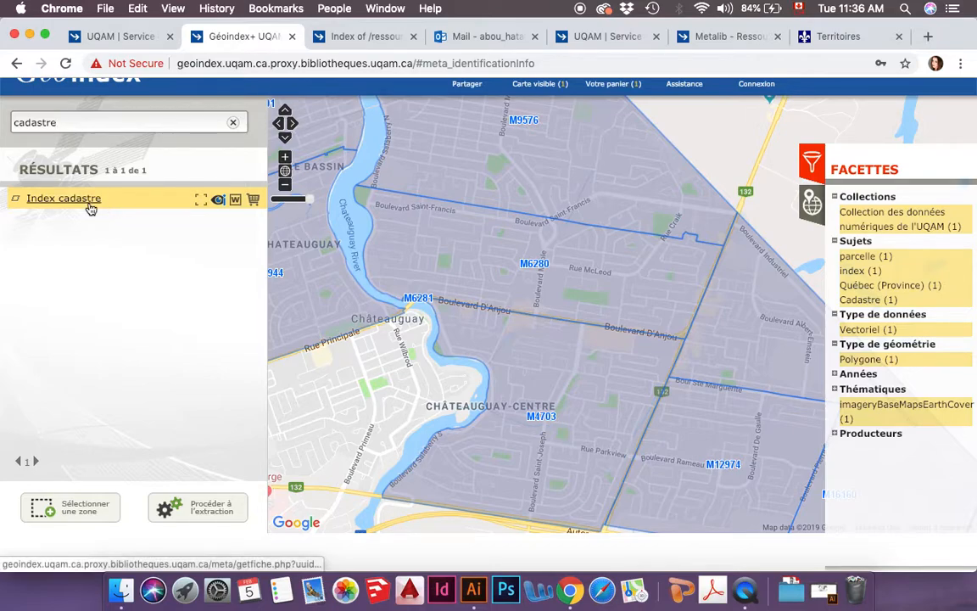
pyautogui.click(359, 36)
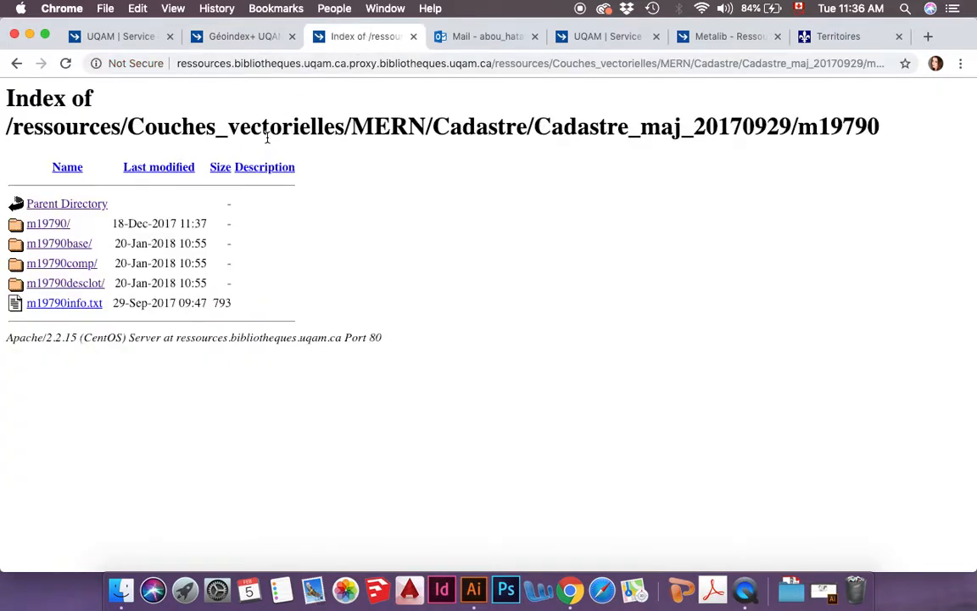
pyautogui.click(240, 37)
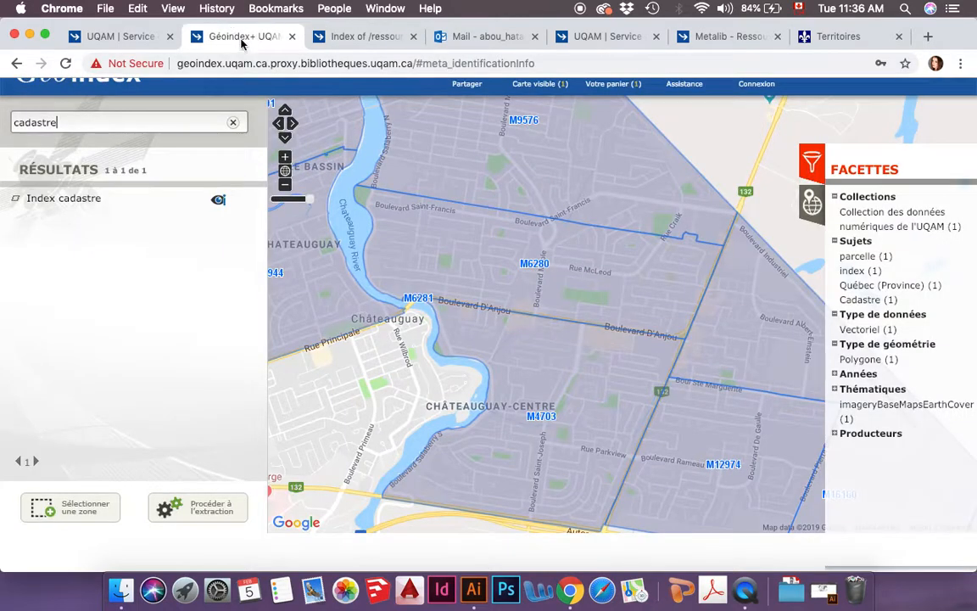
pyautogui.click(367, 36)
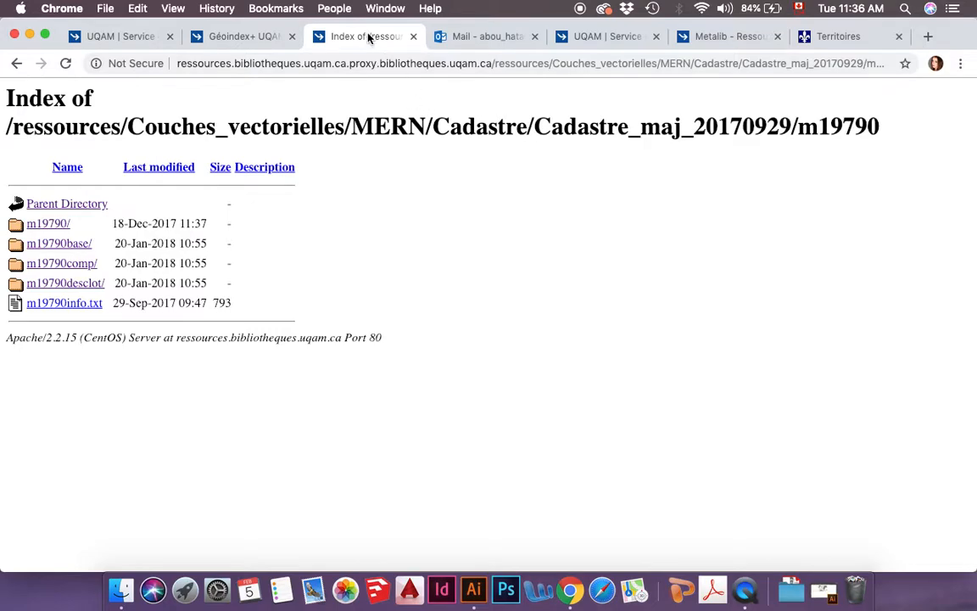
pyautogui.click(245, 36)
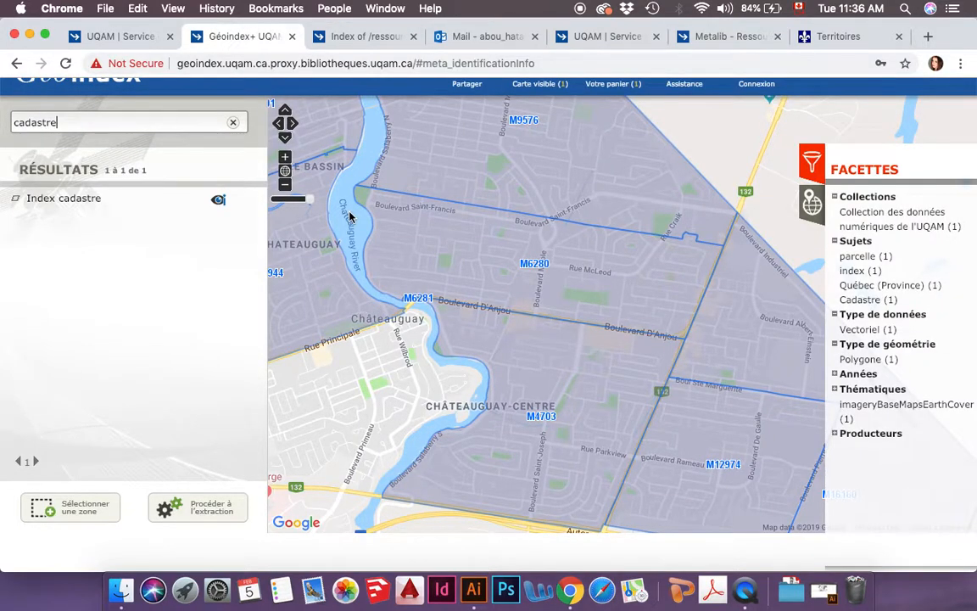
# - Revisit the Données géospatiales guide and return to the UQAM library home page
pyautogui.click(145, 35)
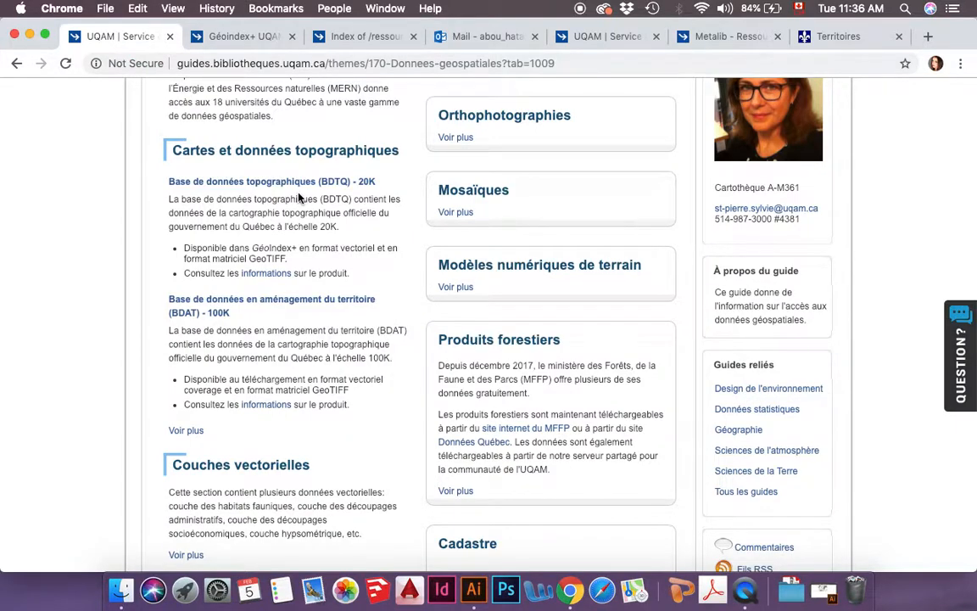
pyautogui.scroll(5, 301, 196)
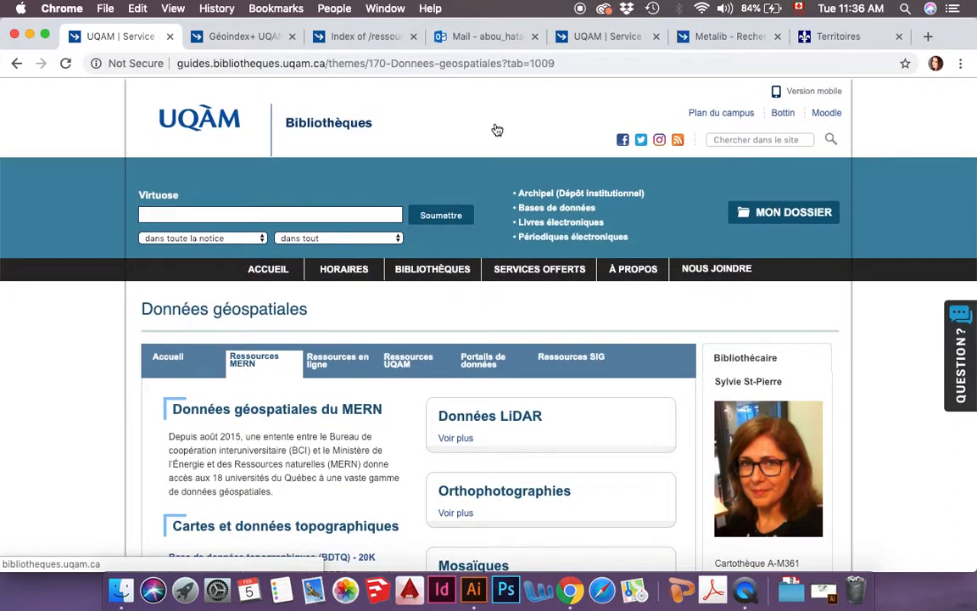
pyautogui.click(573, 38)
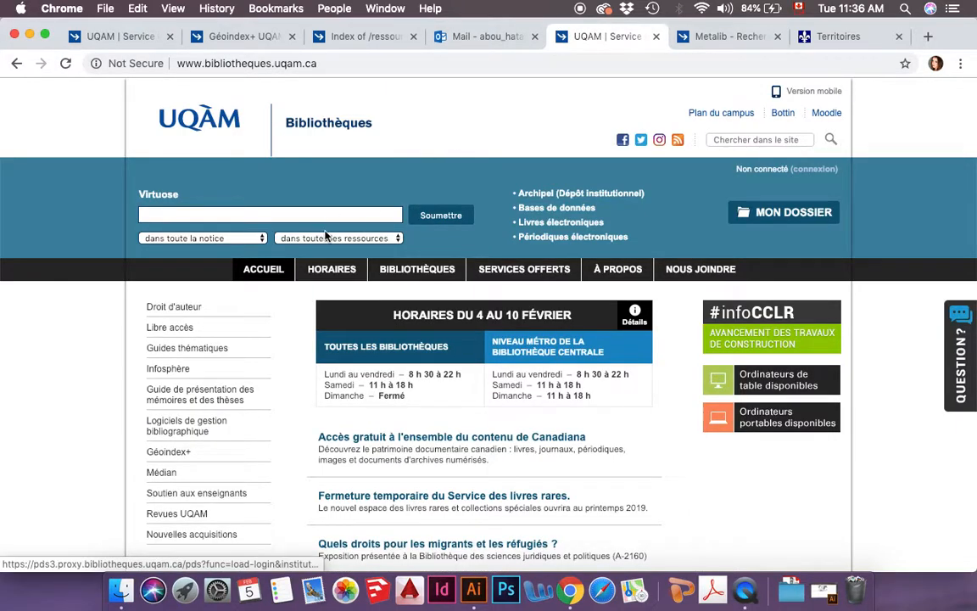
pyautogui.scroll(-3, 399, 144)
pyautogui.scroll(2, 300, 184)
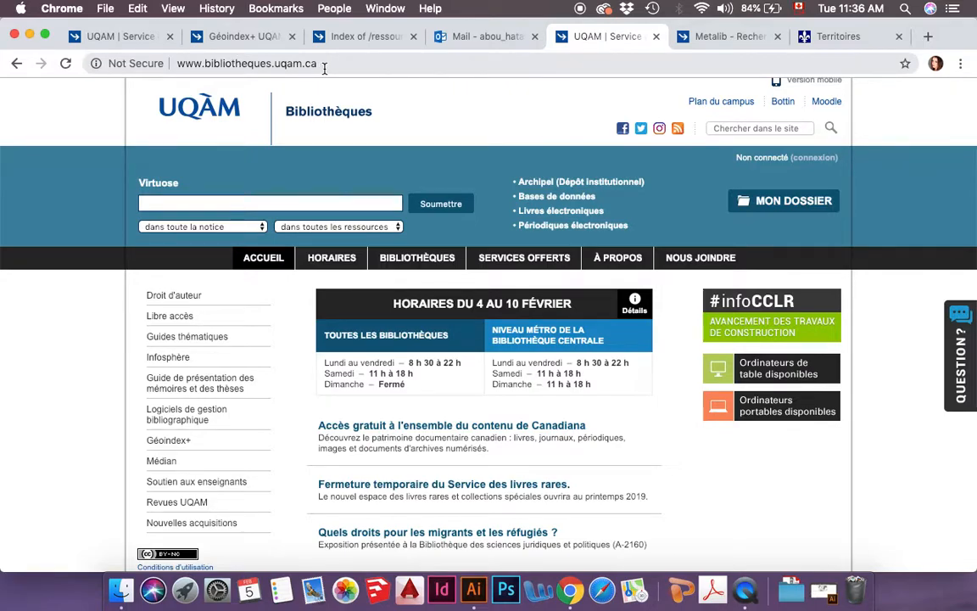
# - Open the library's Bases de données, list the resources starting with T, and open Territoires
pyautogui.click(558, 200)
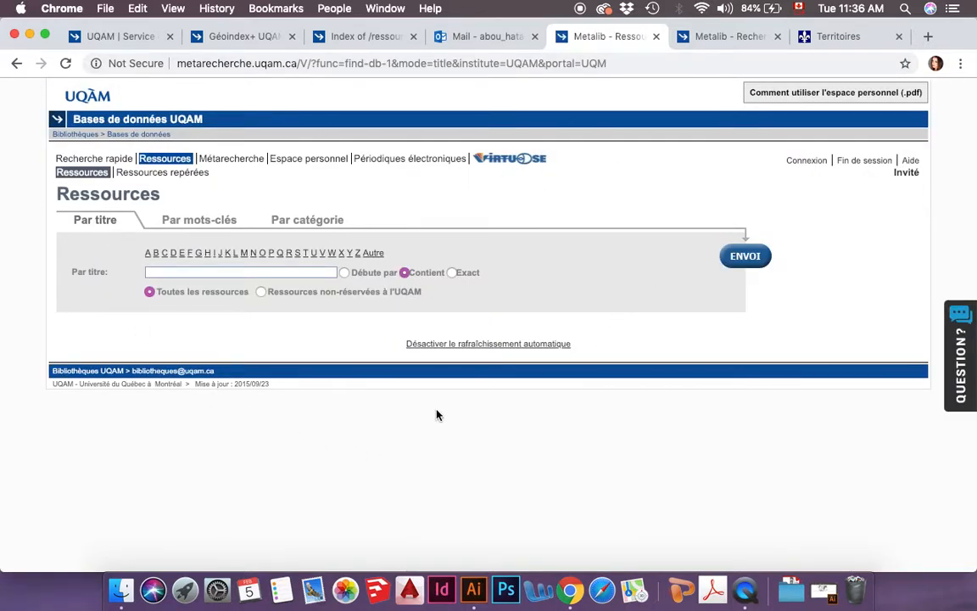
pyautogui.click(307, 258)
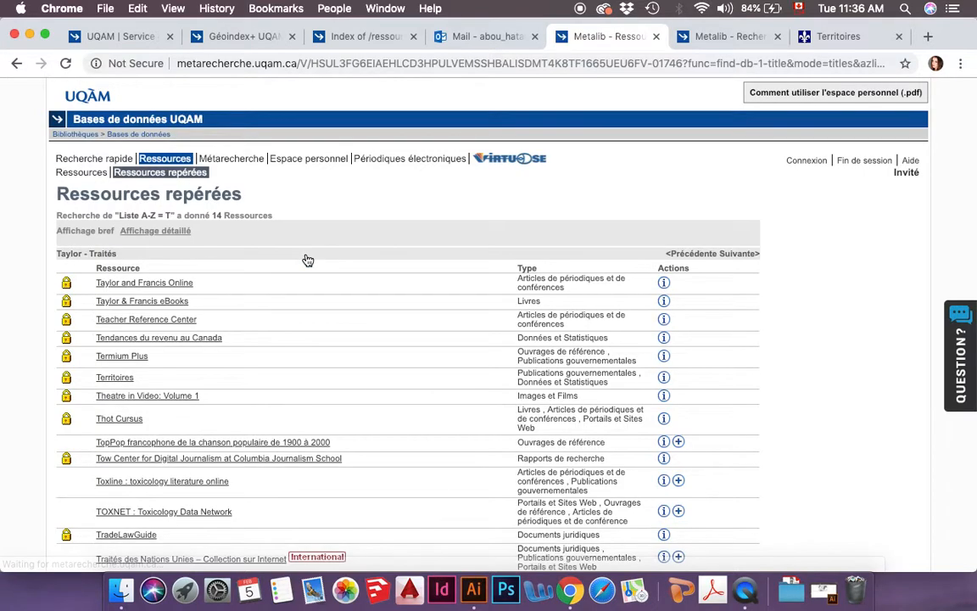
pyautogui.click(114, 378)
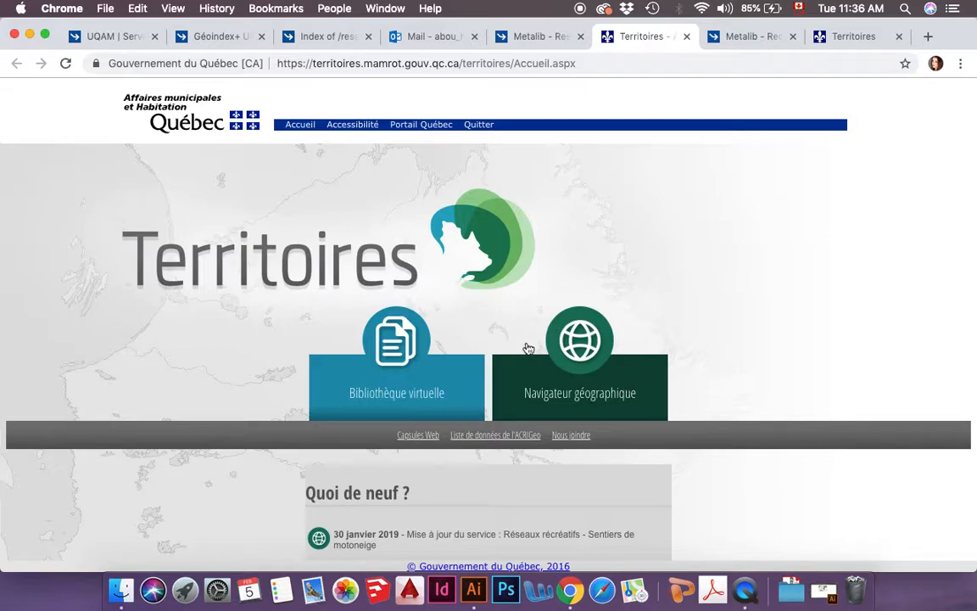
# - Open the Navigateur géographique in Territoires and look through the list of PPAT layers
pyautogui.click(611, 406)
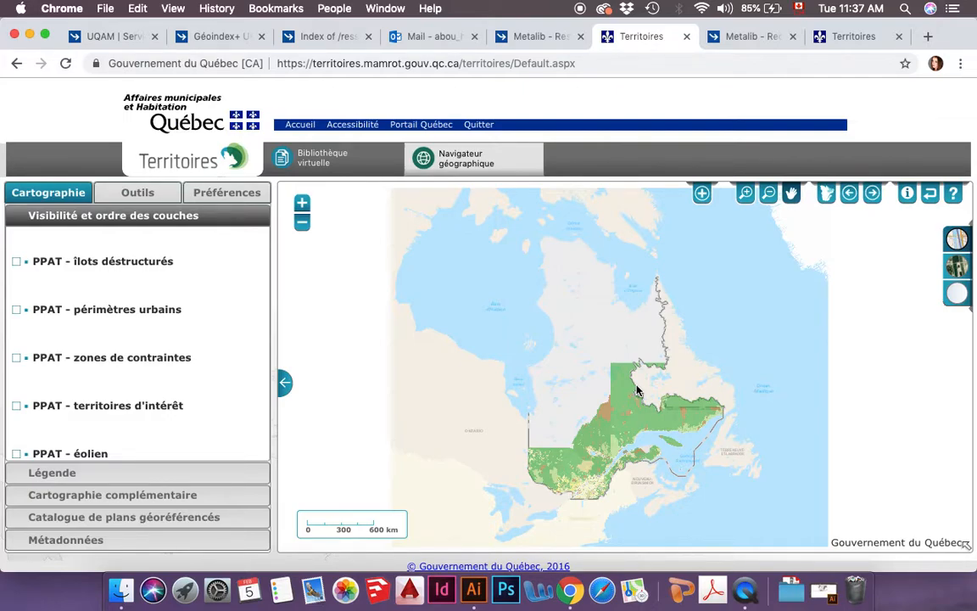
pyautogui.moveTo(163, 281)
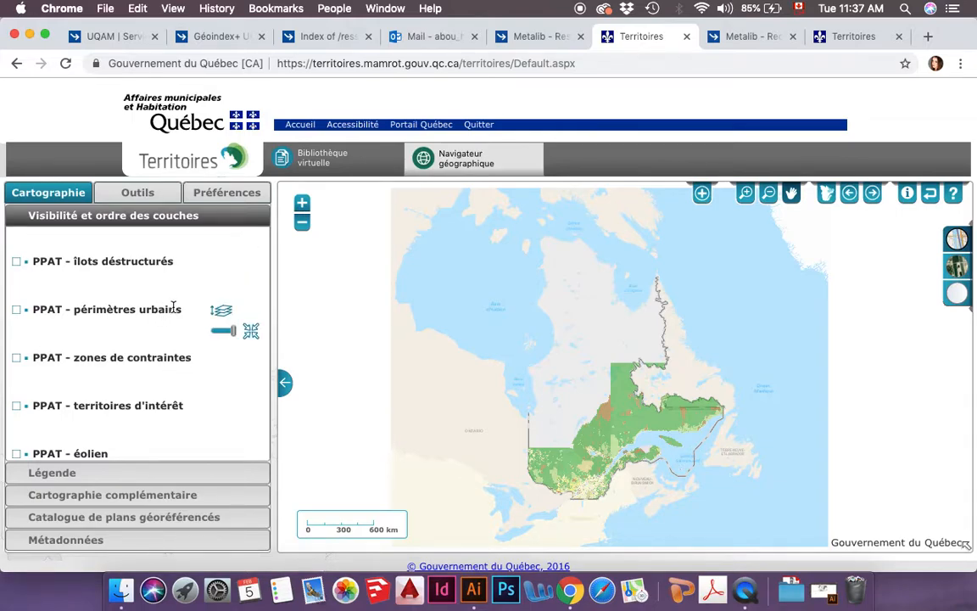
pyautogui.scroll(-3, 157, 390)
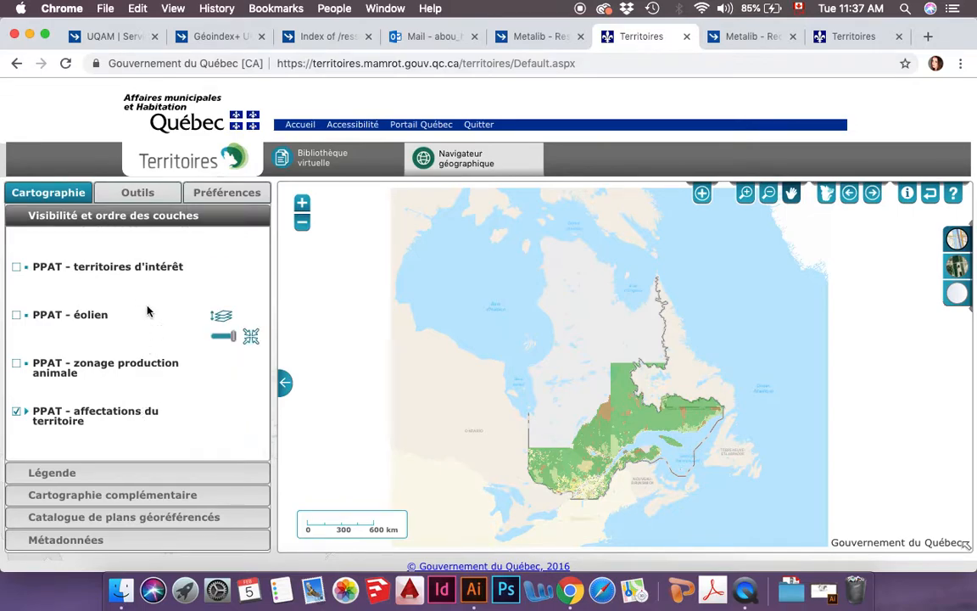
pyautogui.scroll(3, 140, 292)
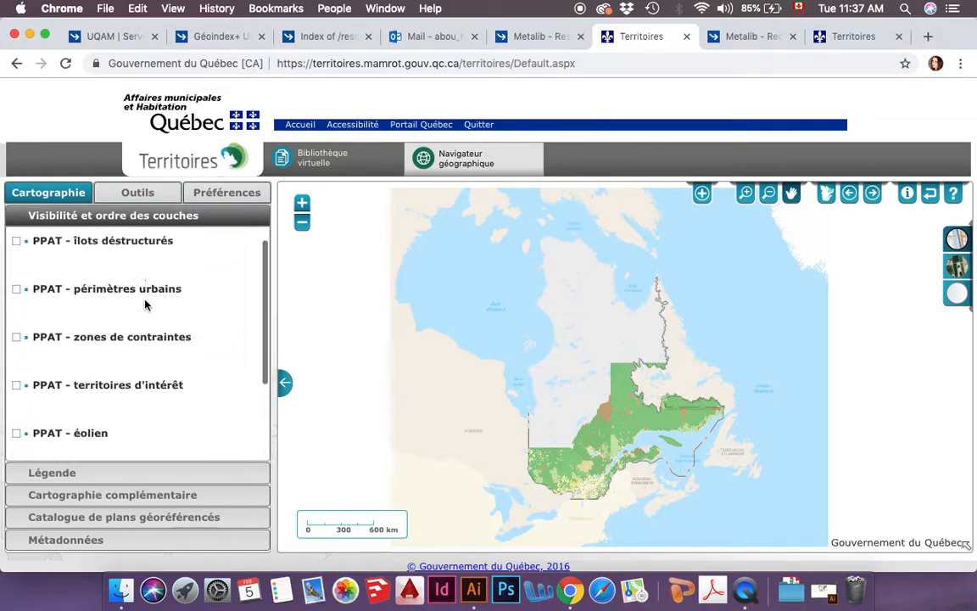
pyautogui.scroll(-2, 145, 303)
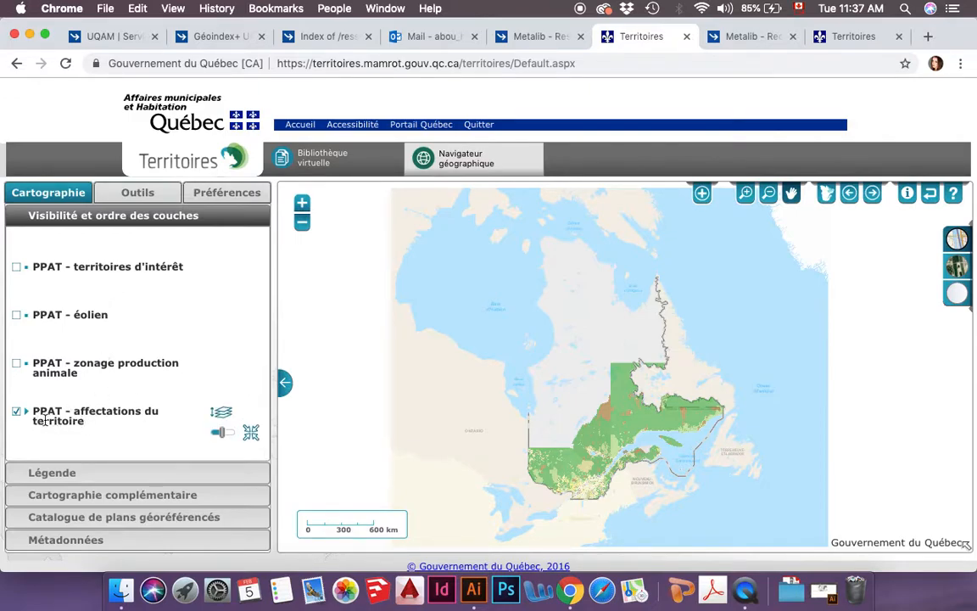
# - Examine the PPAT - affectations du territoire land-use layer up close over the Montréal area
pyautogui.click(301, 203)
pyautogui.moveTo(561, 451); pyautogui.dragTo(553, 295)
pyautogui.click(302, 204)
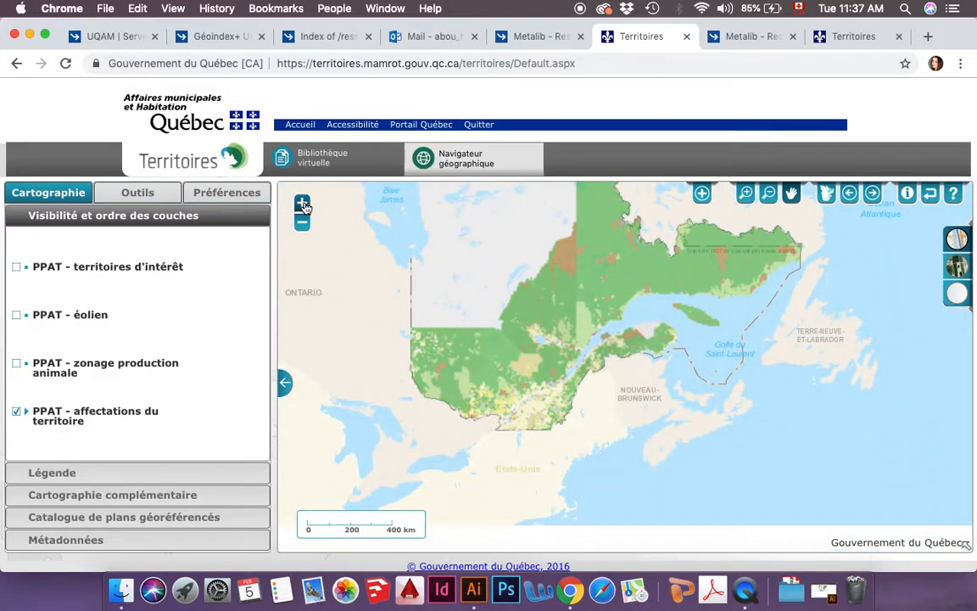
pyautogui.doubleClick(479, 454)
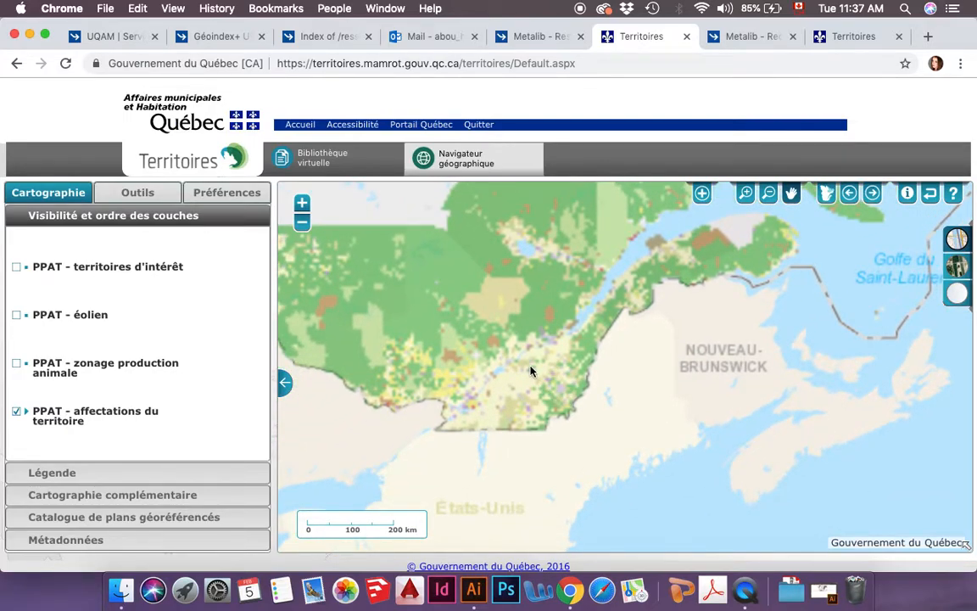
pyautogui.click(301, 204)
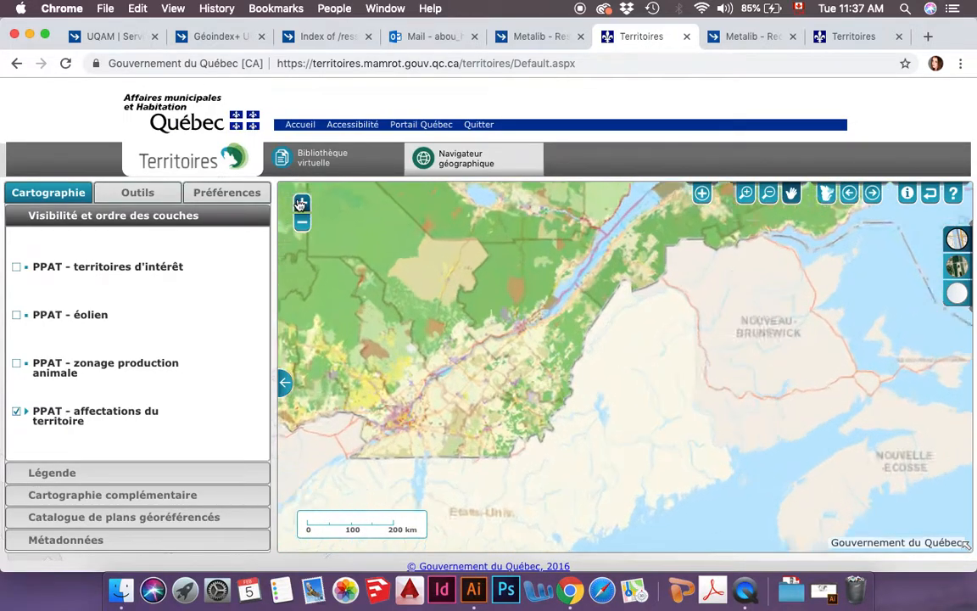
pyautogui.doubleClick(523, 395)
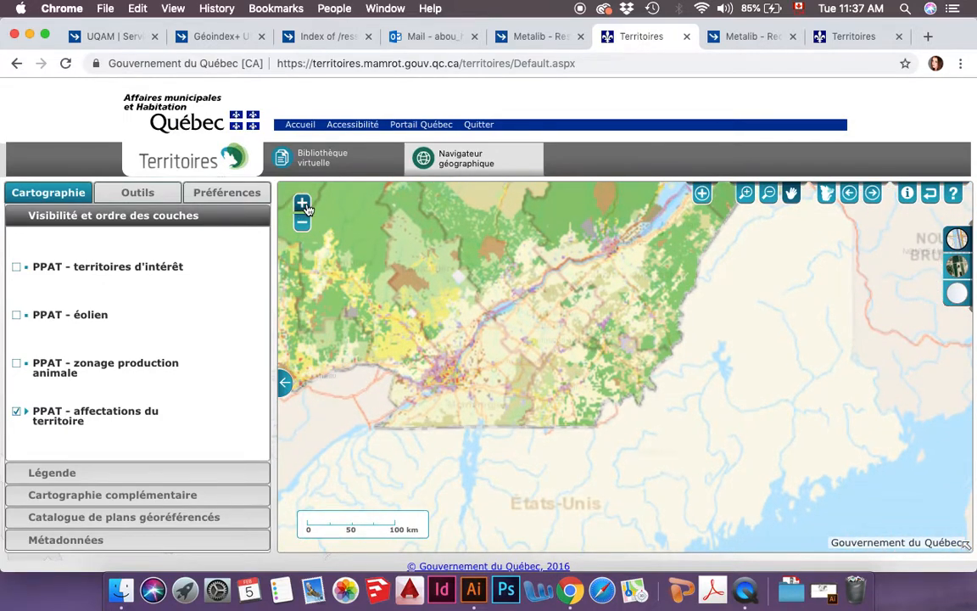
pyautogui.doubleClick(413, 397)
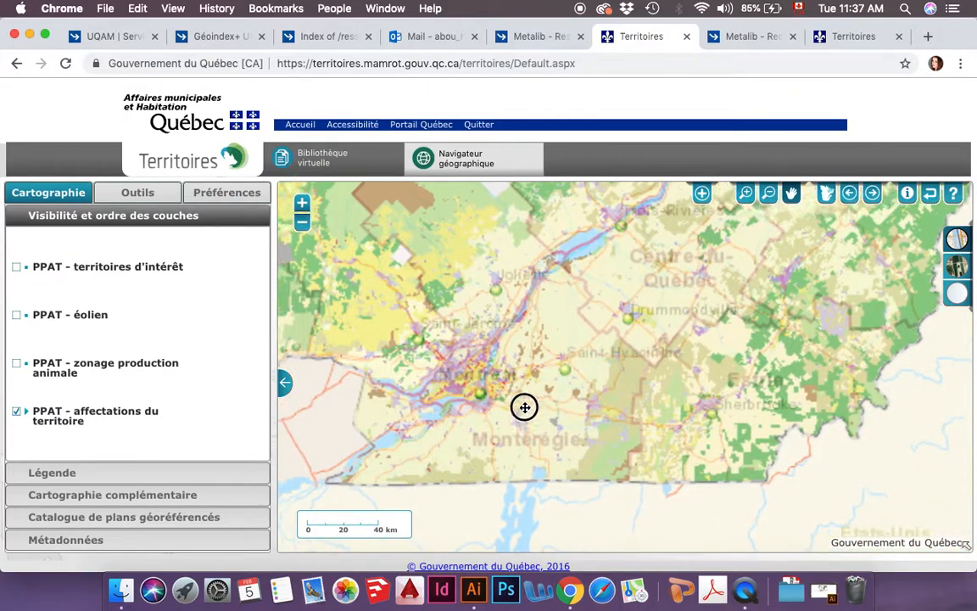
pyautogui.click(302, 205)
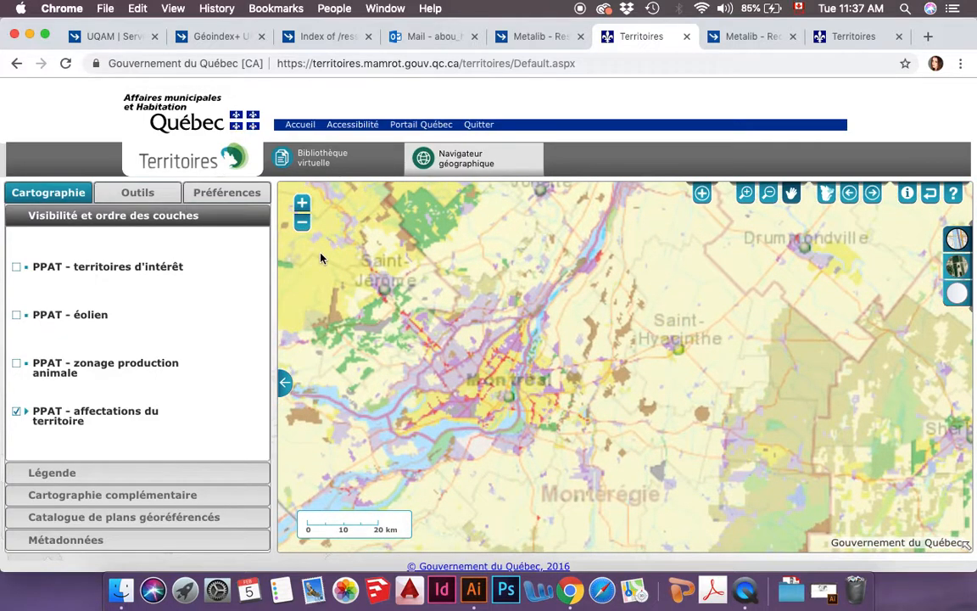
pyautogui.click(302, 204)
pyautogui.moveTo(387, 425); pyautogui.dragTo(584, 362)
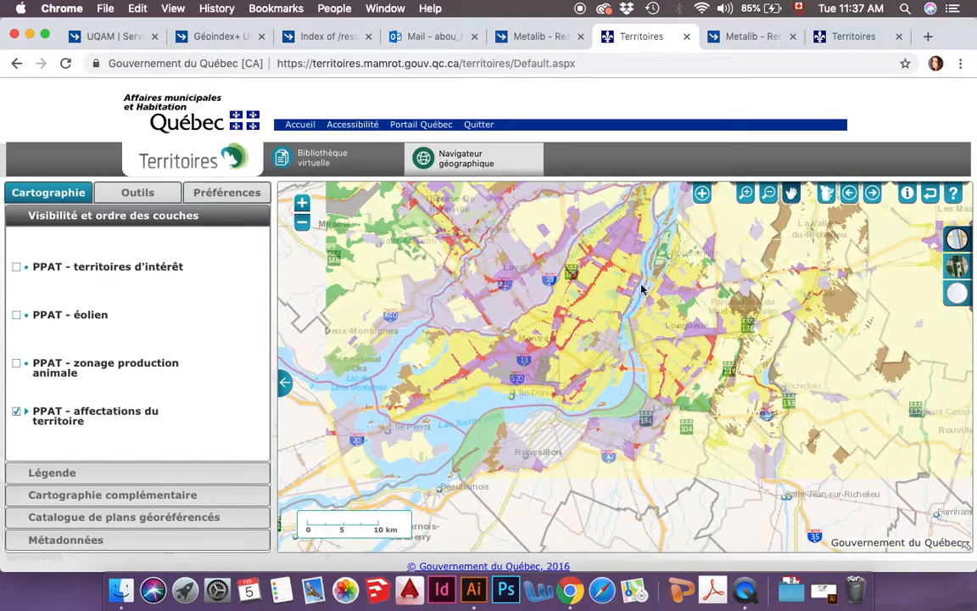
pyautogui.click(302, 203)
pyautogui.moveTo(418, 288); pyautogui.dragTo(458, 312)
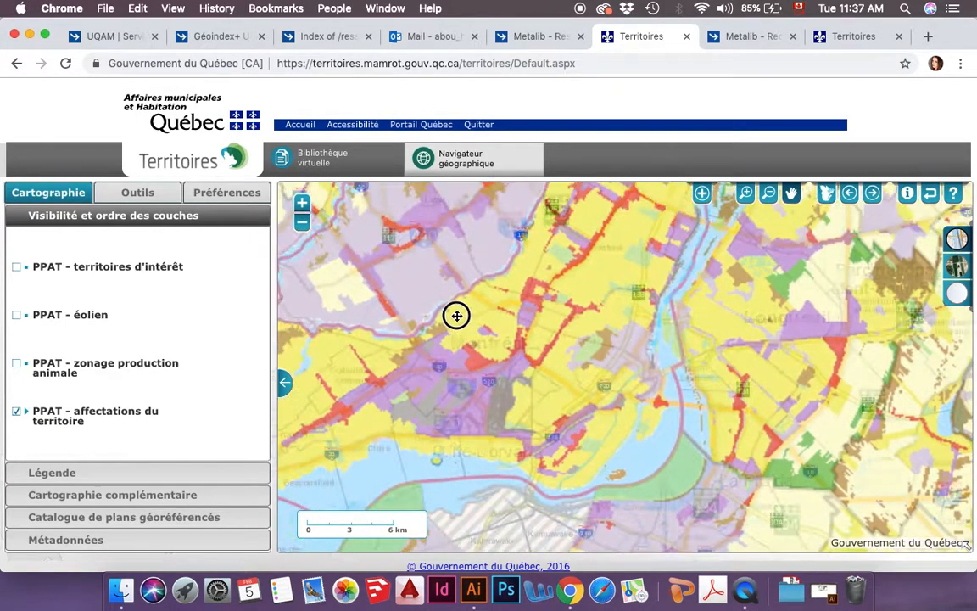
# - Adjust the opacity slider of the PPAT - affectations du territoire layer and fit the map to the layer's extent
pyautogui.moveTo(197, 413)
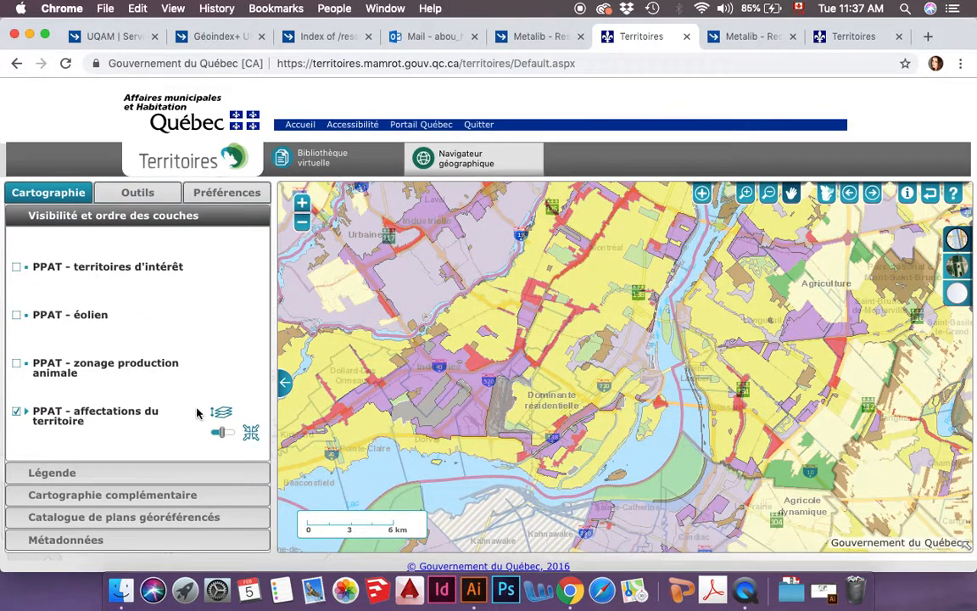
pyautogui.moveTo(222, 436)
pyautogui.mouseDown()
pyautogui.moveTo(225, 427)
pyautogui.moveTo(233, 434)
pyautogui.moveTo(225, 429)
pyautogui.moveTo(226, 437)
pyautogui.mouseUp()
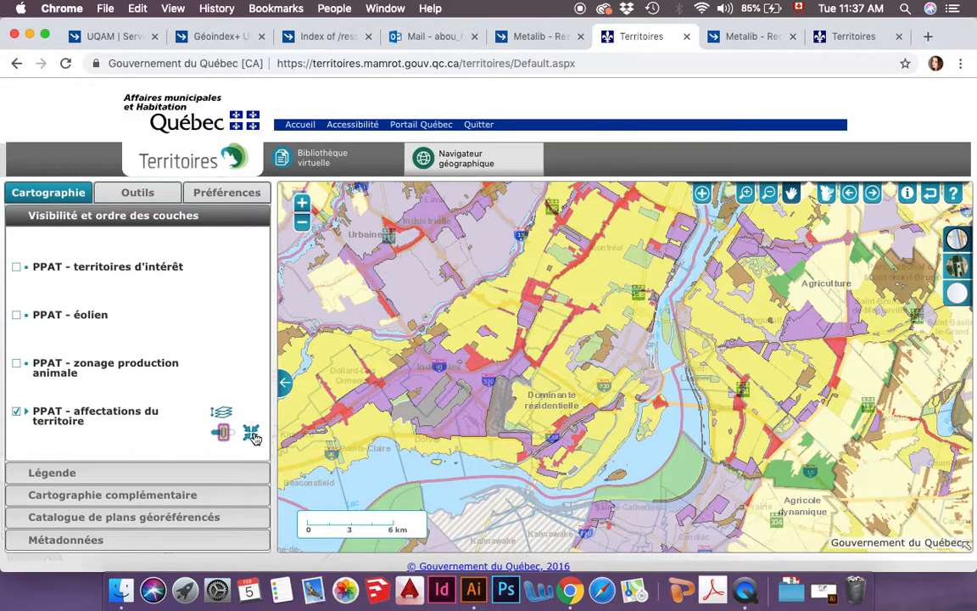
pyautogui.click(252, 434)
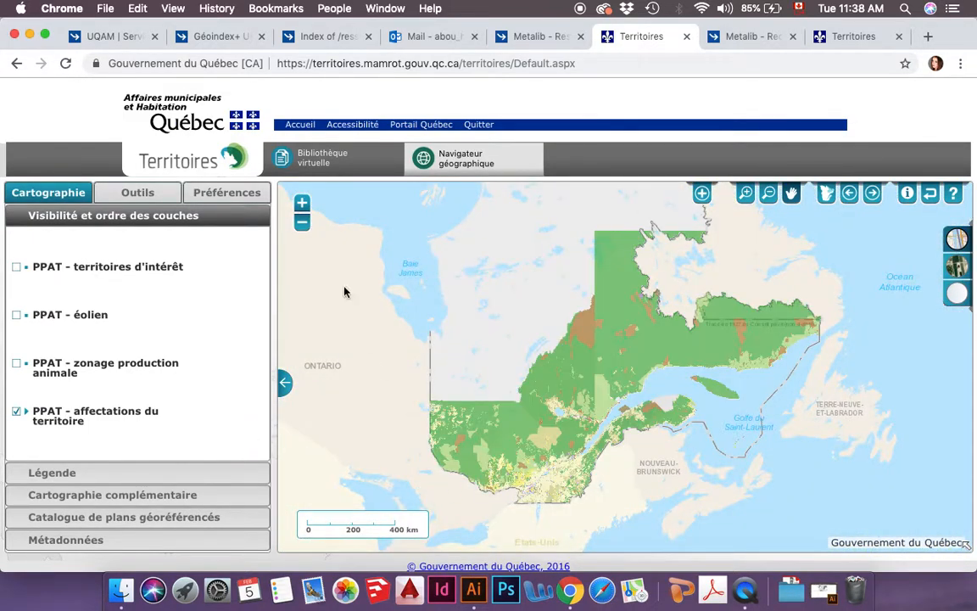
# - Bring the map back to the Greater Montréal region at the 20 km scale
pyautogui.click(301, 202)
pyautogui.moveTo(427, 404); pyautogui.dragTo(433, 290)
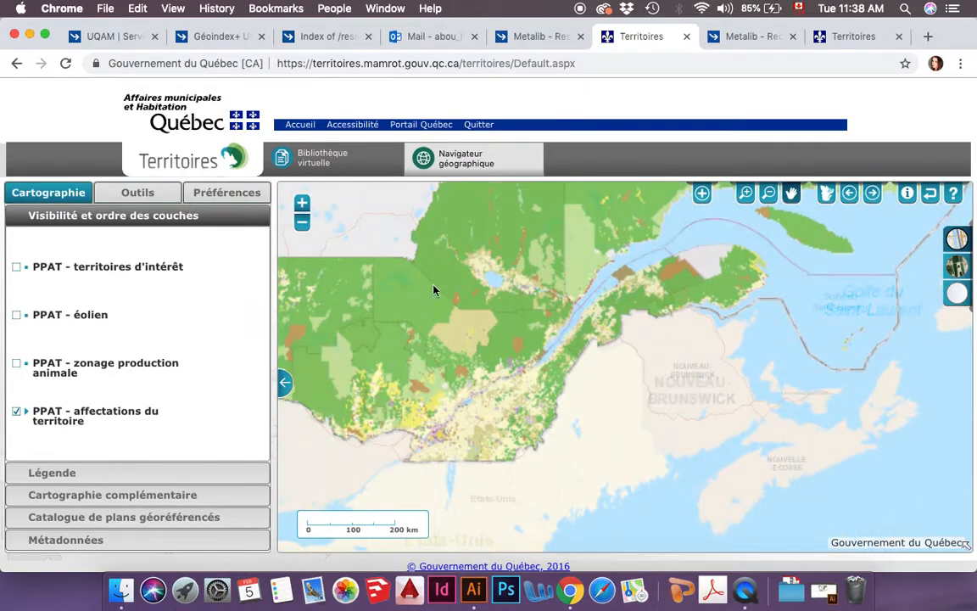
pyautogui.click(301, 201)
pyautogui.moveTo(382, 416); pyautogui.dragTo(577, 405)
pyautogui.click(302, 202)
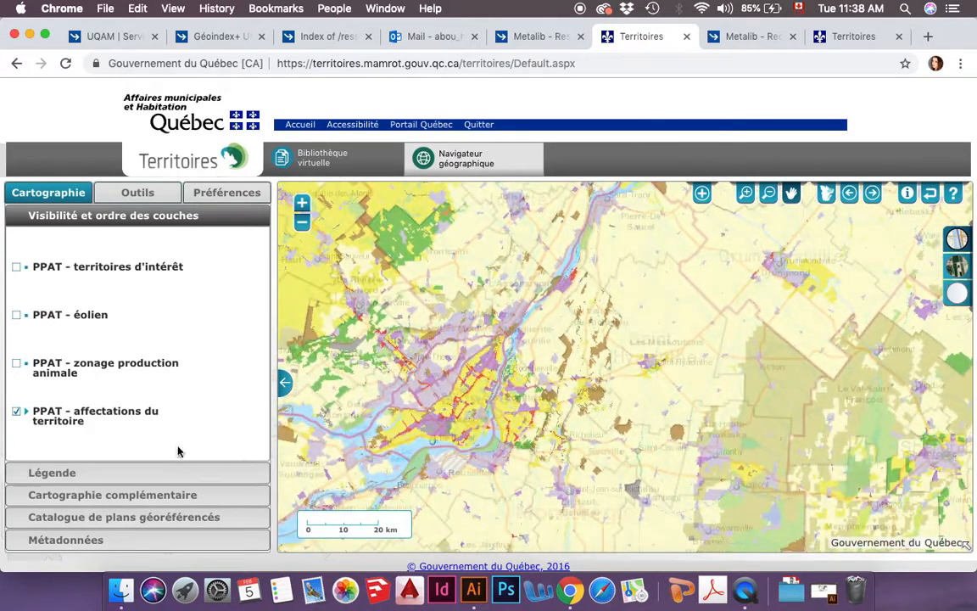
# - Hide the PPAT - affectations du territoire layer and check the other layers in the visibility list
pyautogui.click(17, 412)
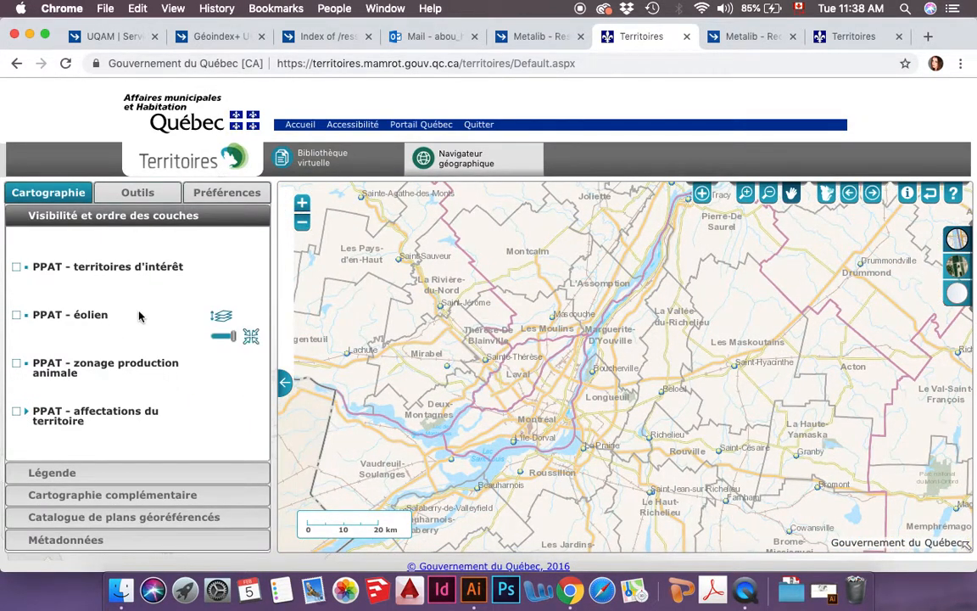
pyautogui.scroll(2, 119, 277)
pyautogui.scroll(-2, 118, 278)
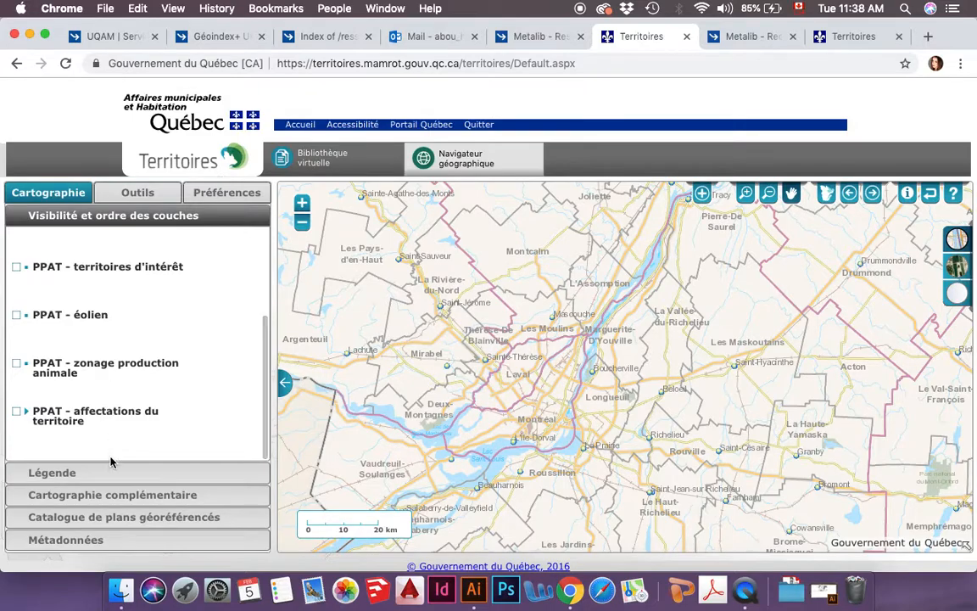
# - Turn on the Cadastre layer in the complementary mapping data and bring the map in over Montréal island at the 3 km scale
pyautogui.click(118, 504)
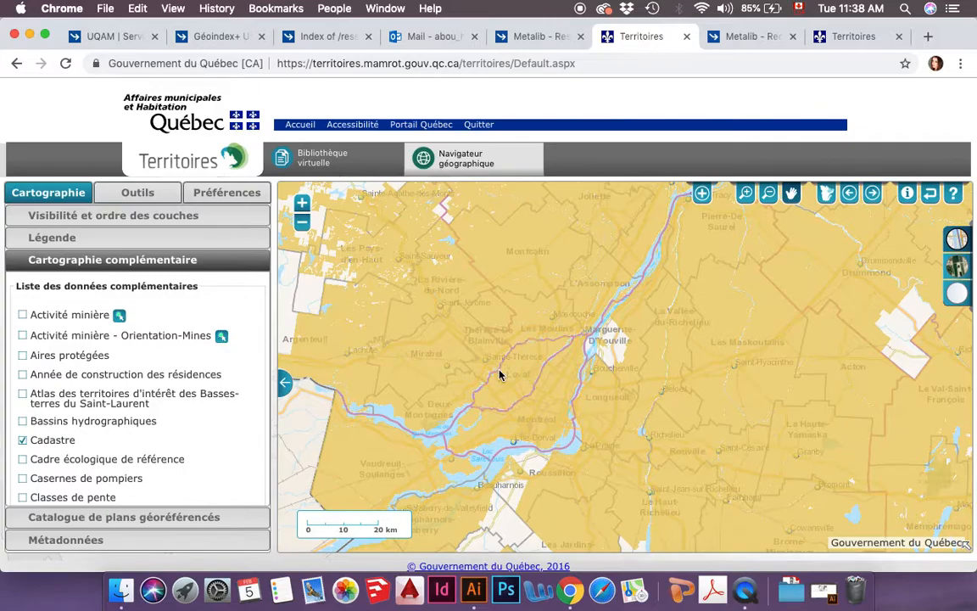
pyautogui.click(302, 203)
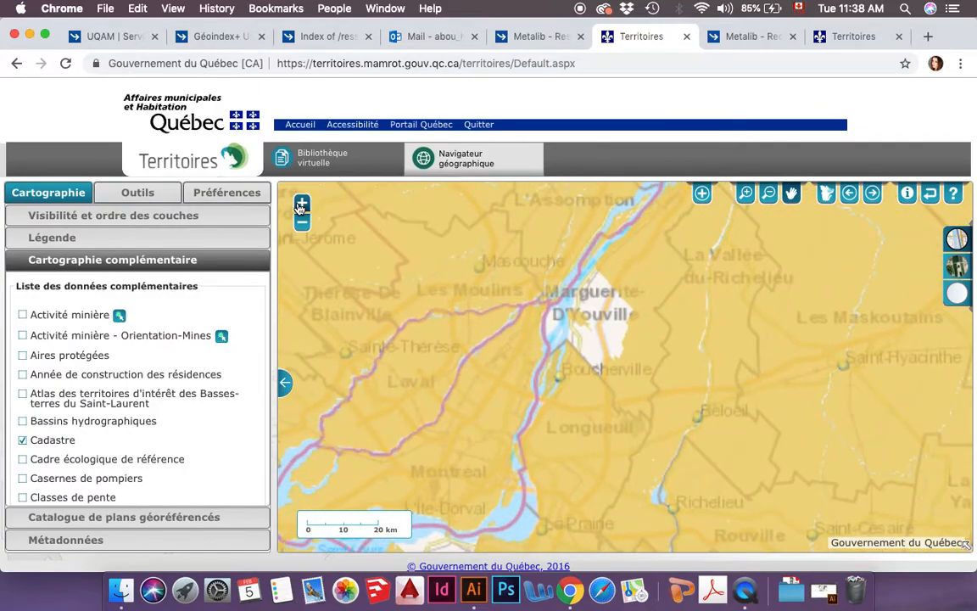
pyautogui.moveTo(455, 449); pyautogui.dragTo(532, 317)
pyautogui.click(304, 204)
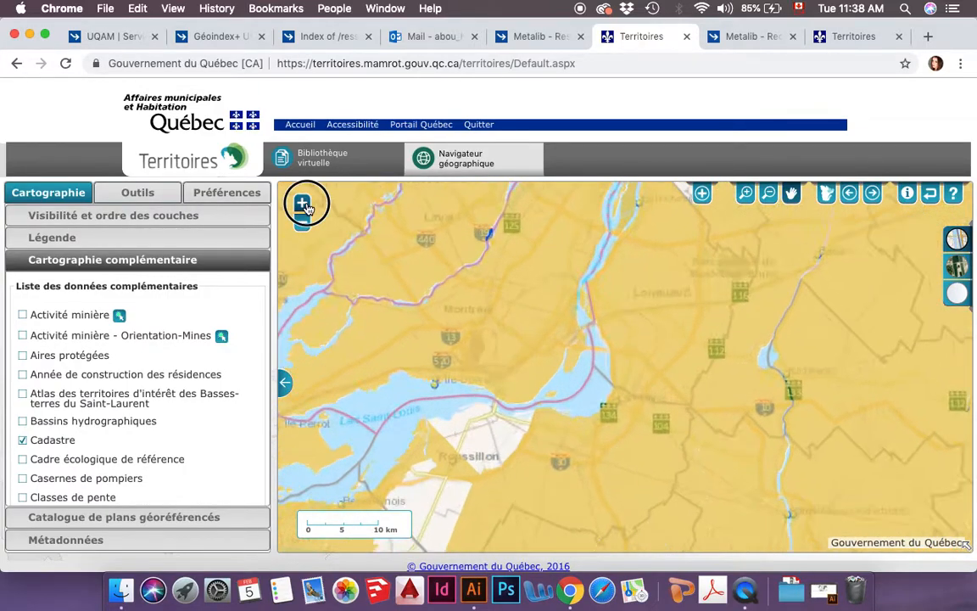
pyautogui.moveTo(440, 295); pyautogui.dragTo(480, 306)
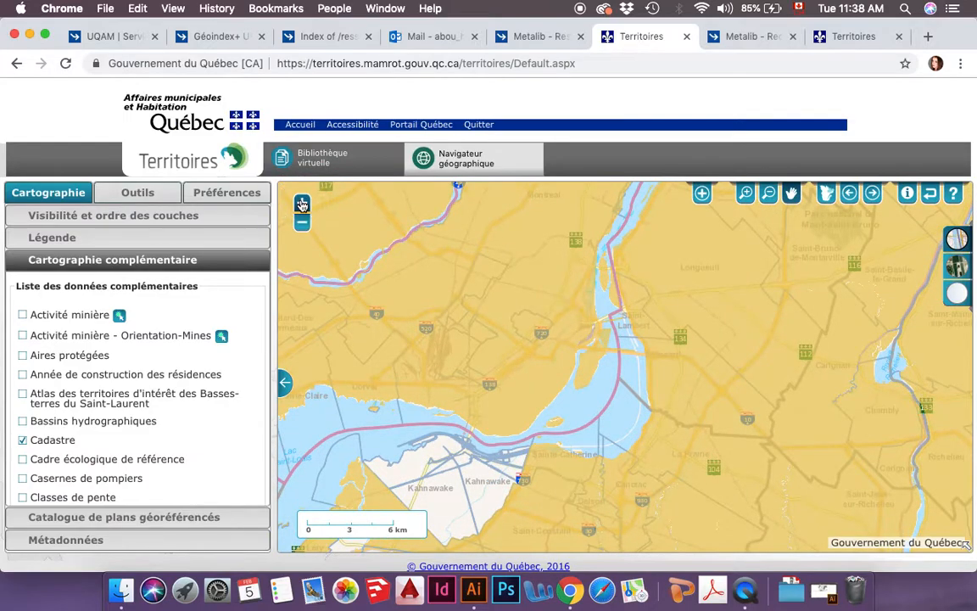
pyautogui.click(302, 204)
pyautogui.moveTo(355, 358); pyautogui.dragTo(441, 366)
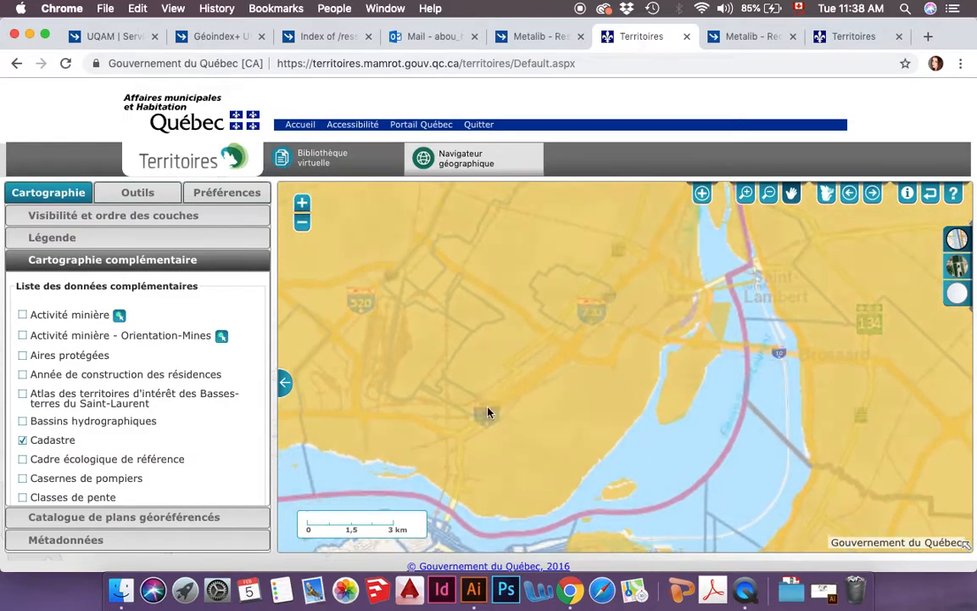
# - Move in on the cadastre map over southwest Montréal, between Westmount and the river, at the 0,6 km scale
pyautogui.click(302, 203)
pyautogui.moveTo(392, 300); pyautogui.dragTo(518, 380)
pyautogui.click(302, 203)
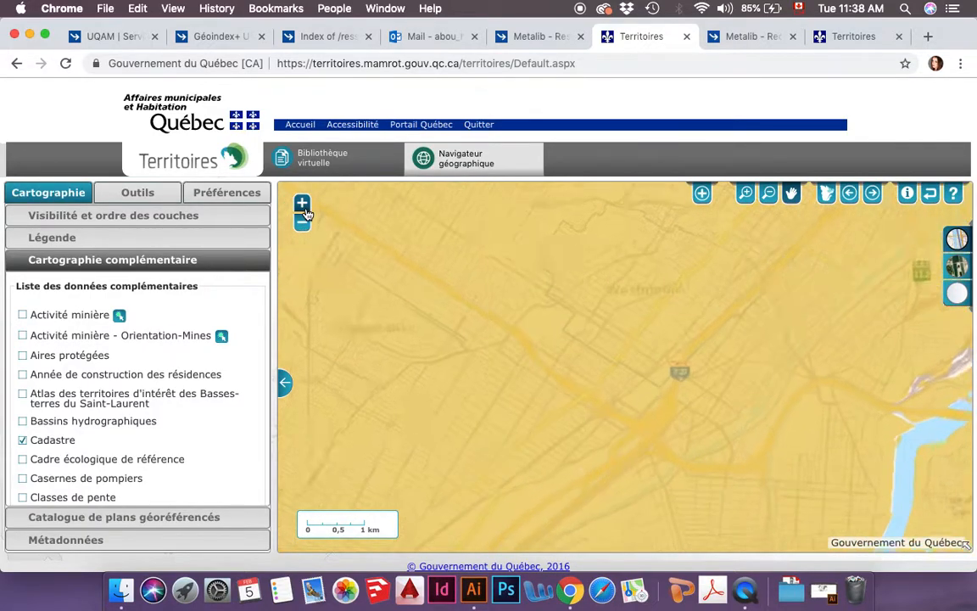
pyautogui.moveTo(589, 477); pyautogui.dragTo(476, 304)
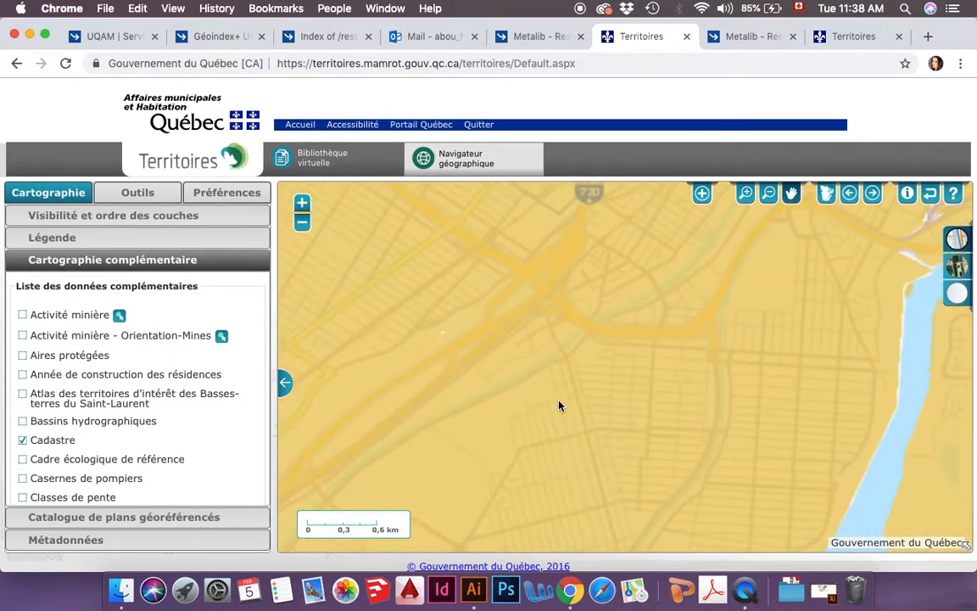
pyautogui.moveTo(554, 432); pyautogui.dragTo(527, 348)
pyautogui.moveTo(599, 449); pyautogui.dragTo(622, 262)
pyautogui.moveTo(539, 445); pyautogui.dragTo(590, 545)
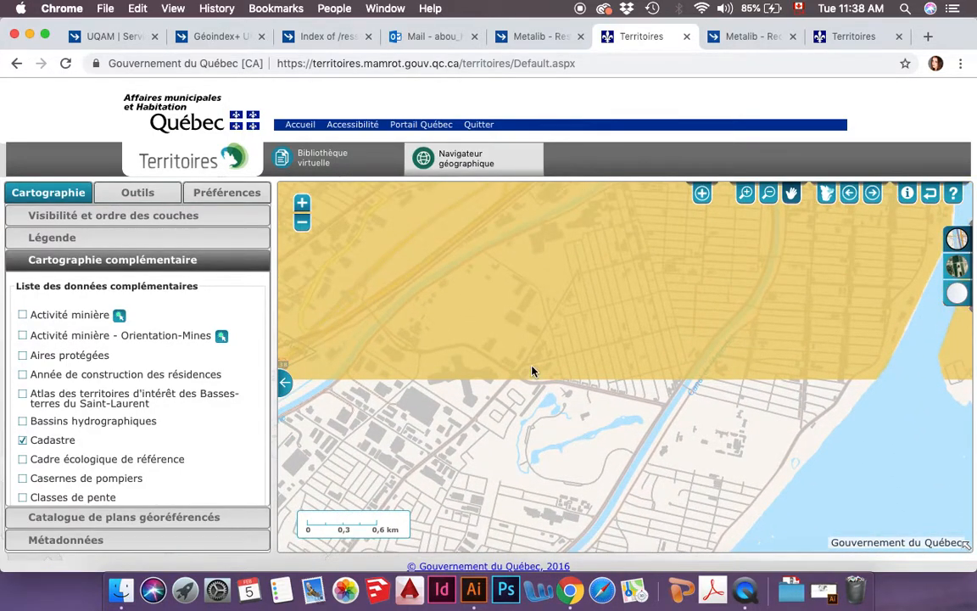
pyautogui.moveTo(421, 234); pyautogui.dragTo(417, 377)
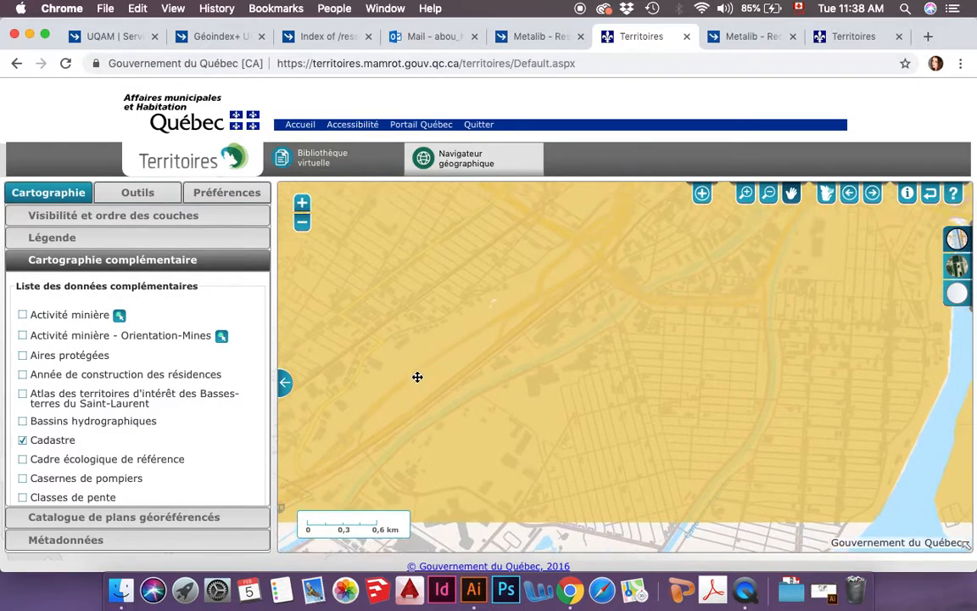
# - Enlarge the map until individual lot lines and numbers are drawn, and frame the blocks around Rue Hamilton and Rue Briand at the 100 m scale
pyautogui.click(301, 204)
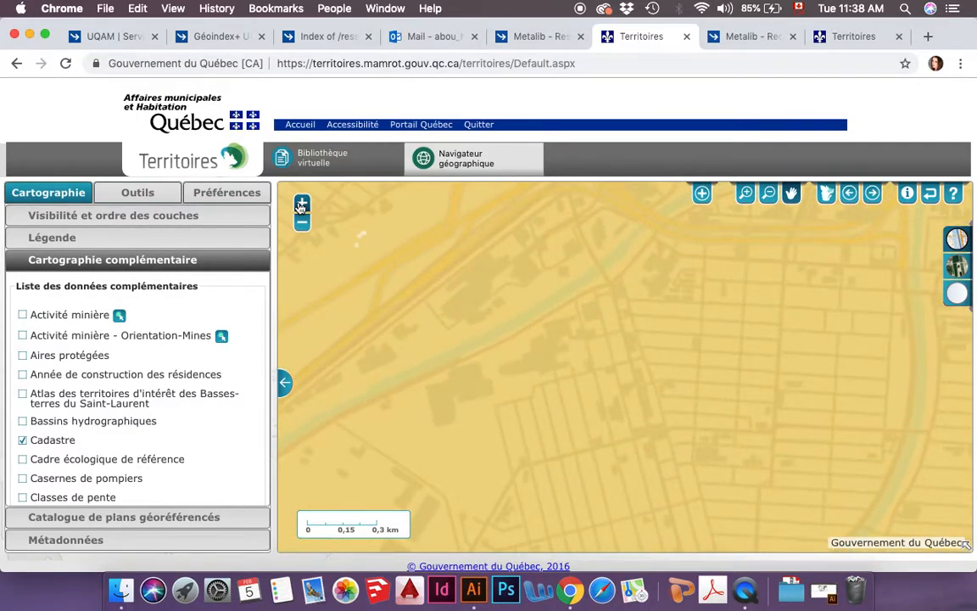
pyautogui.click(301, 203)
pyautogui.click(301, 203)
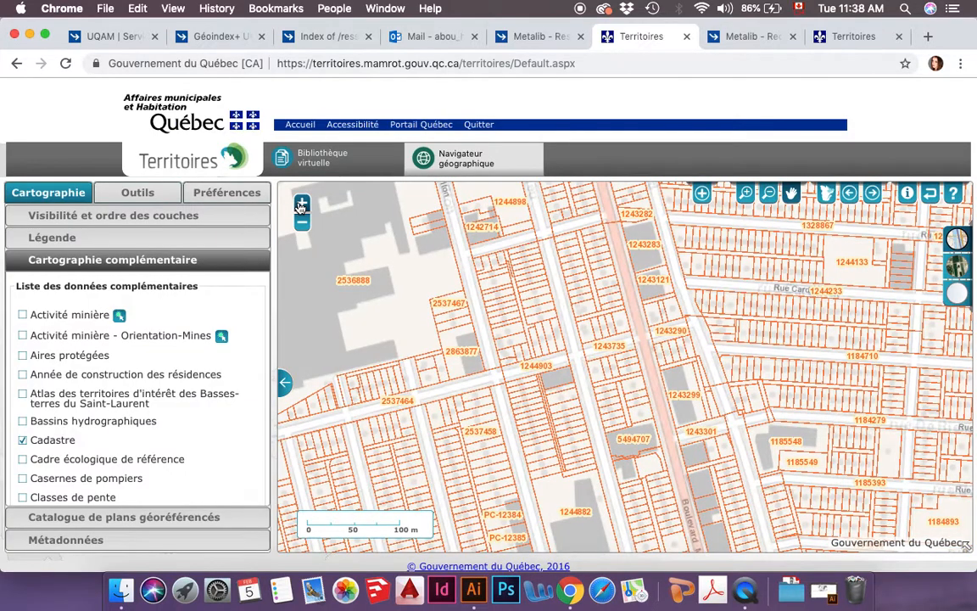
pyautogui.click(301, 204)
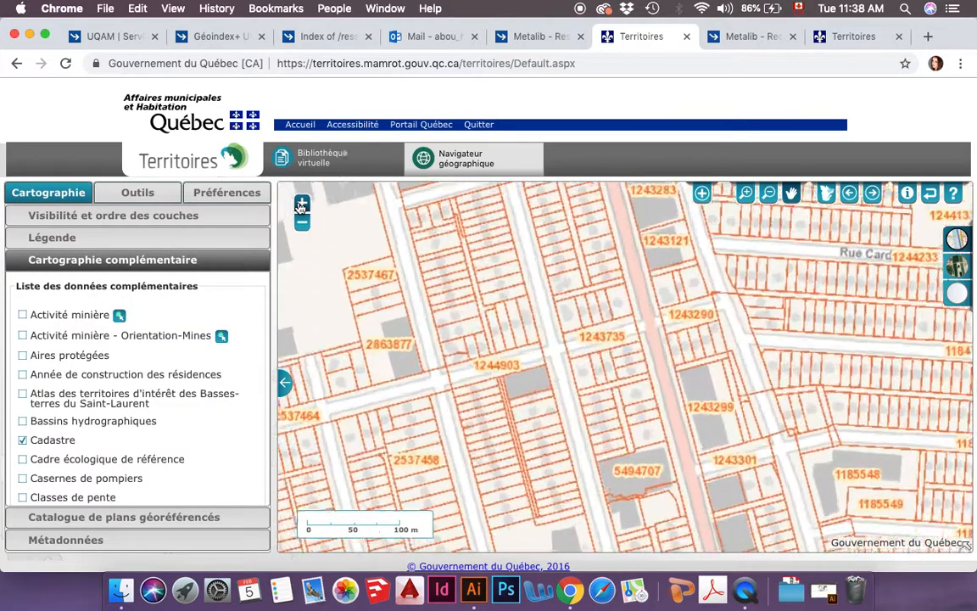
pyautogui.moveTo(471, 297); pyautogui.dragTo(566, 347)
pyautogui.click(301, 222)
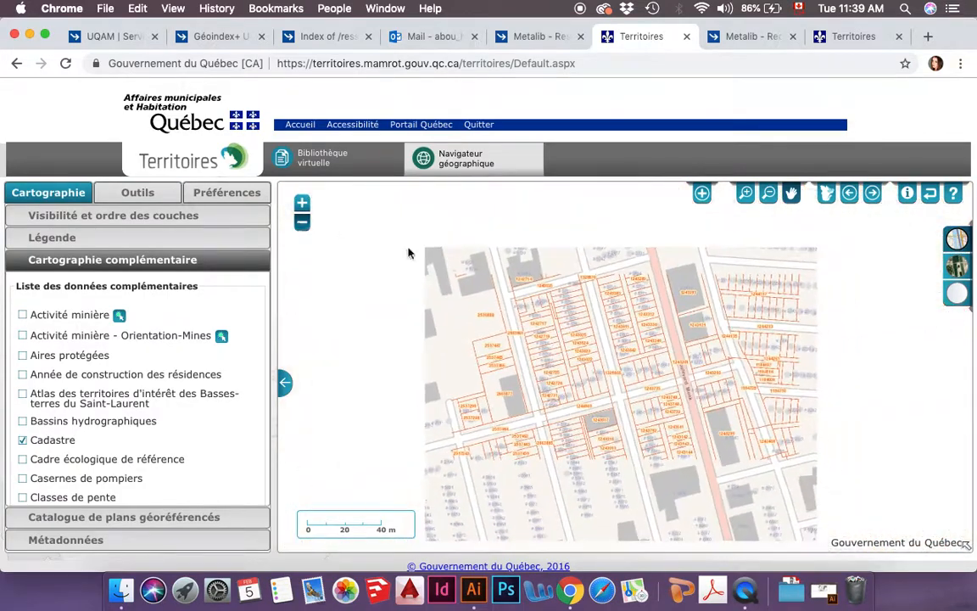
pyautogui.moveTo(573, 385); pyautogui.dragTo(565, 451)
pyautogui.moveTo(593, 282); pyautogui.dragTo(562, 332)
# - Look through the list of complementary data layers available besides Cadastre
pyautogui.scroll(-10, 195, 427)
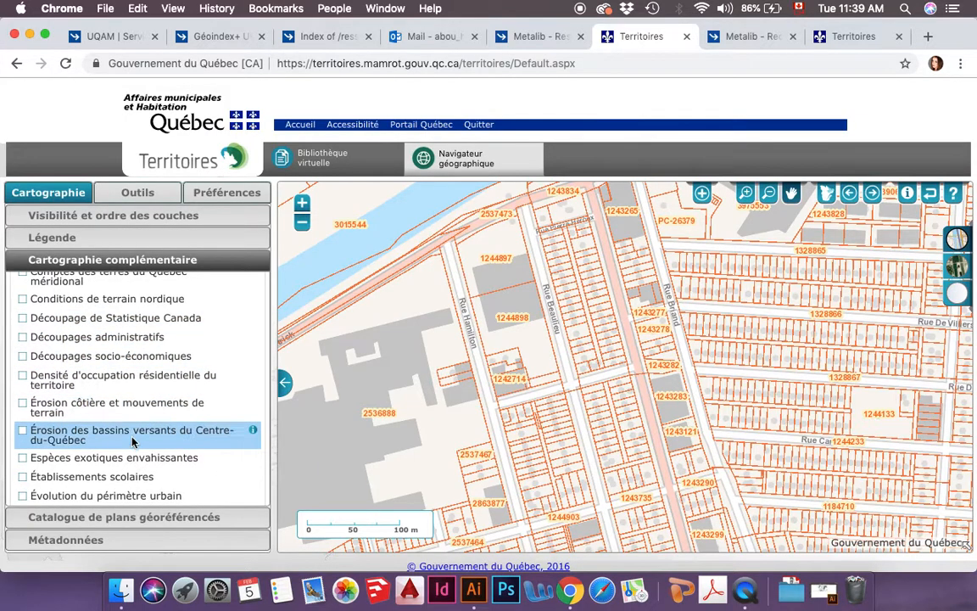
pyautogui.scroll(-6, 135, 450)
pyautogui.scroll(-4, 133, 453)
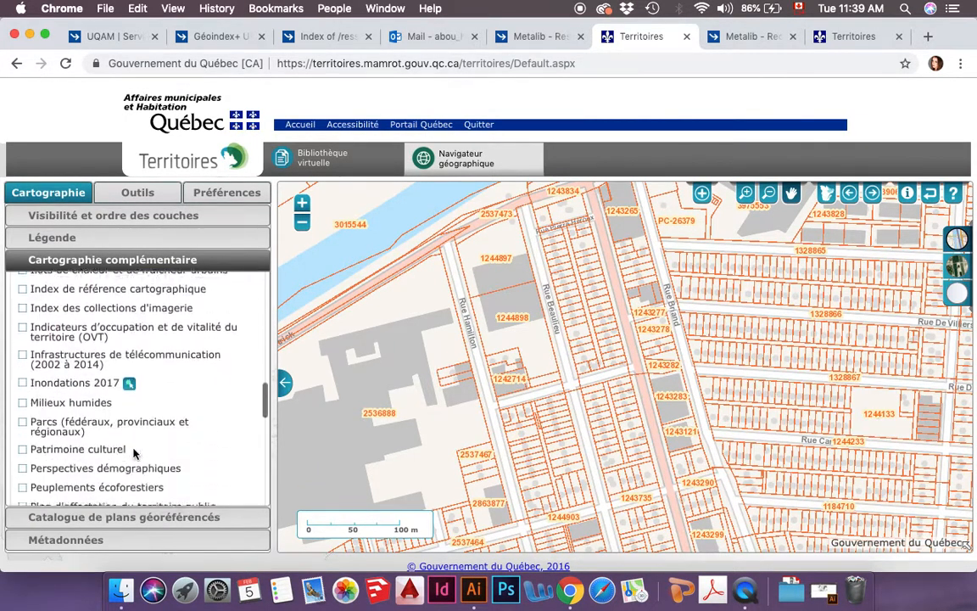
pyautogui.scroll(20, 133, 458)
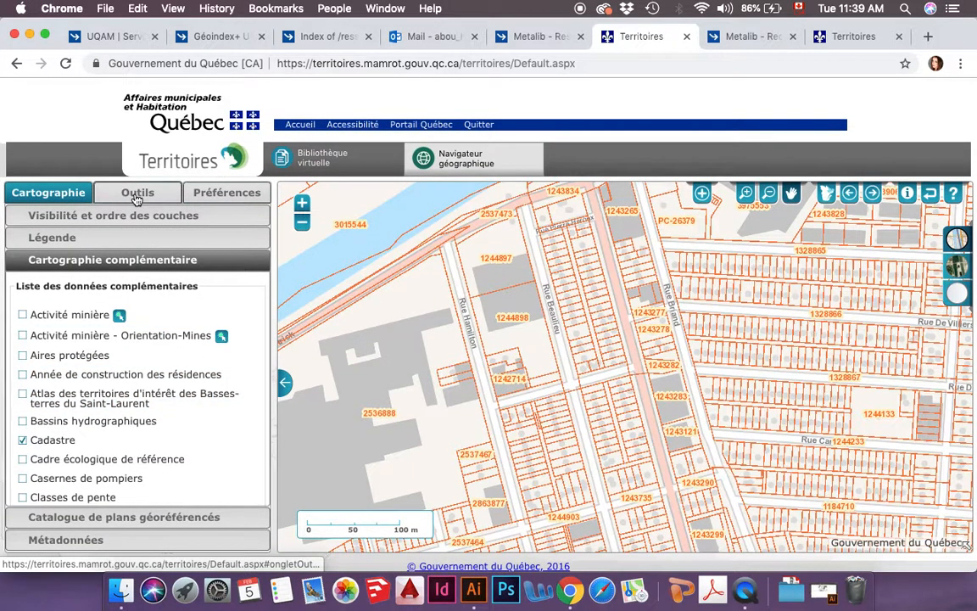
# - Examine the settings of the line, point, rectangle and text sketch tools without drawing anything on the map
pyautogui.click(134, 191)
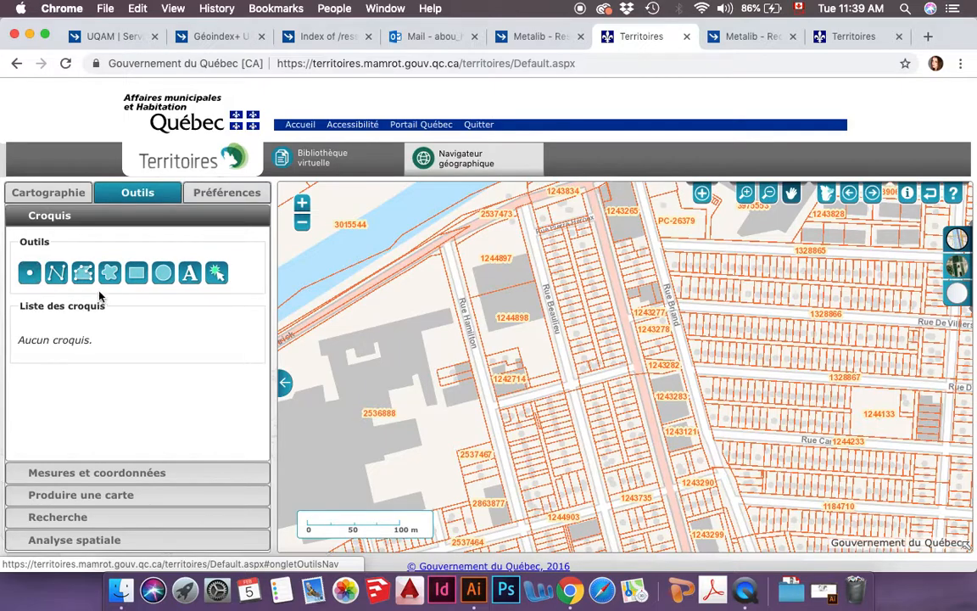
pyautogui.click(56, 273)
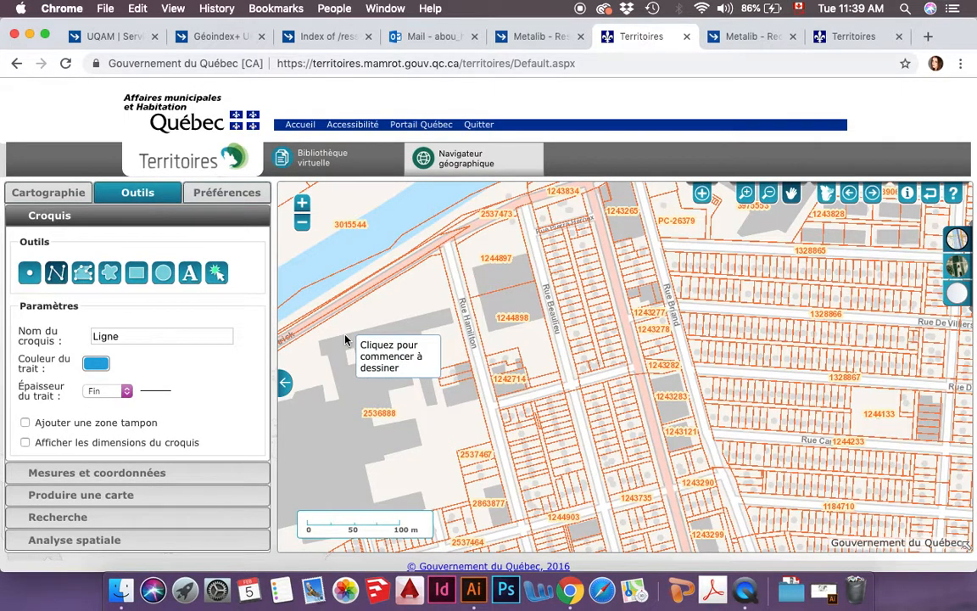
pyautogui.click(28, 280)
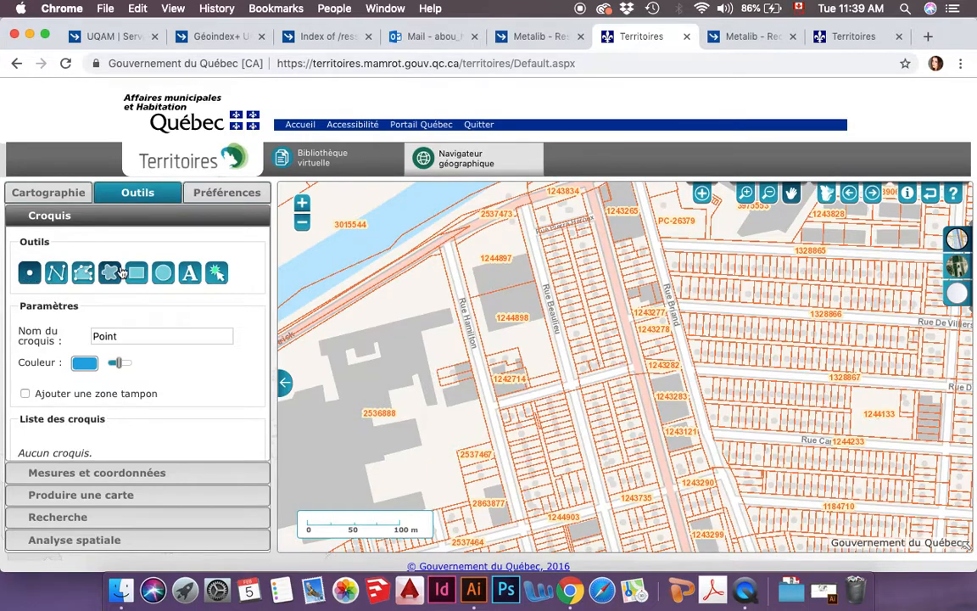
pyautogui.click(142, 282)
pyautogui.scroll(-3, 111, 404)
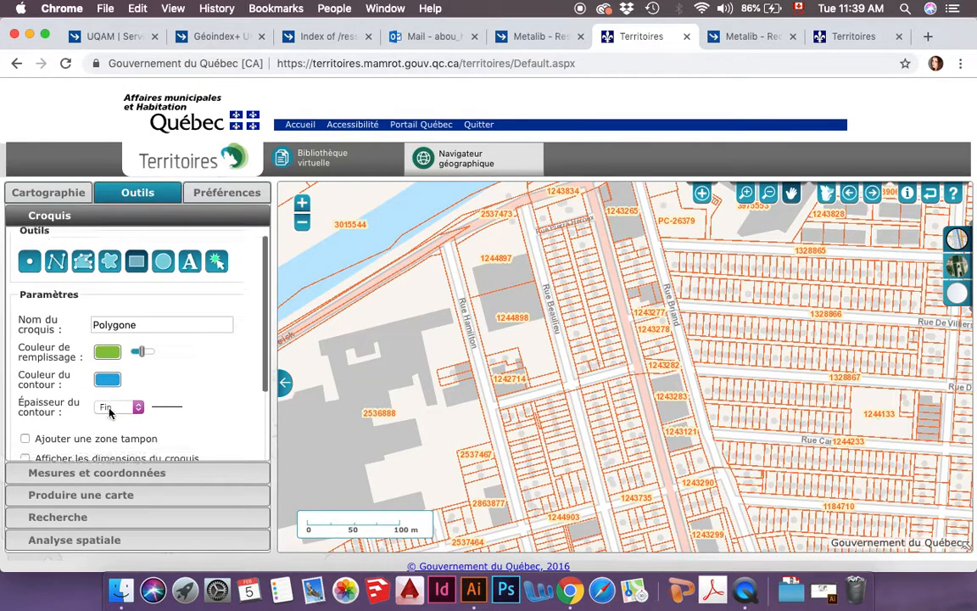
pyautogui.scroll(3, 105, 388)
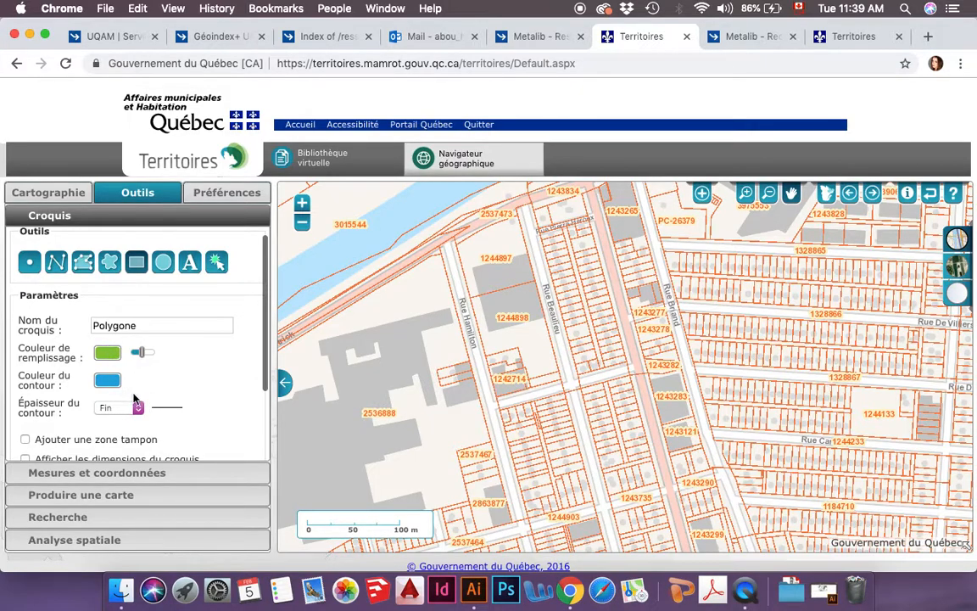
pyautogui.click(186, 266)
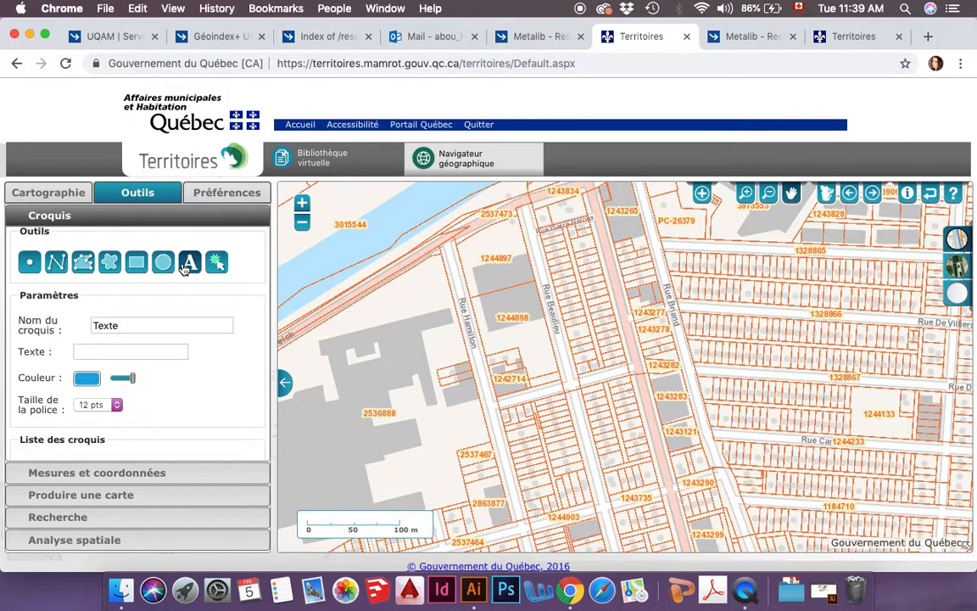
pyautogui.scroll(-3, 181, 370)
pyautogui.scroll(3, 181, 371)
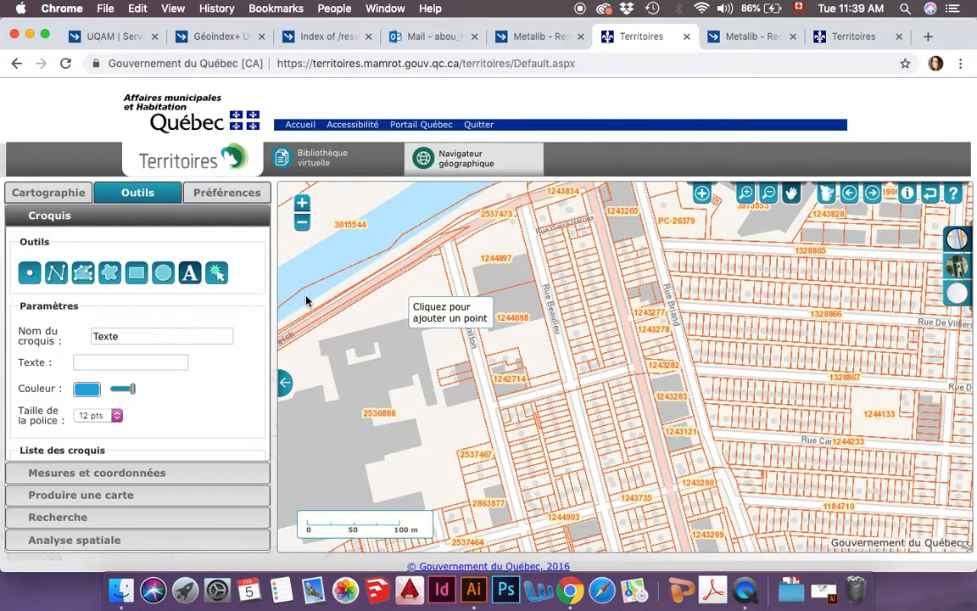
# - Check the measuring and coordinate options and the current map scale, with a brief look at the map production settings
pyautogui.click(101, 478)
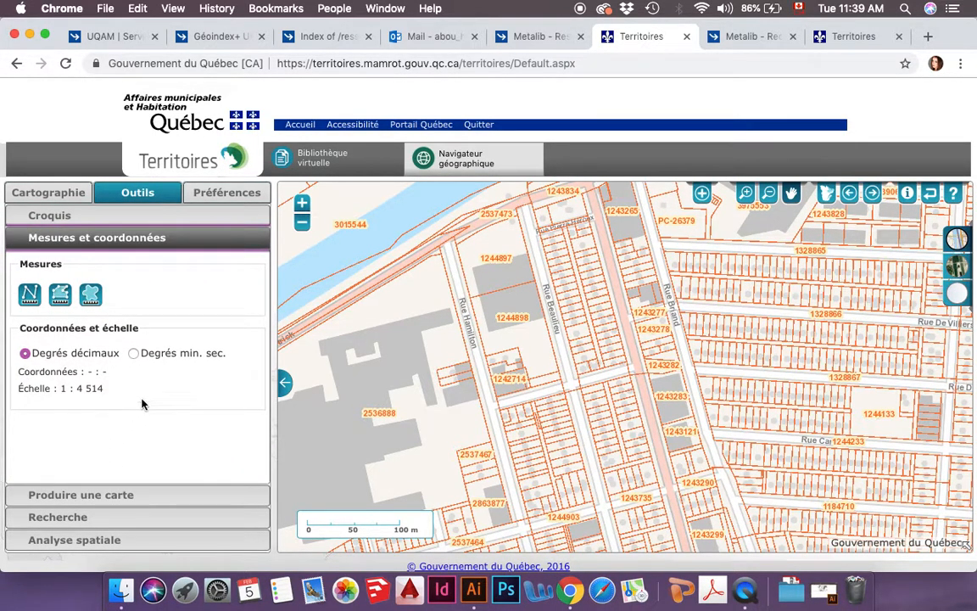
pyautogui.click(97, 503)
pyautogui.scroll(-1, 88, 434)
pyautogui.scroll(1, 88, 434)
pyautogui.click(110, 246)
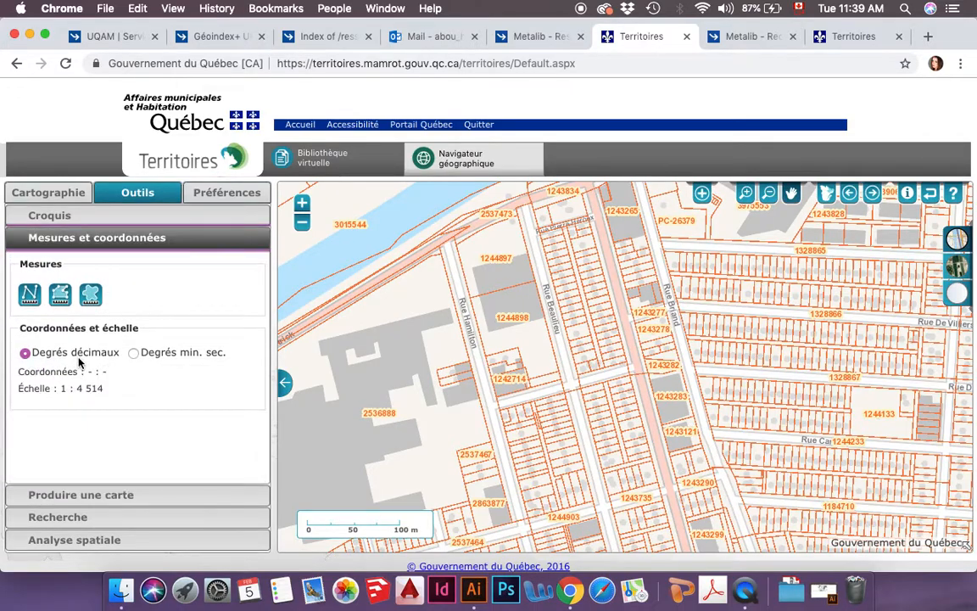
pyautogui.moveTo(19, 390); pyautogui.dragTo(112, 392)
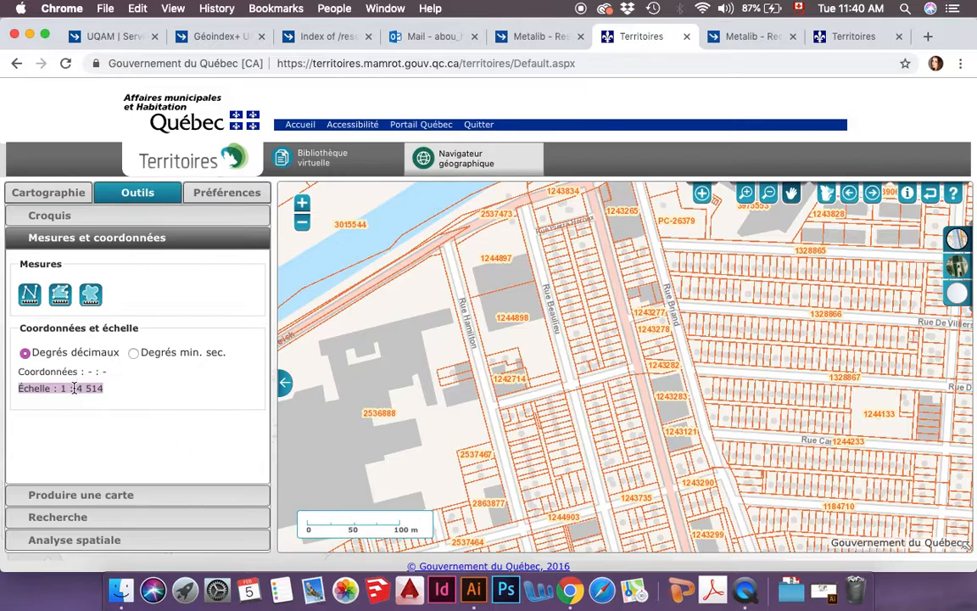
pyautogui.click(74, 388)
# - Review the map production options for PDF title, legend, paper format, orientation and PNG or JPG image export
pyautogui.click(90, 497)
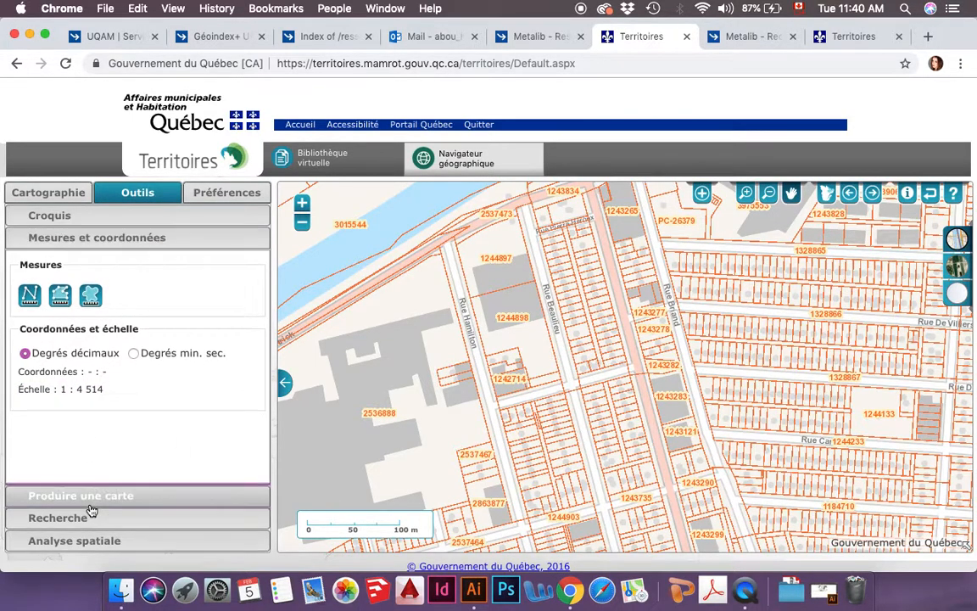
pyautogui.scroll(-1, 103, 339)
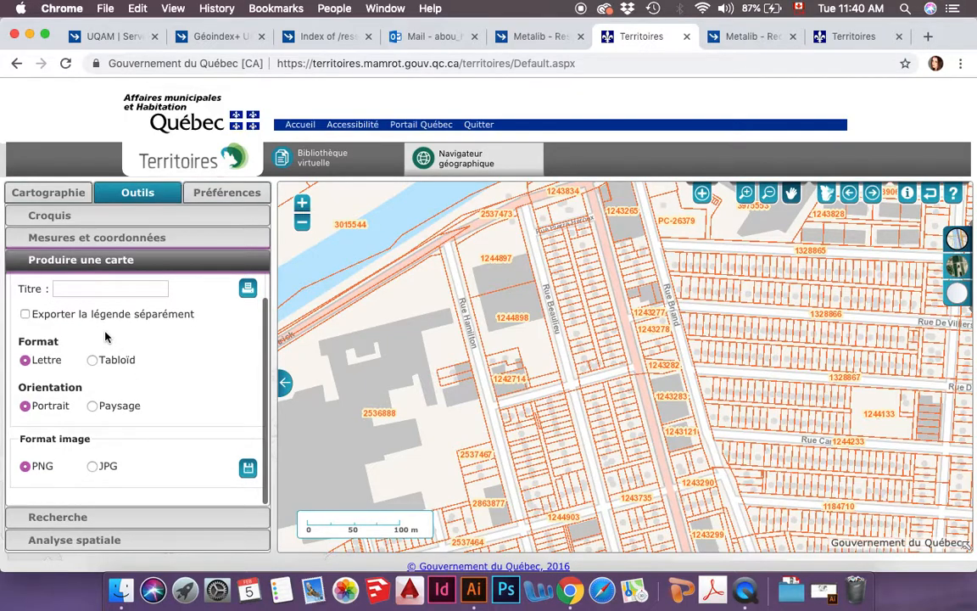
pyautogui.scroll(1, 100, 309)
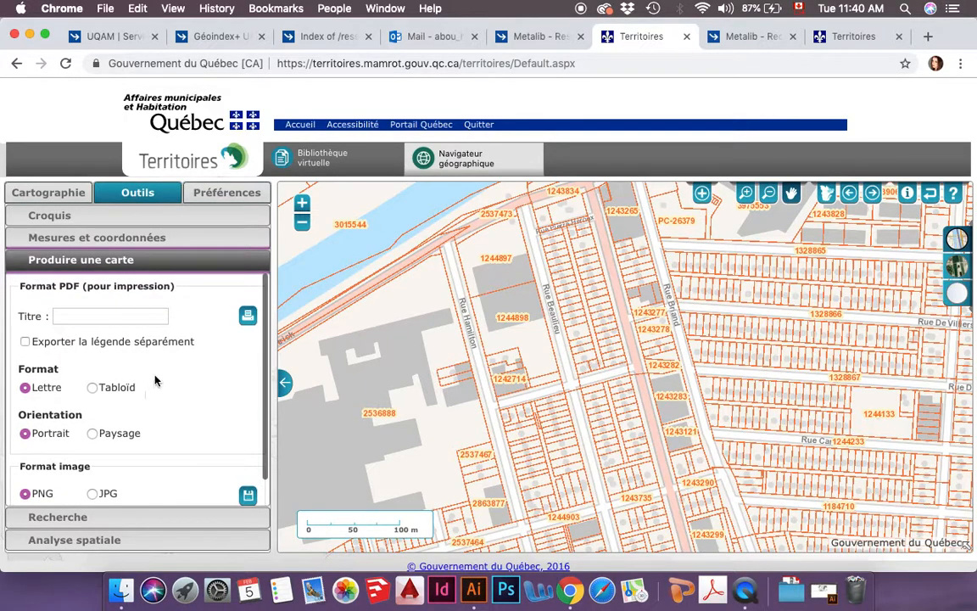
pyautogui.scroll(-1, 92, 390)
pyautogui.scroll(1, 95, 396)
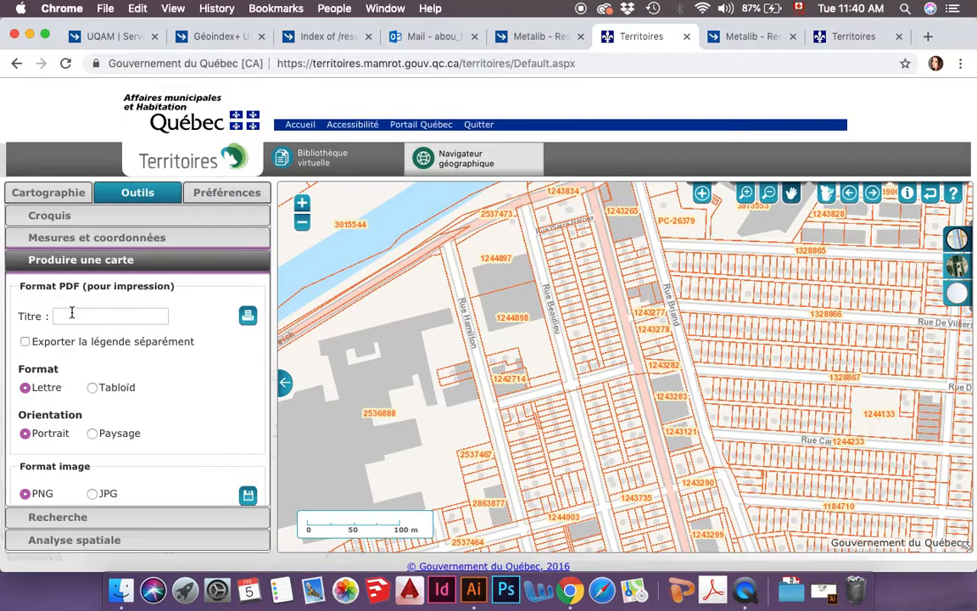
pyautogui.scroll(-1, 92, 437)
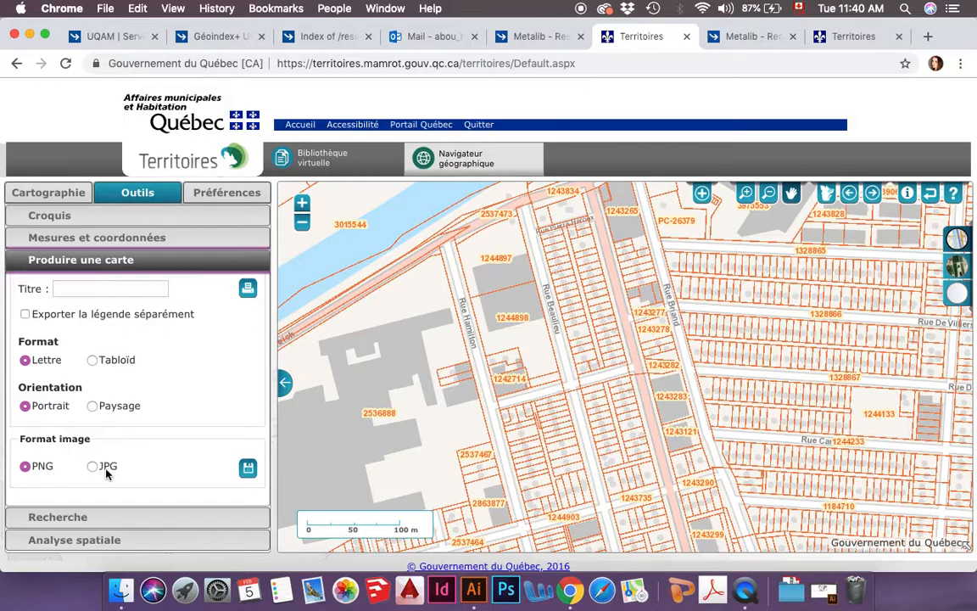
pyautogui.scroll(1, 142, 363)
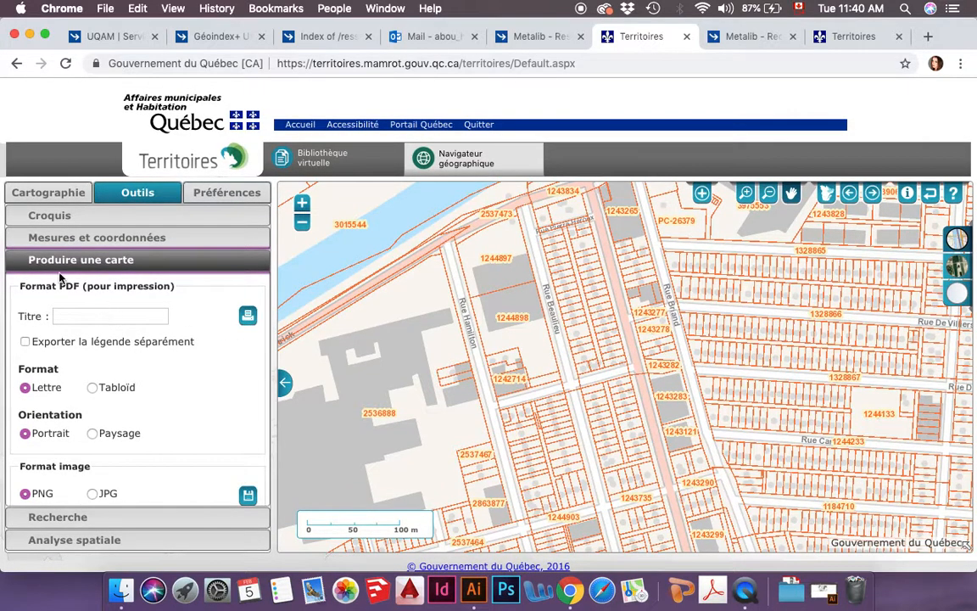
# - Generate an untitled PDF of the cadastre map in Lettre format and Portrait orientation, and inspect the page down to its legend
pyautogui.click(247, 317)
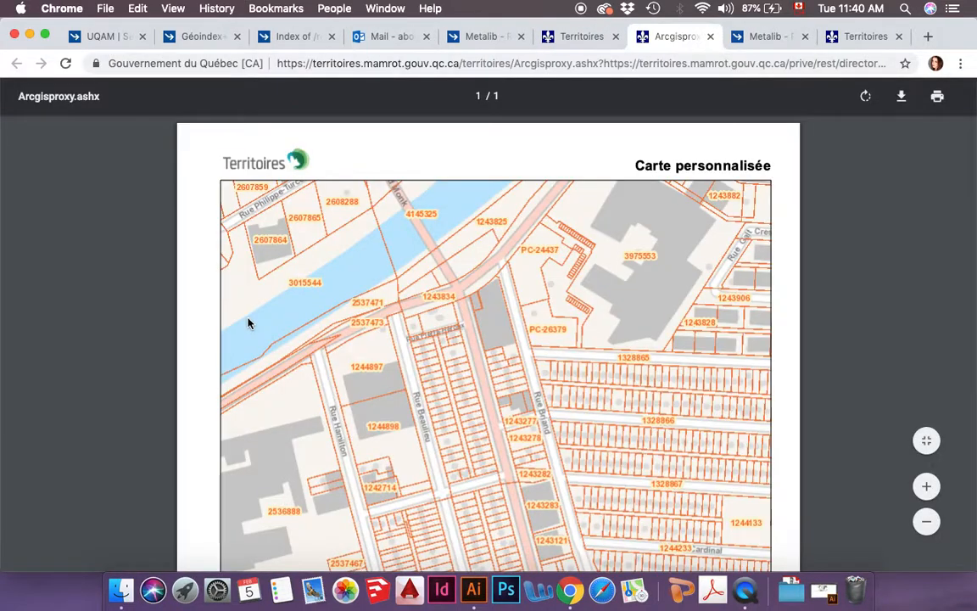
pyautogui.scroll(-7, 320, 390)
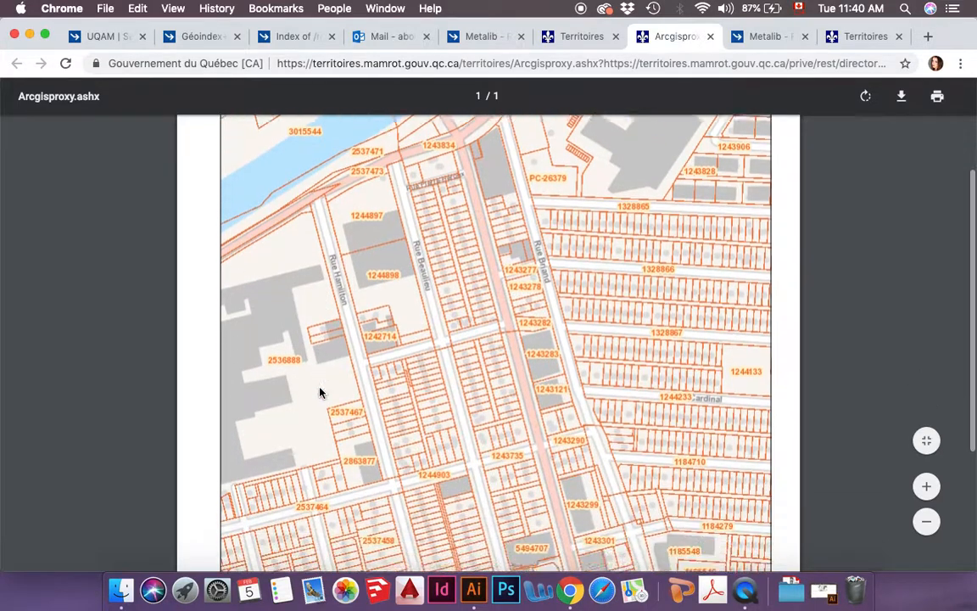
pyautogui.scroll(-1, 321, 392)
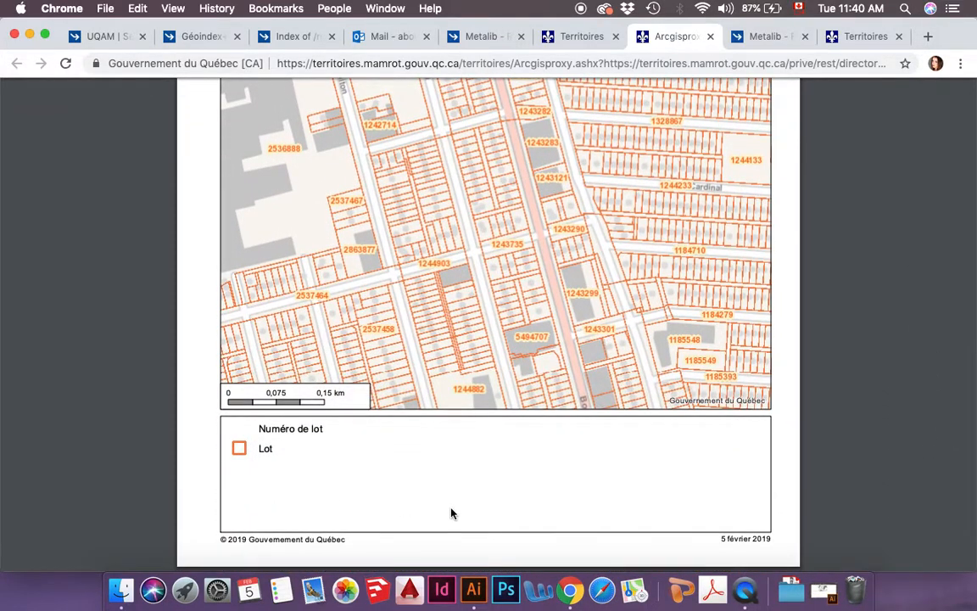
# - Look over the generated PDF page between its title and the scale bar and legend
pyautogui.scroll(8, 363, 368)
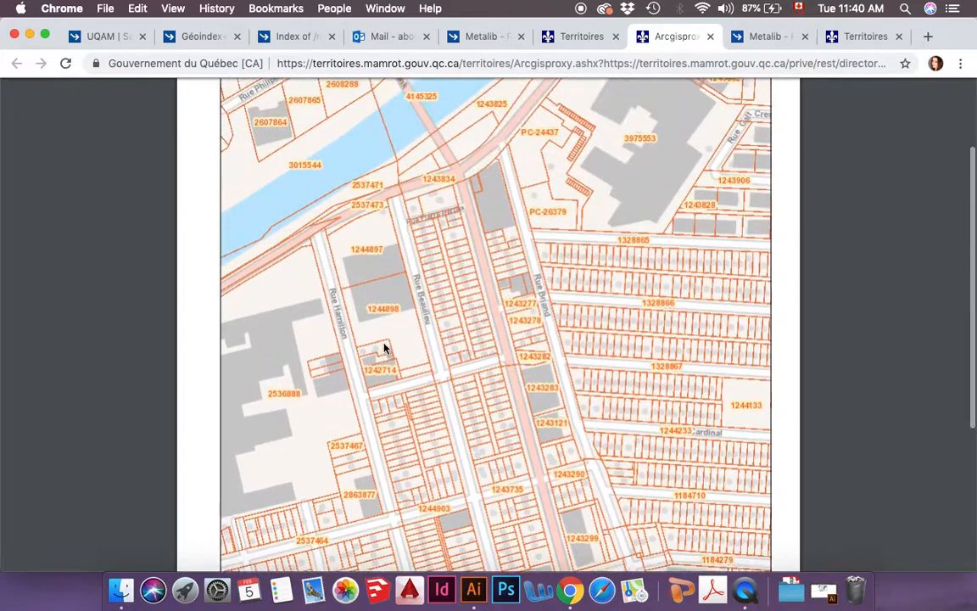
pyautogui.scroll(-8, 644, 268)
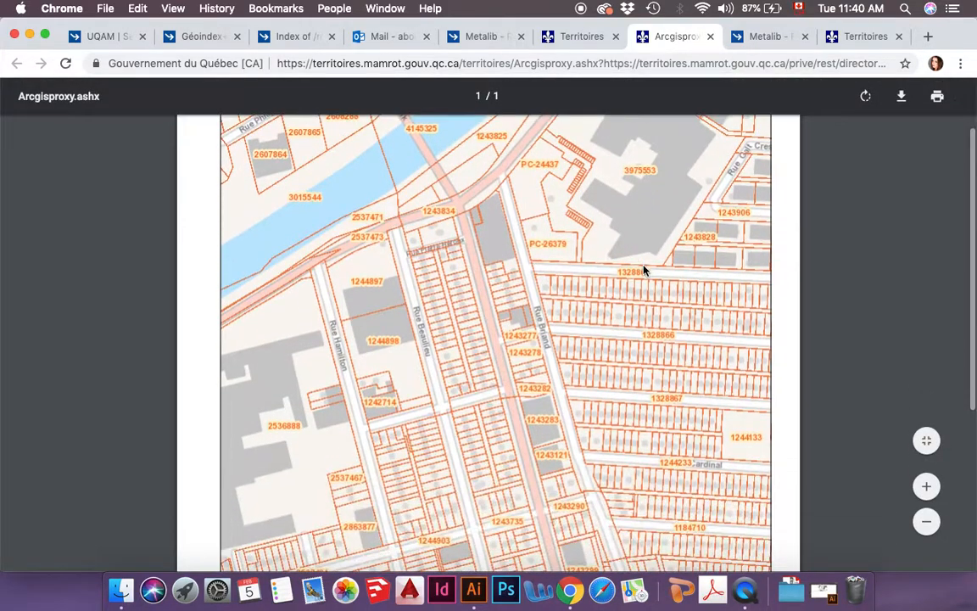
pyautogui.scroll(-1, 643, 269)
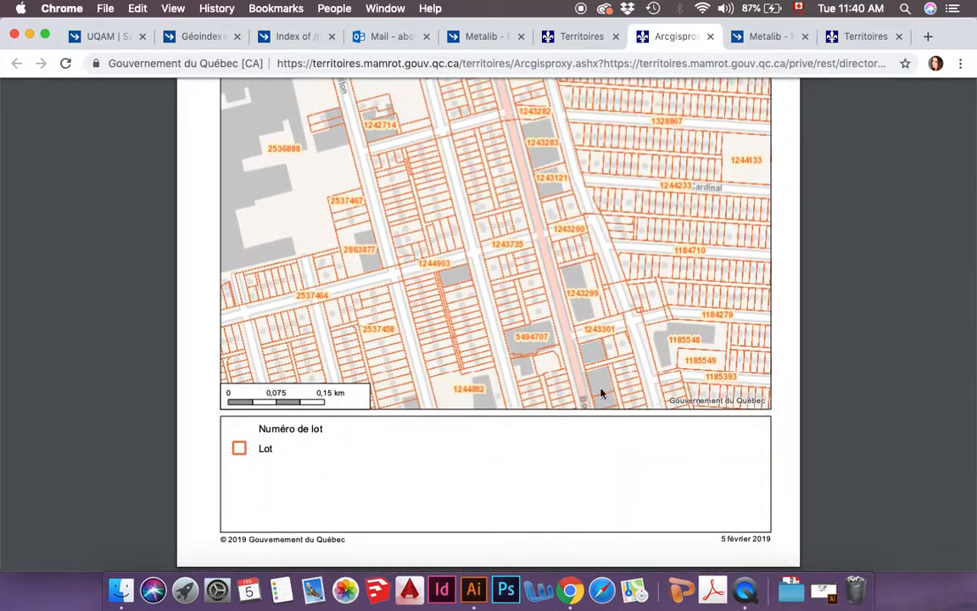
pyautogui.scroll(9, 581, 240)
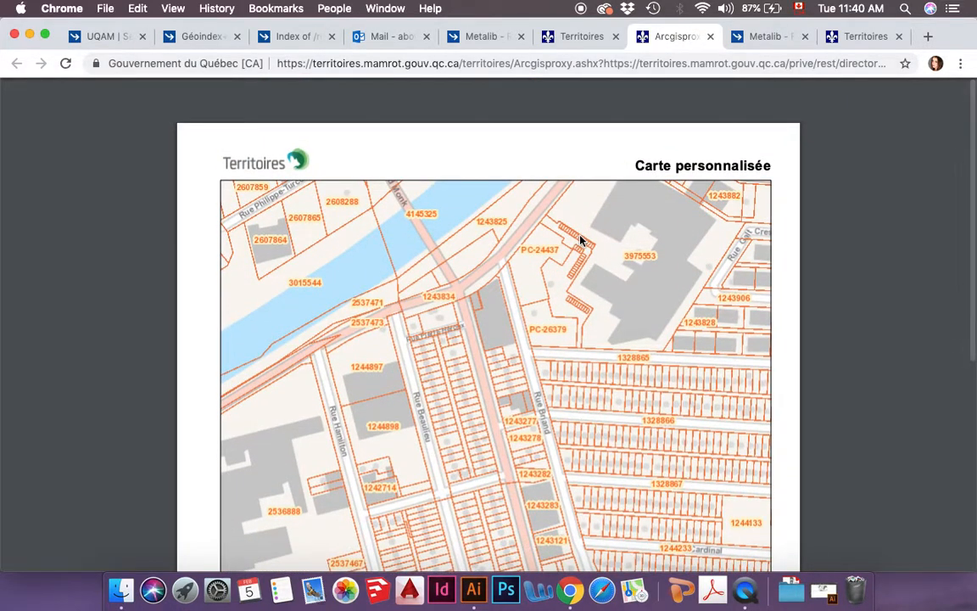
# - Return to the Territoires geographic browser and check the document status below the PDF and image export options
pyautogui.click(577, 37)
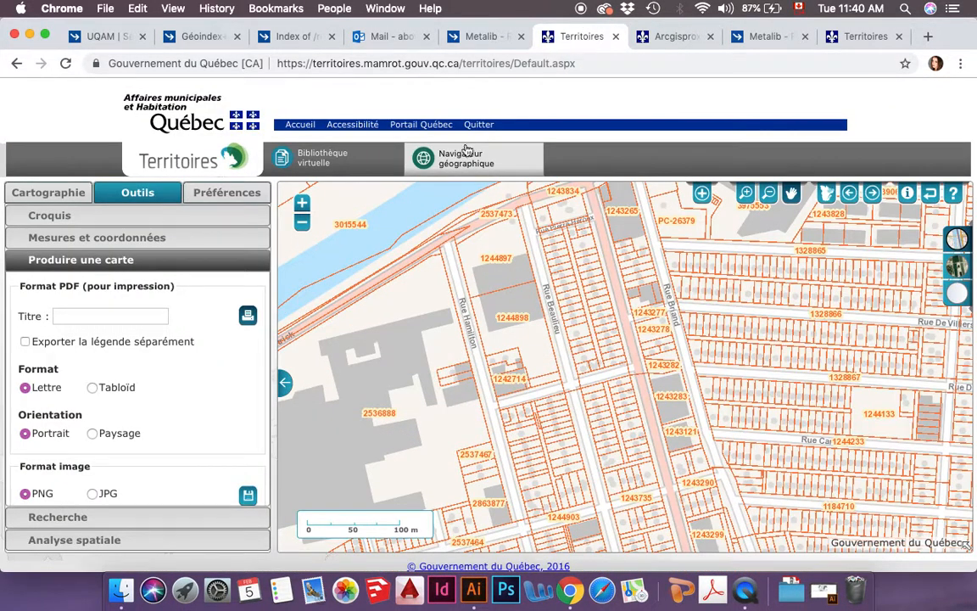
pyautogui.scroll(-1, 180, 415)
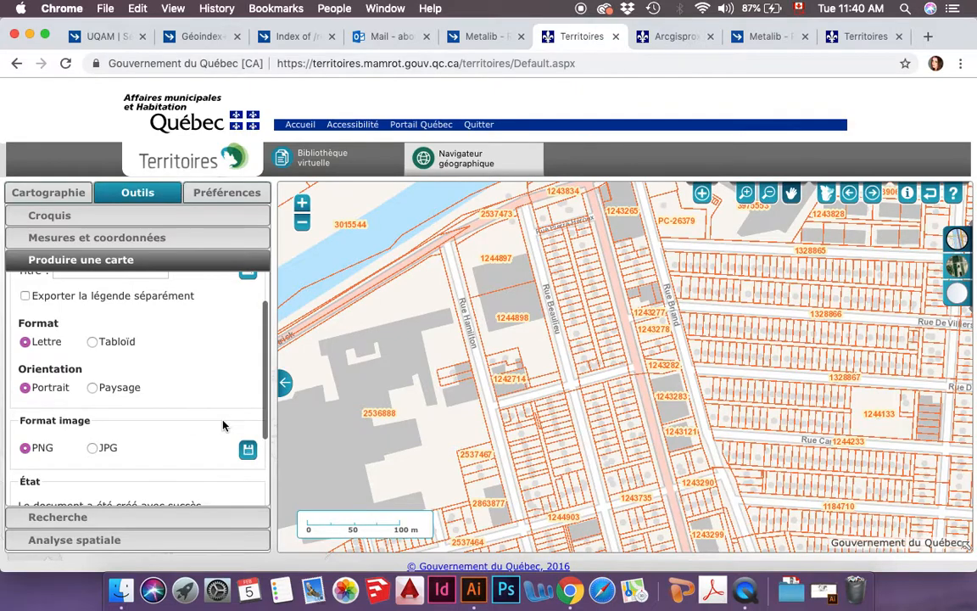
pyautogui.scroll(-2, 223, 424)
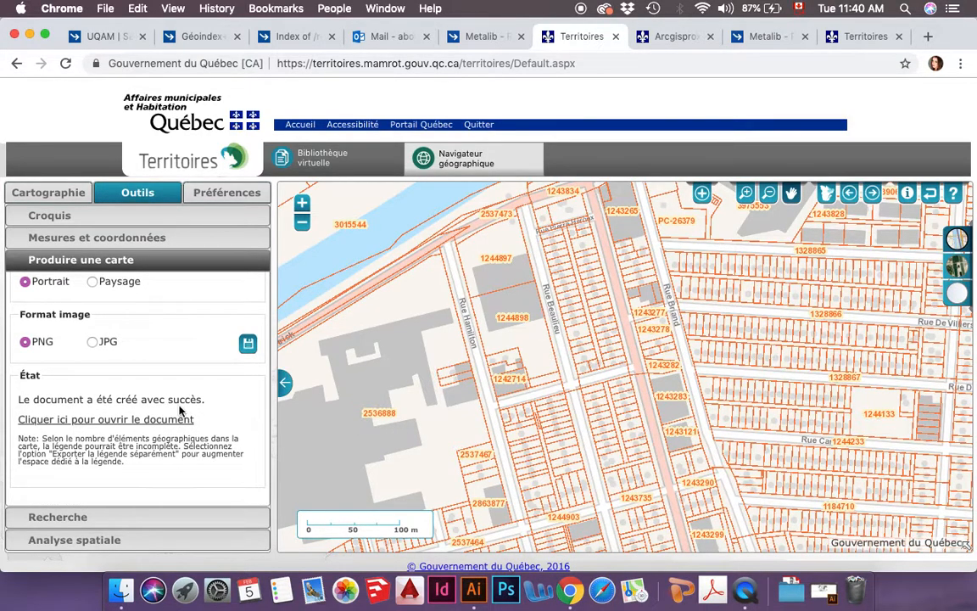
pyautogui.scroll(3, 201, 427)
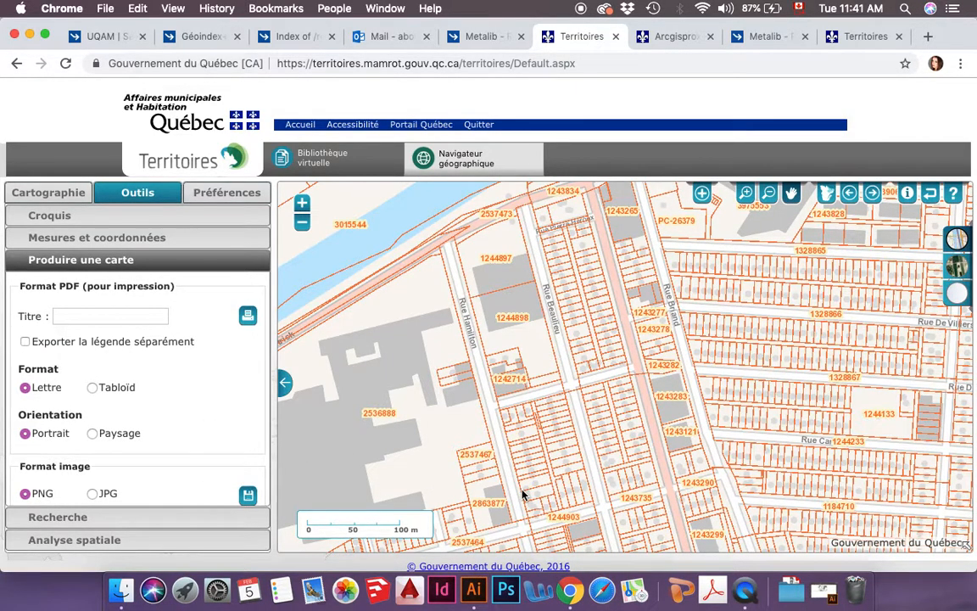
# - Switch to Illustrator and examine Arcgisproxy (1).pdf down to its scale bar and legend, selecting the map's clip group
pyautogui.click(475, 592)
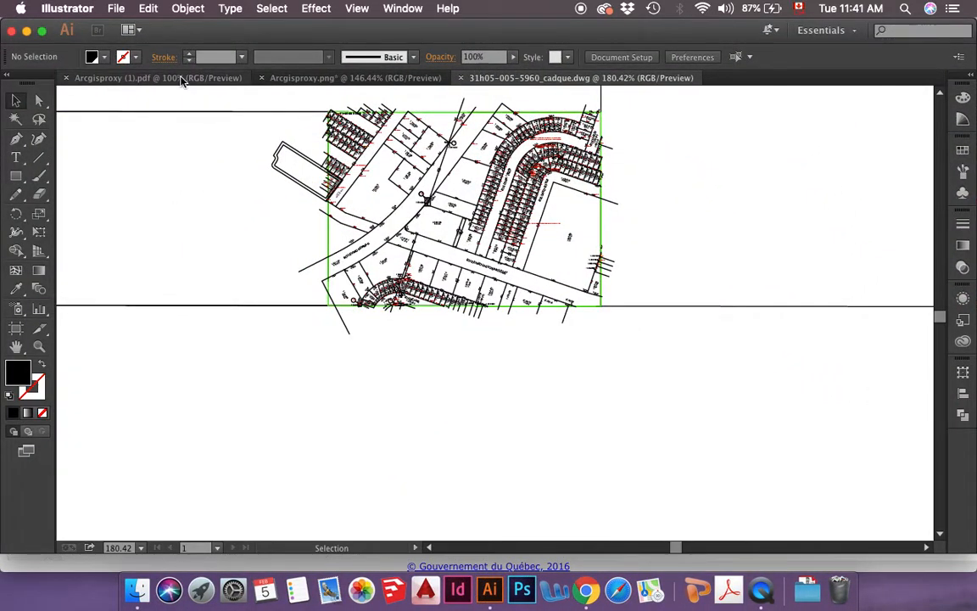
pyautogui.click(181, 79)
pyautogui.scroll(3, 427, 263)
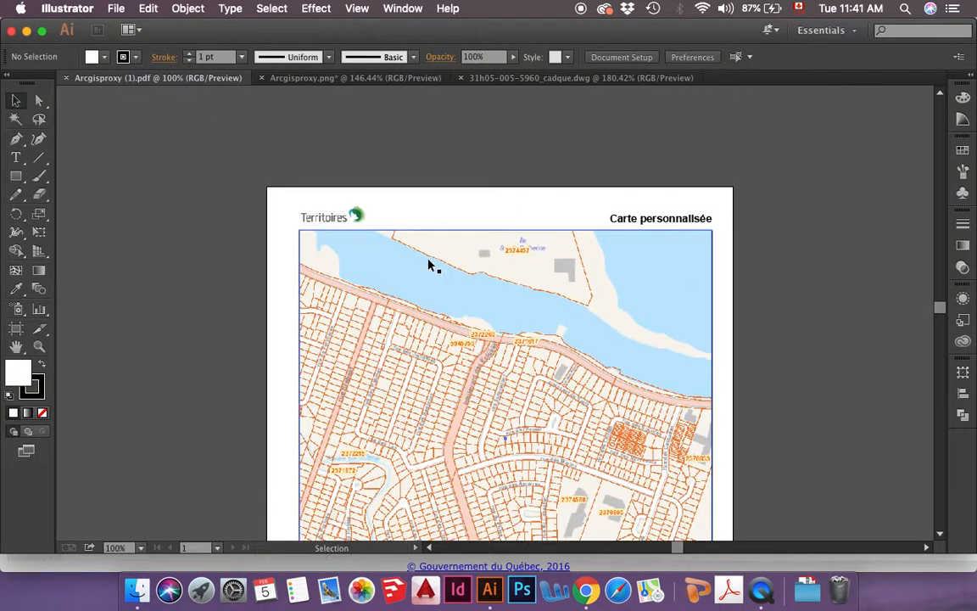
pyautogui.scroll(-3, 429, 266)
pyautogui.scroll(-2, 427, 263)
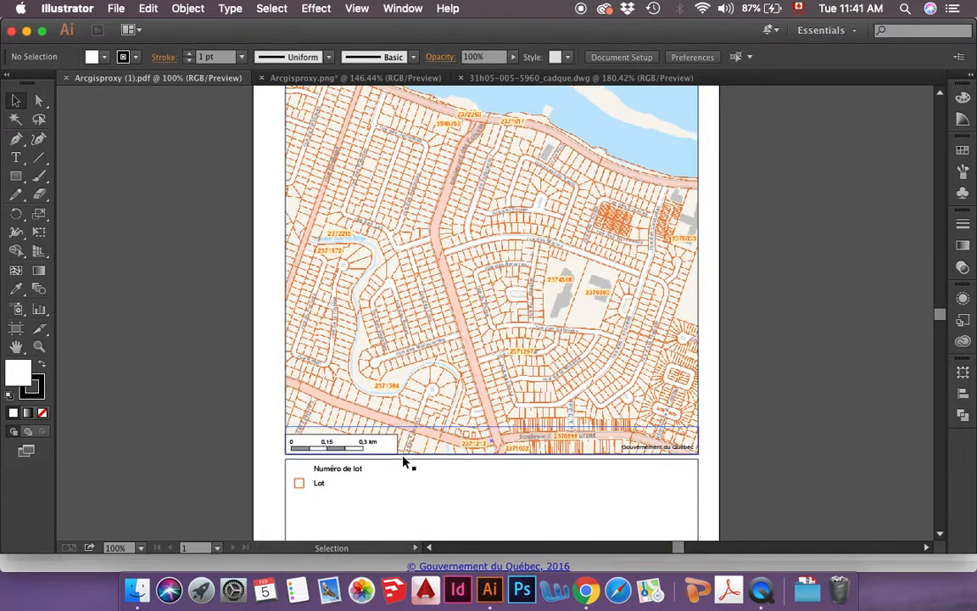
pyautogui.scroll(-1, 339, 473)
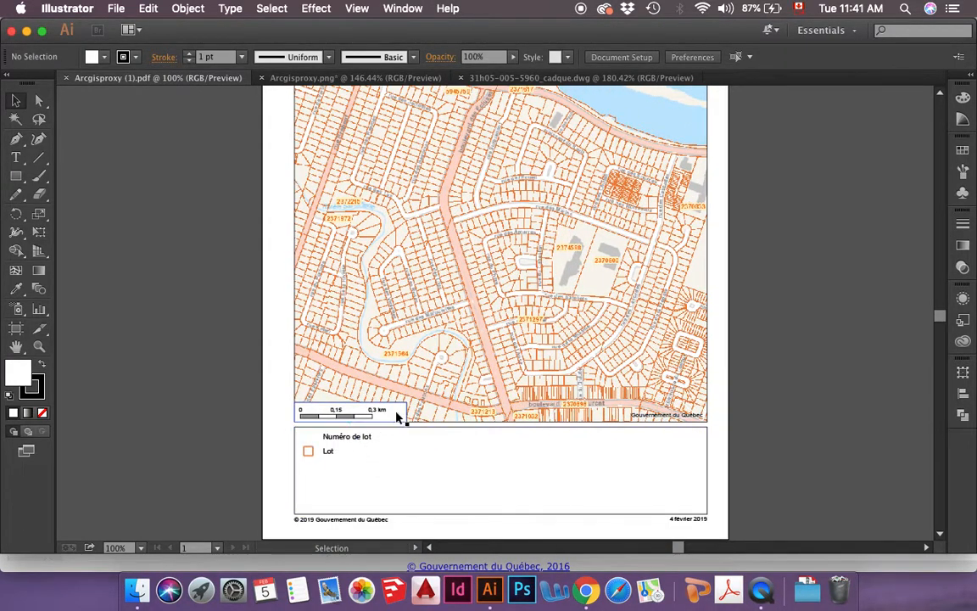
pyautogui.scroll(1, 441, 305)
pyautogui.hscroll(1, 441, 305)
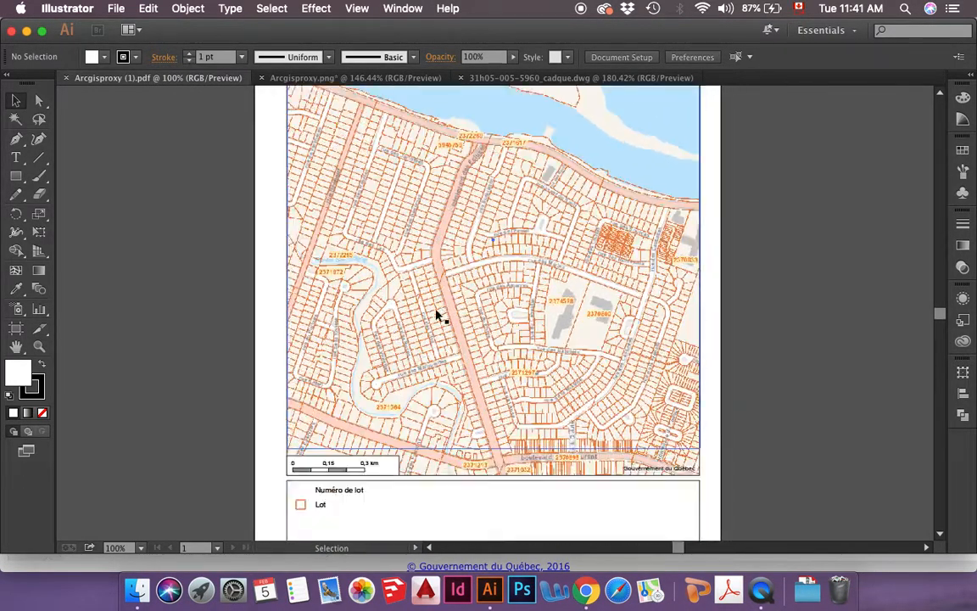
pyautogui.scroll(2, 418, 343)
pyautogui.click(465, 325)
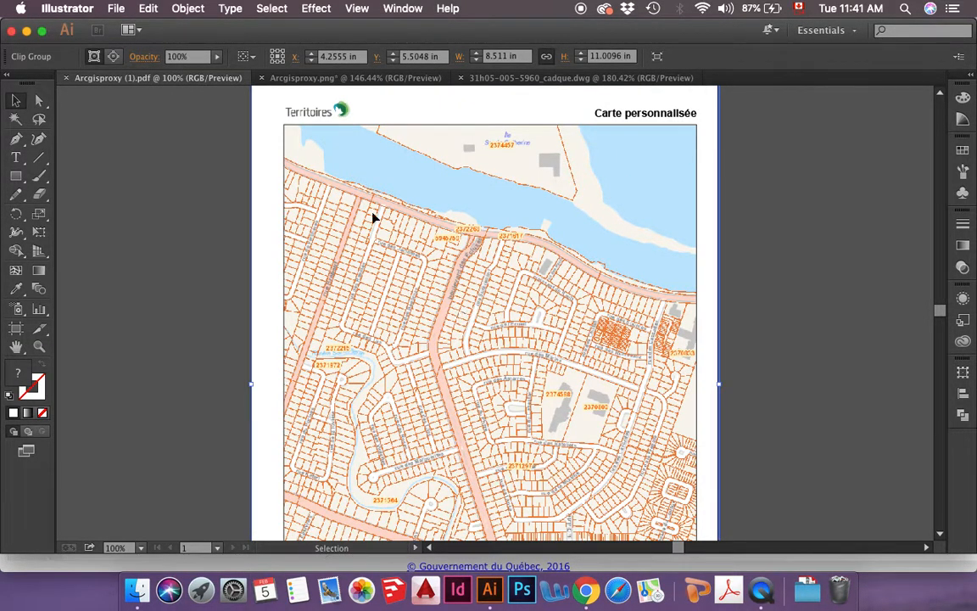
# - Bring up the Arcgisproxy.png document and look over the exported cadastre image
pyautogui.click(327, 77)
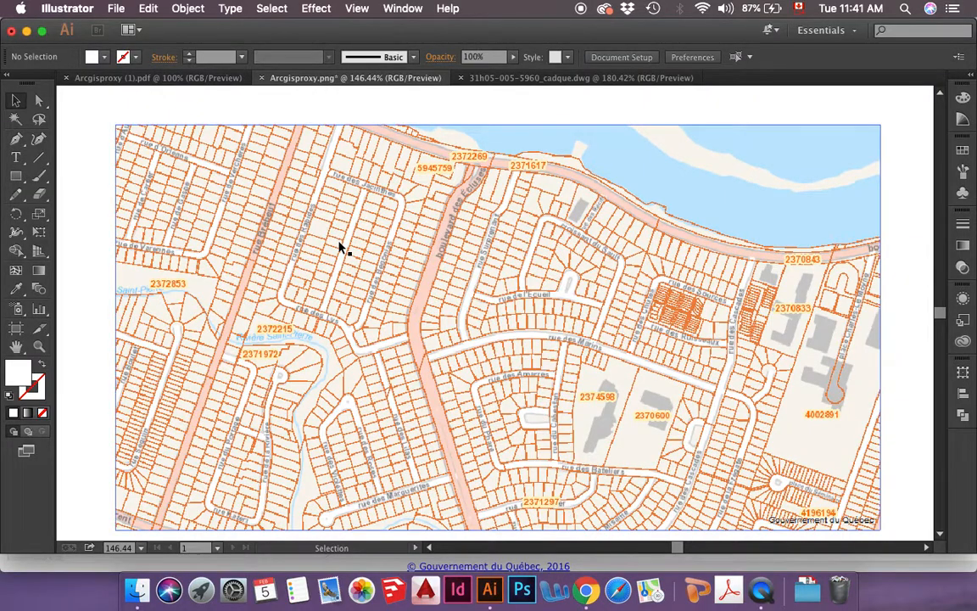
pyautogui.scroll(-2, 339, 246)
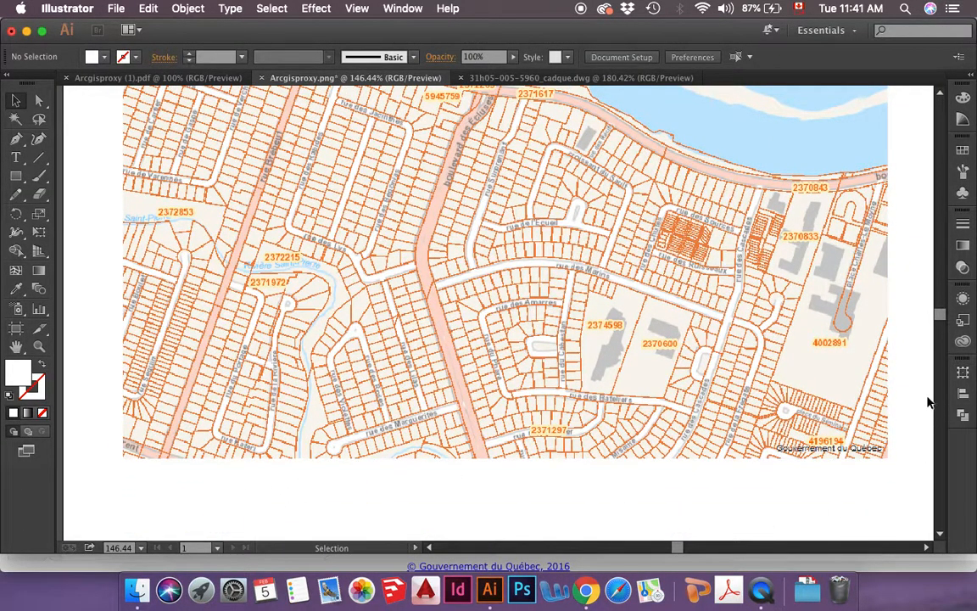
pyautogui.scroll(2, 619, 308)
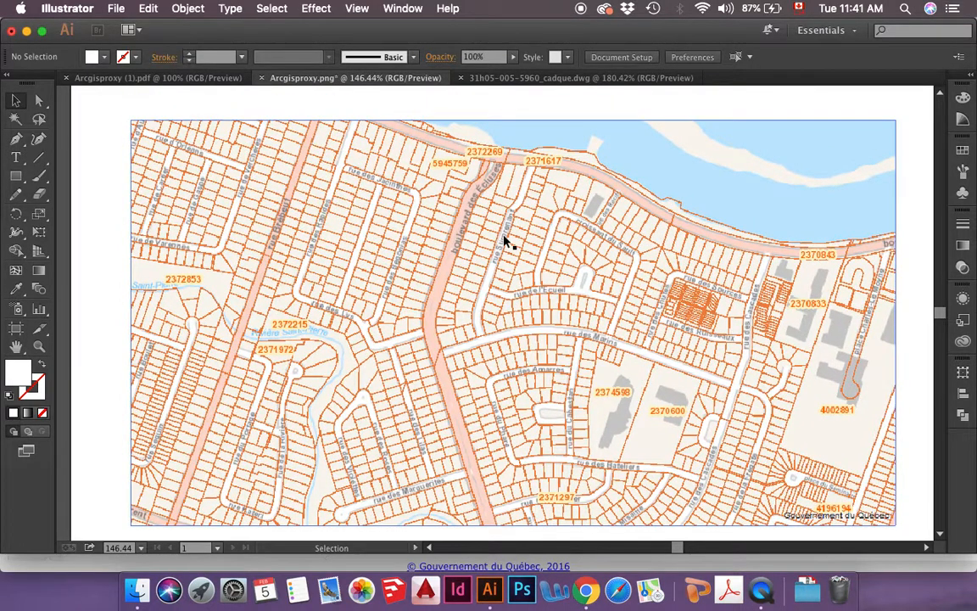
pyautogui.hscroll(2, 507, 242)
pyautogui.scroll(-1, 506, 242)
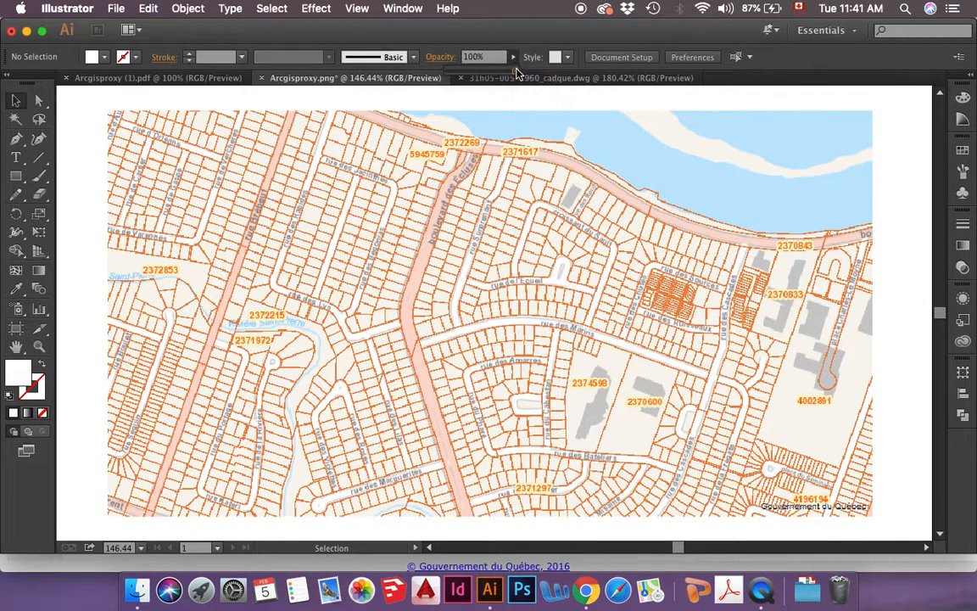
# - Select the Arcgisproxy.png map image and lower its opacity to 38%
pyautogui.moveTo(517, 75); pyautogui.dragTo(477, 75)
pyautogui.click(444, 127)
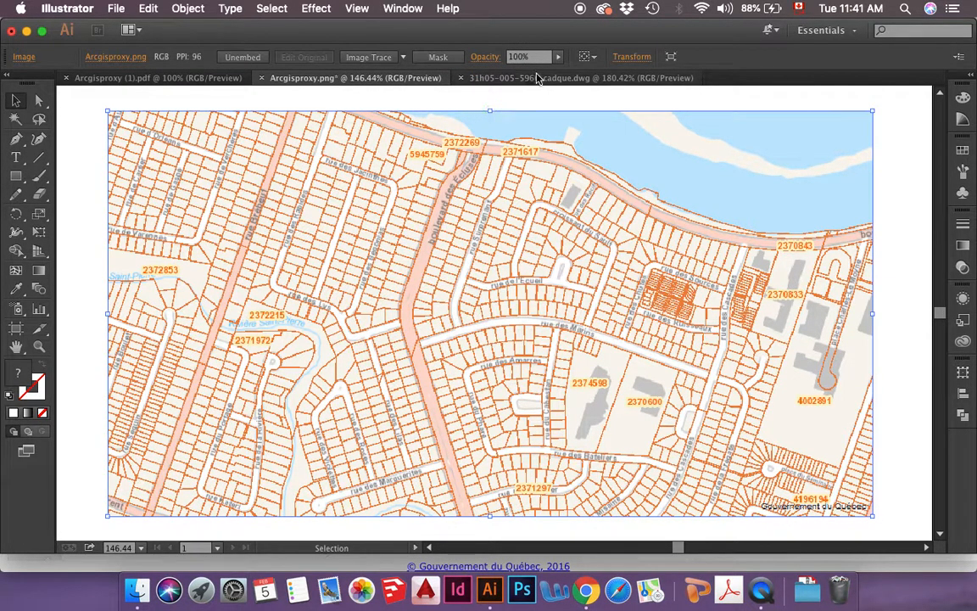
pyautogui.click(558, 58)
pyautogui.moveTo(560, 73); pyautogui.dragTo(518, 75)
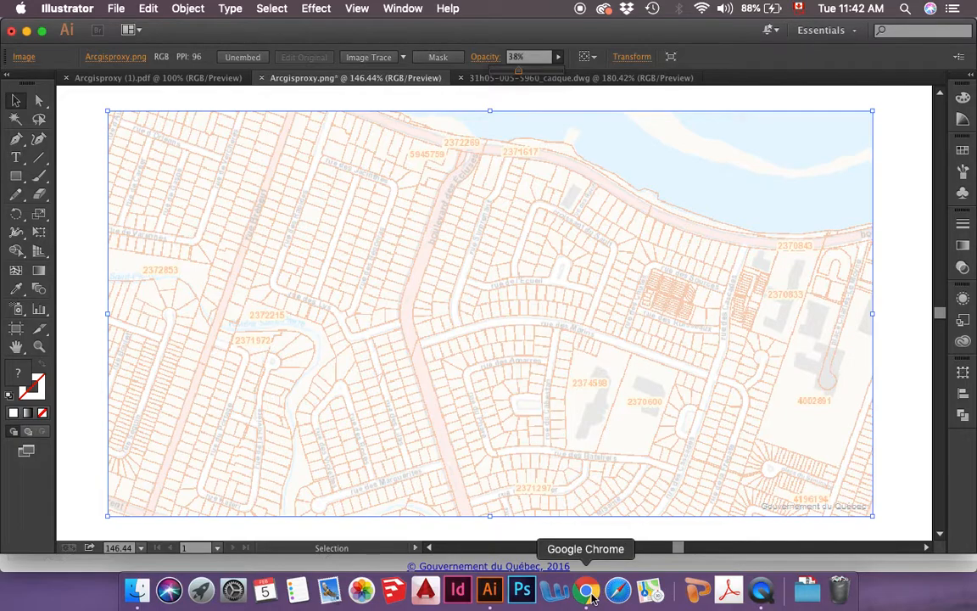
# - Switch to Chrome and browse the complementary map data list in Territoires from Cadastre to Historique des limites municipales
pyautogui.click(585, 589)
pyautogui.click(72, 191)
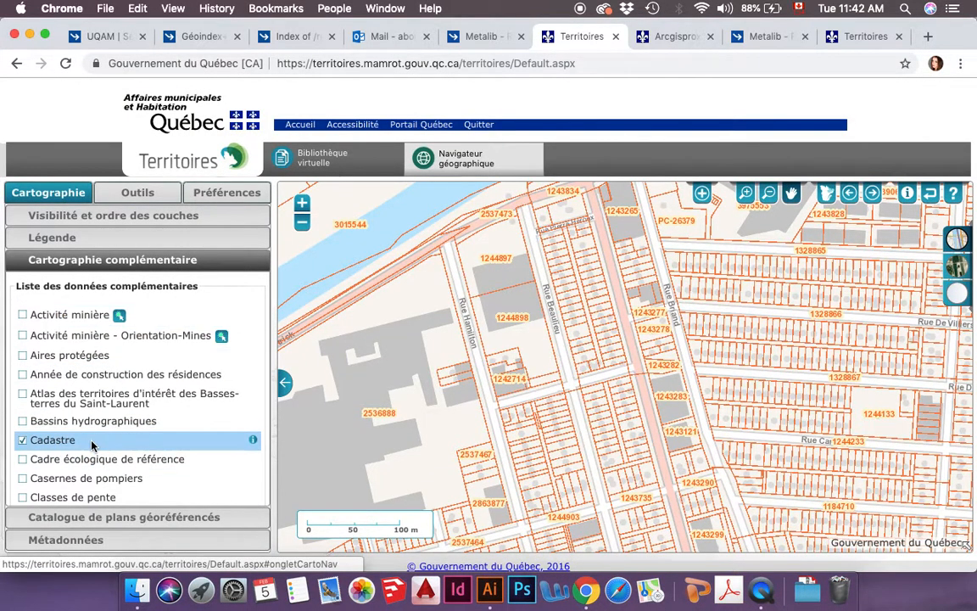
pyautogui.scroll(-5, 95, 451)
pyautogui.scroll(-3, 94, 447)
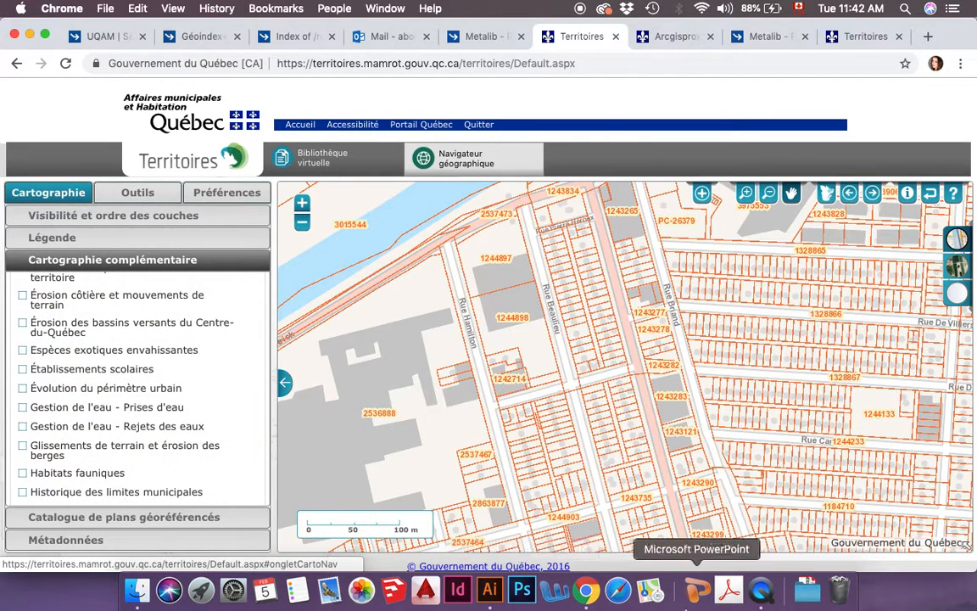
# - Switch back to Illustrator and restore the map image's opacity to 100%
pyautogui.click(489, 591)
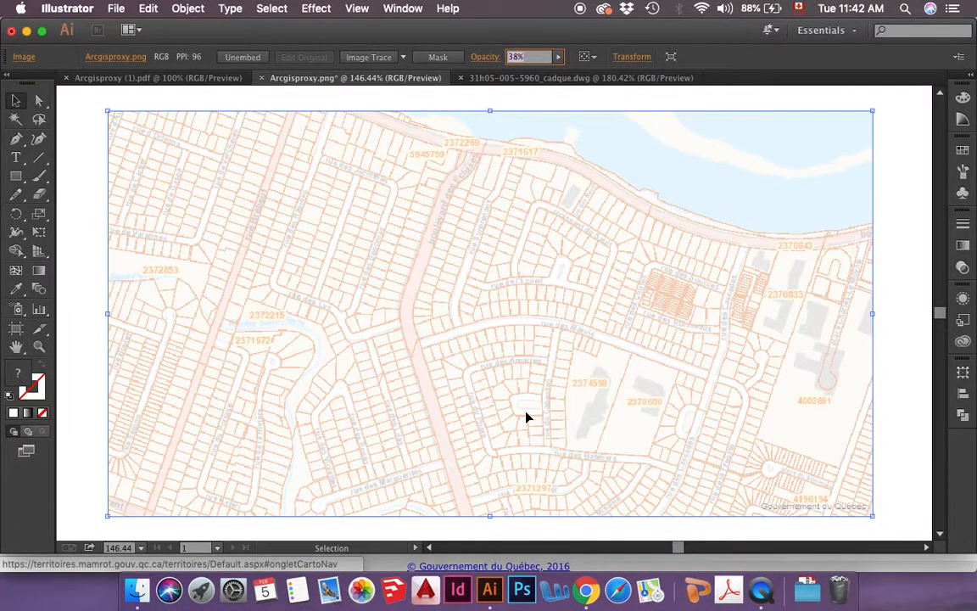
pyautogui.click(262, 239)
pyautogui.click(101, 230)
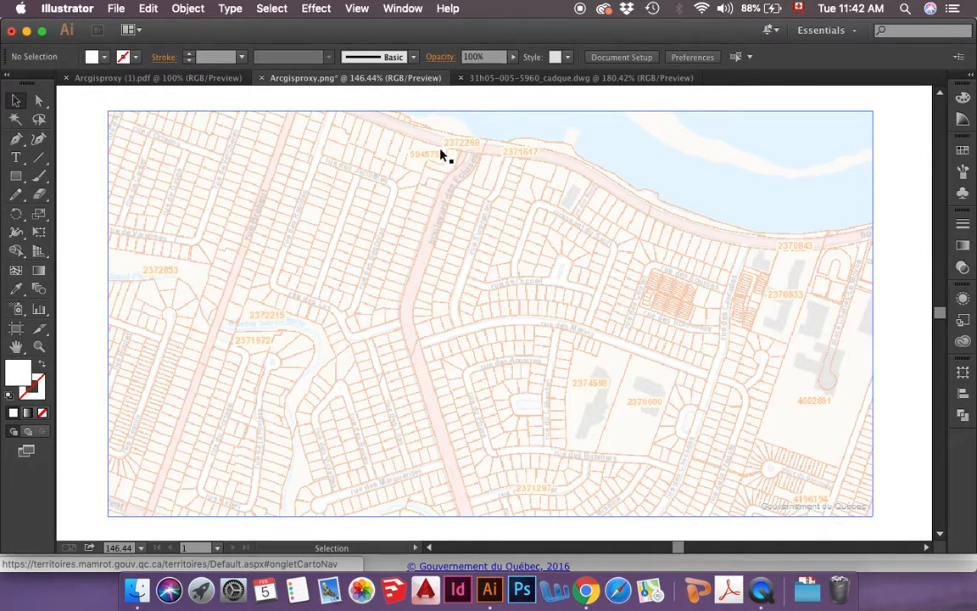
pyautogui.click(462, 184)
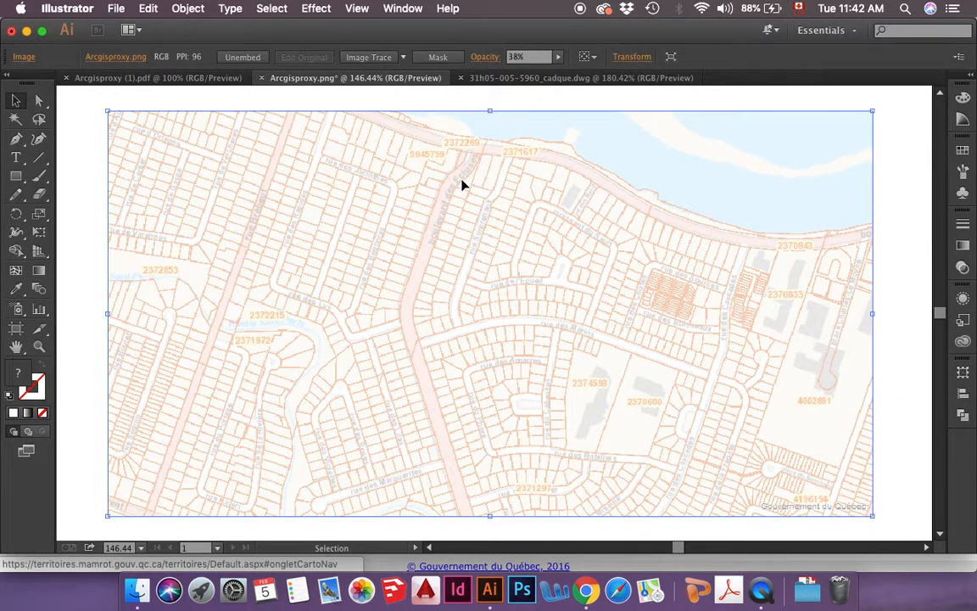
pyautogui.click(558, 58)
pyautogui.moveTo(520, 72); pyautogui.dragTo(600, 76)
# - Inspect the lot lines and street names of the PNG map up close and as a whole
pyautogui.scroll(5, 479, 303)
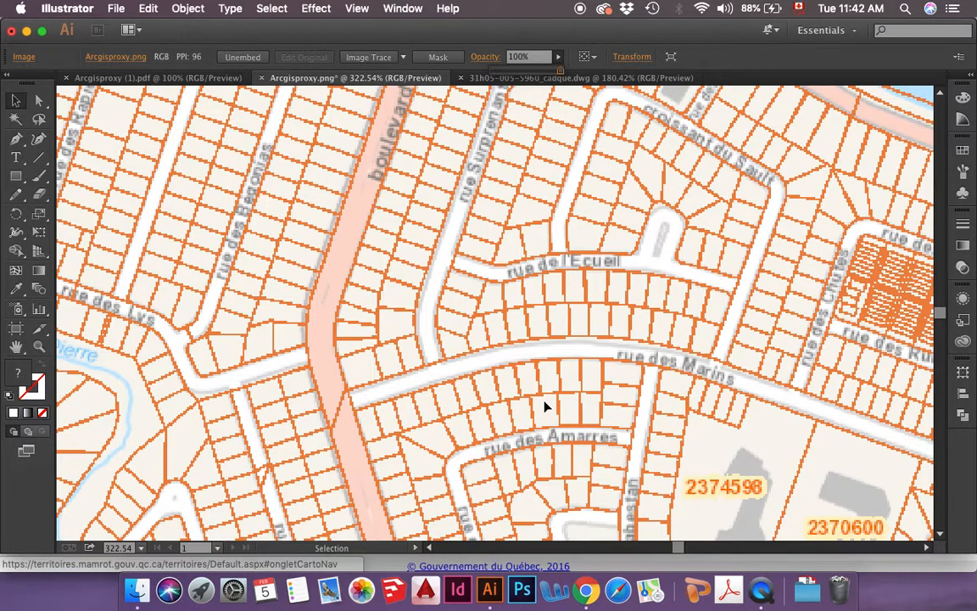
pyautogui.scroll(-6, 545, 407)
pyautogui.scroll(-1, 546, 405)
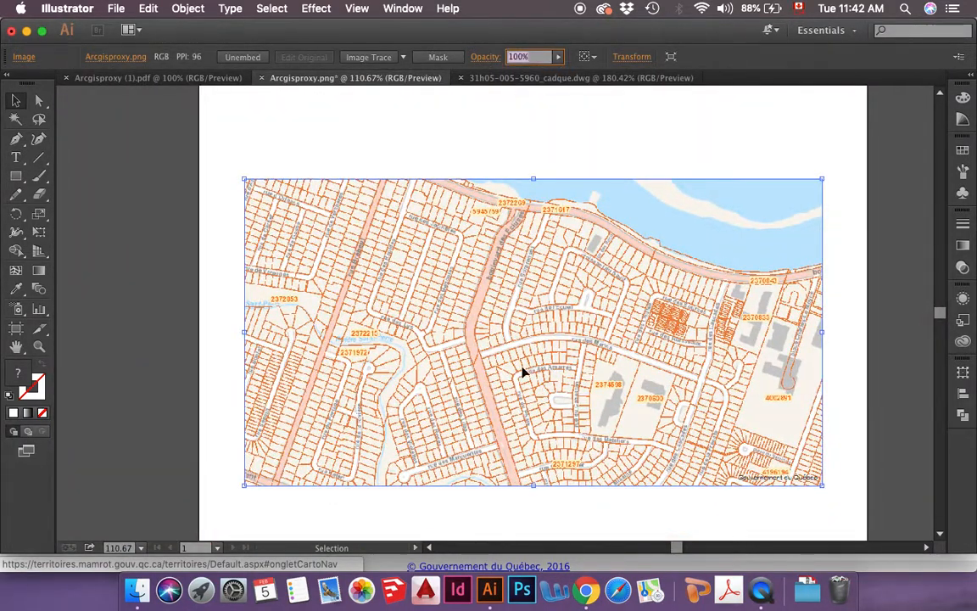
pyautogui.scroll(4, 523, 371)
pyautogui.scroll(2, 464, 406)
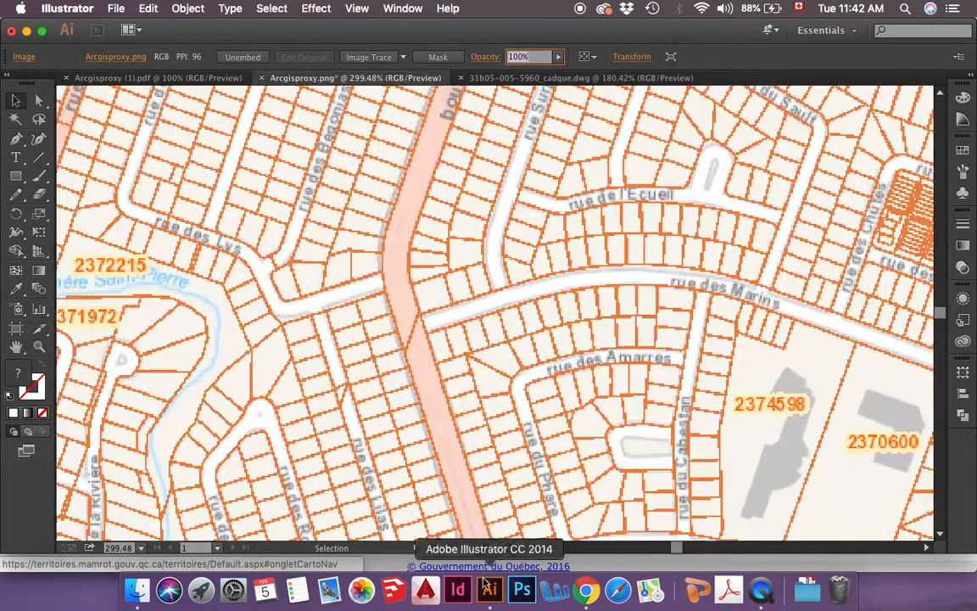
# - Switch to Chrome and examine the individual lot numbers on the Territoires cadastre map at two closer scales
pyautogui.click(585, 590)
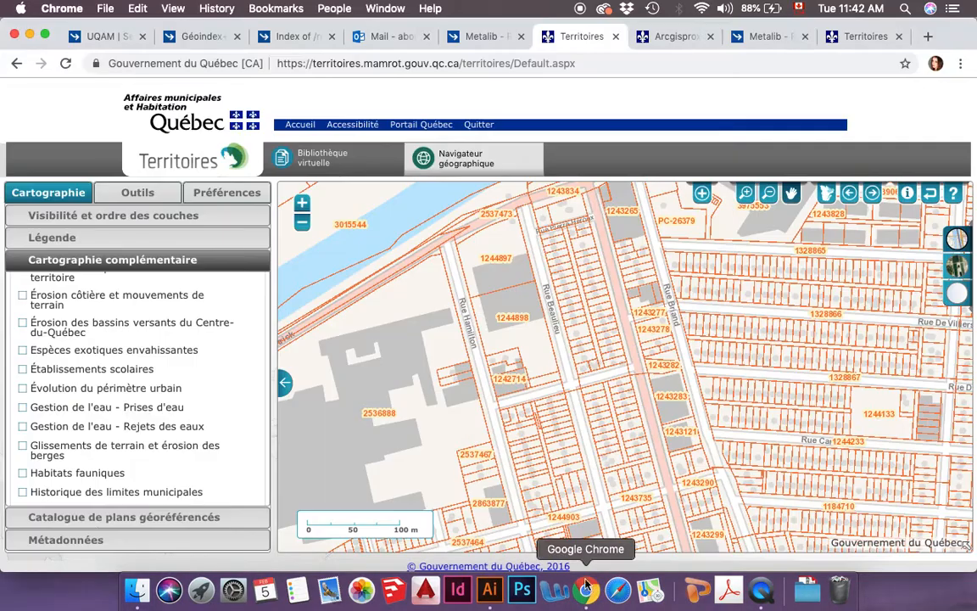
pyautogui.click(301, 204)
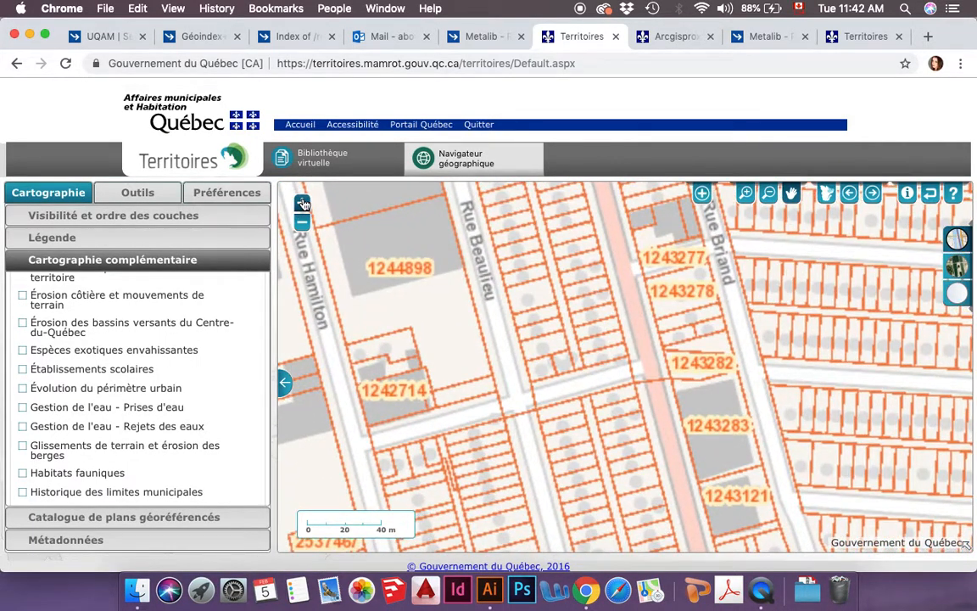
pyautogui.click(302, 205)
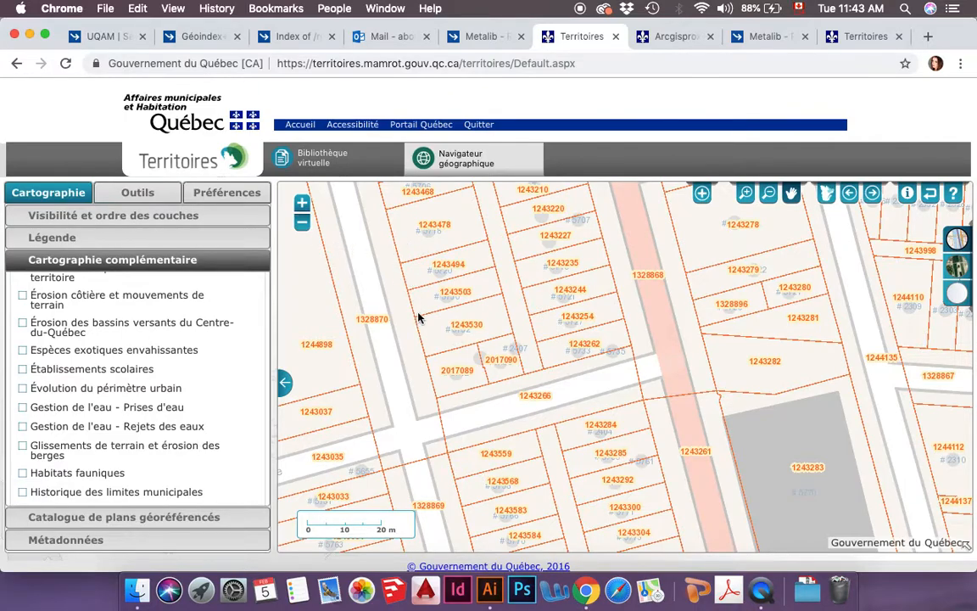
pyautogui.click(303, 226)
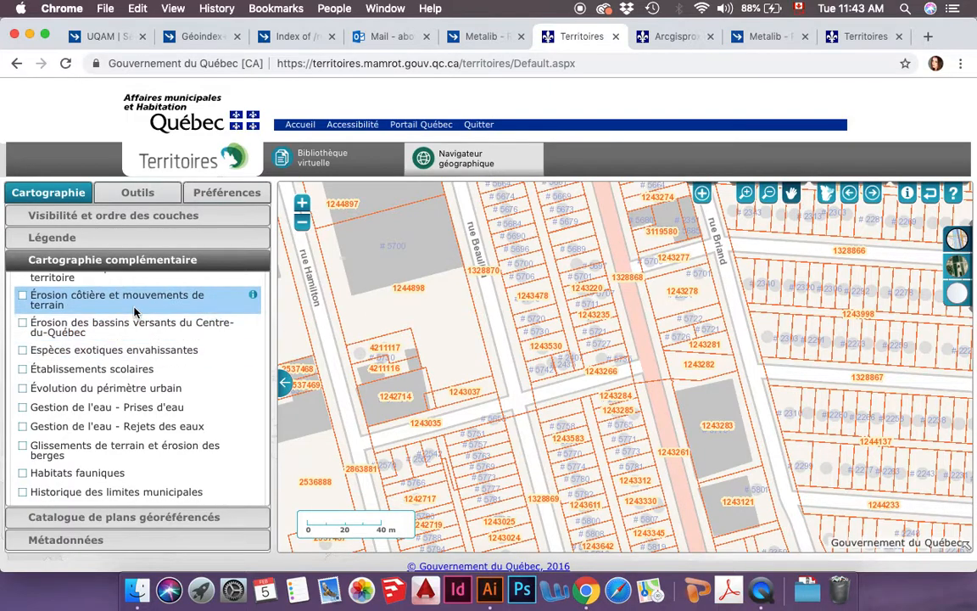
# - Open the metadata of the Cadastre layer and read through its producer, version, description and copyright
pyautogui.scroll(8, 134, 314)
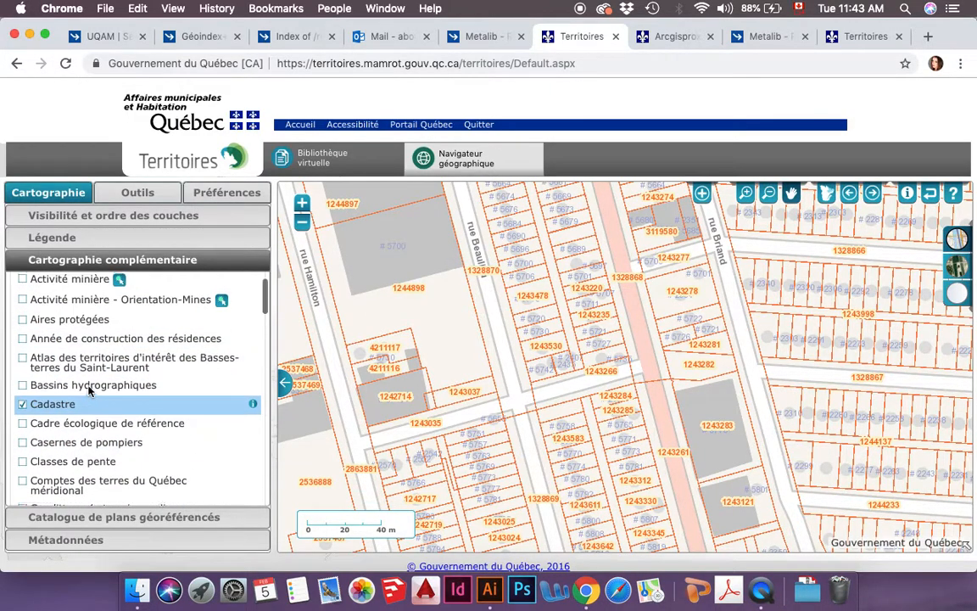
pyautogui.click(252, 403)
pyautogui.scroll(-10, 251, 408)
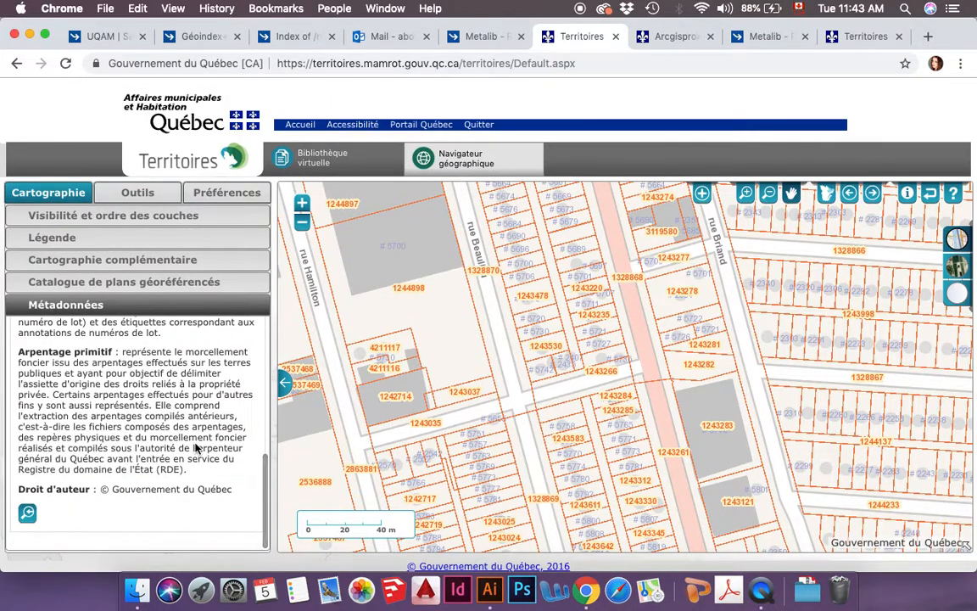
pyautogui.scroll(10, 195, 436)
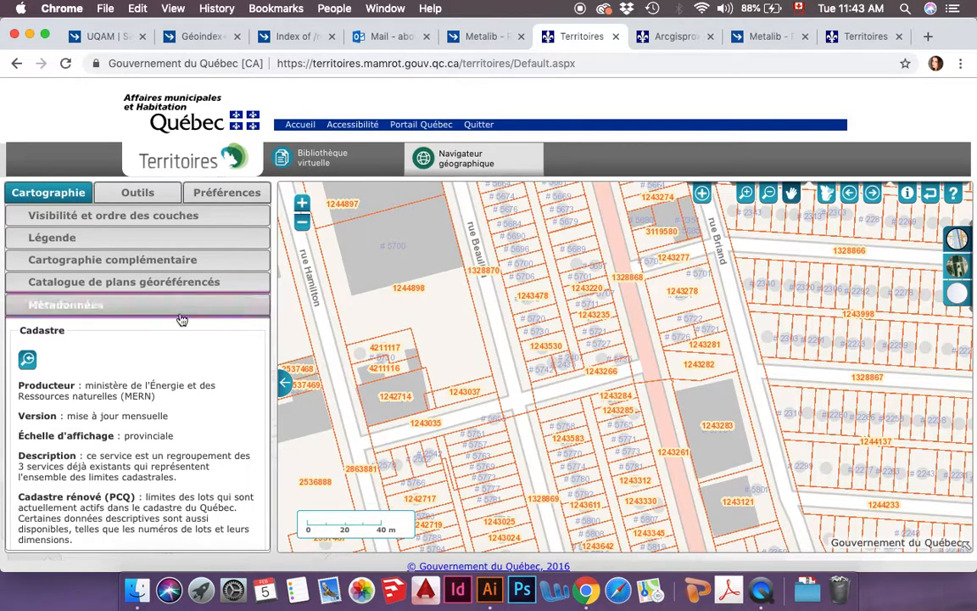
# - Change the background of the Territoires cadastre map from the street map to aerial imagery
pyautogui.click(957, 239)
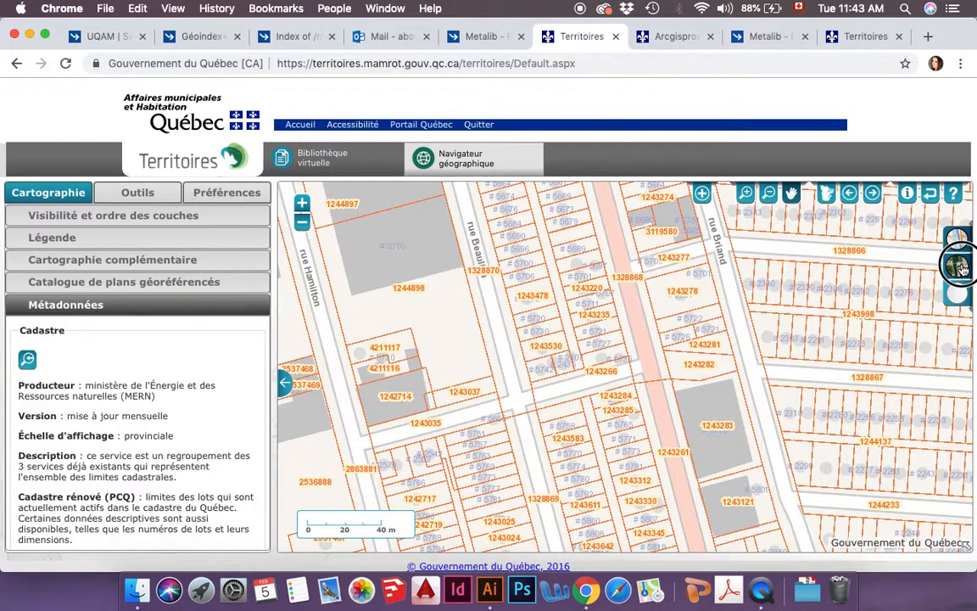
pyautogui.click(957, 239)
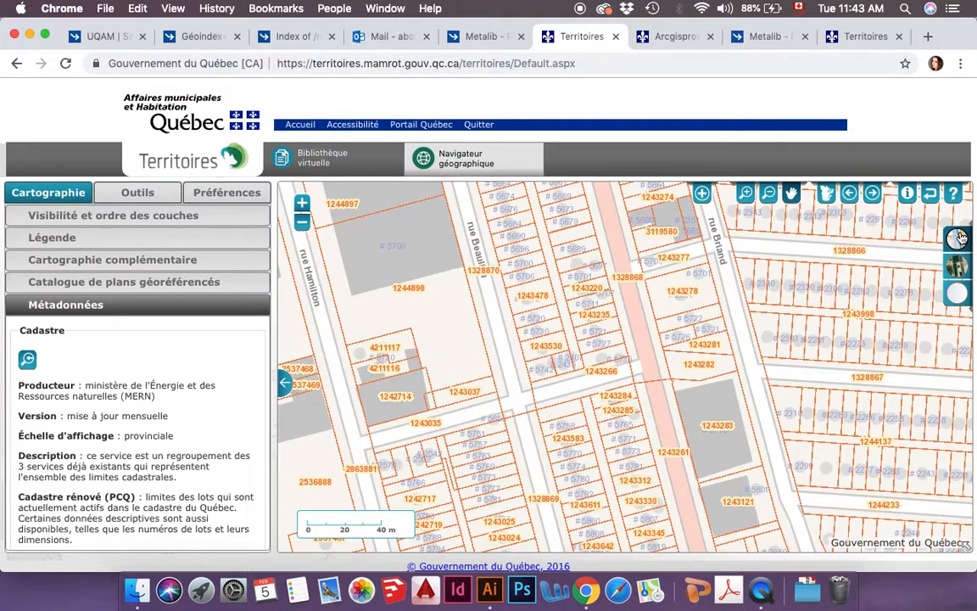
pyautogui.click(957, 294)
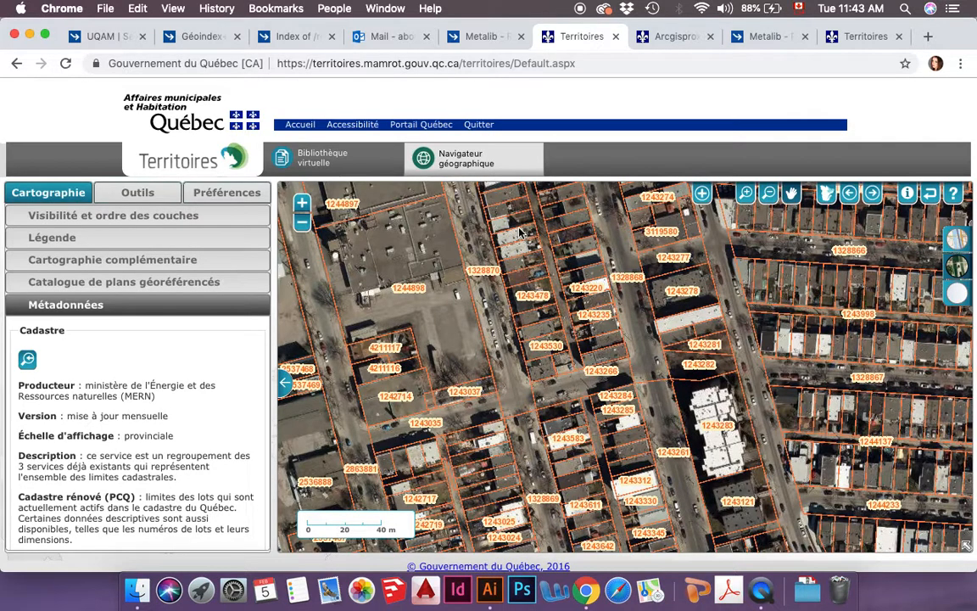
# - Return to Géoindex+, search for "cadastres" and apply the suggested subject Cadastre
pyautogui.click(103, 37)
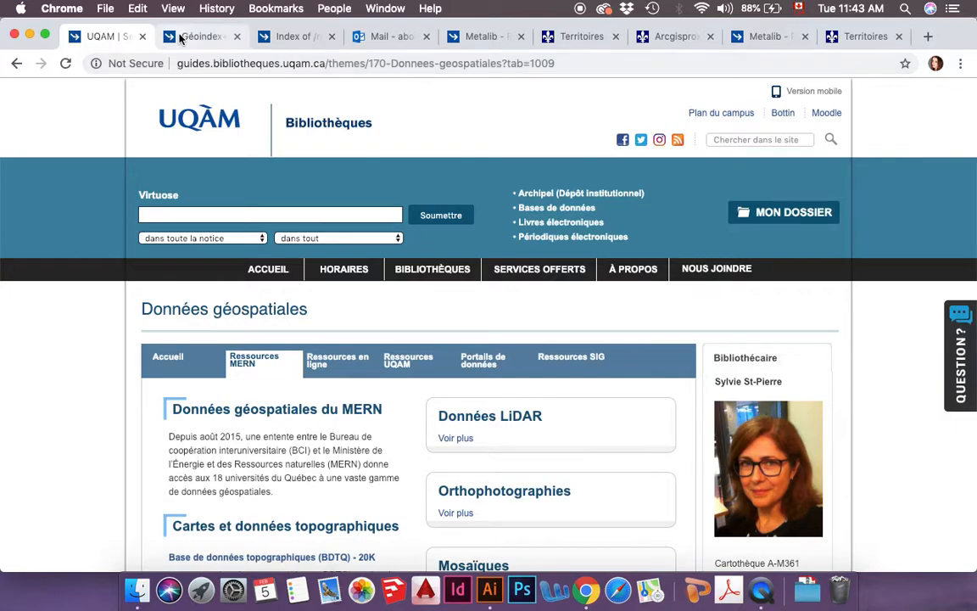
pyautogui.click(180, 38)
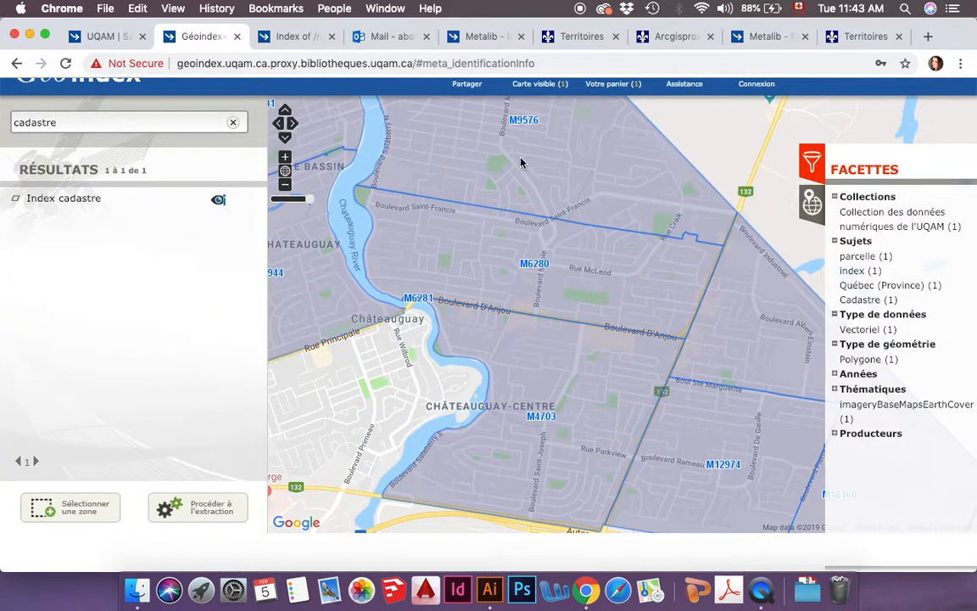
pyautogui.scroll(1, 492, 152)
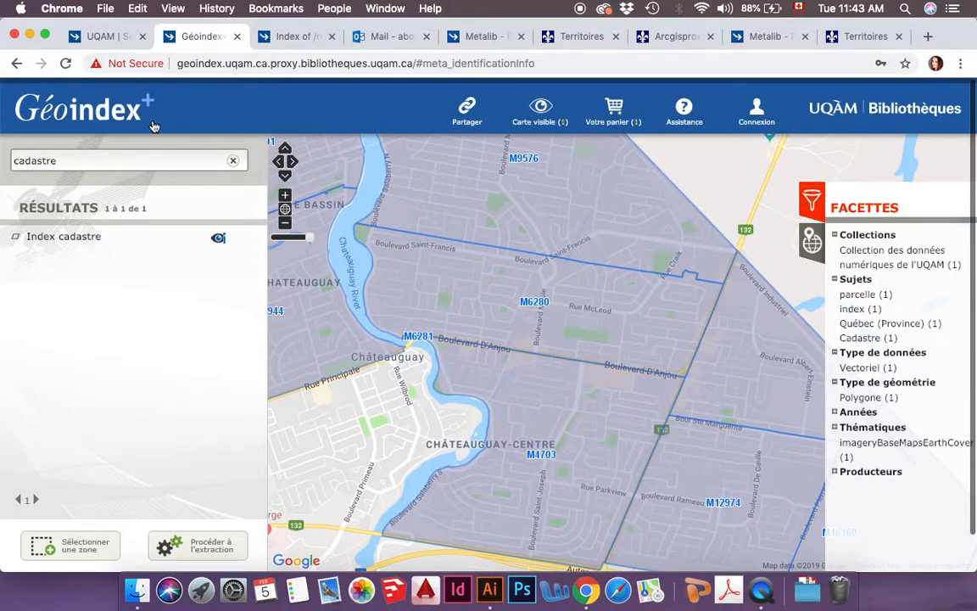
pyautogui.click(232, 160)
pyautogui.write('ca')
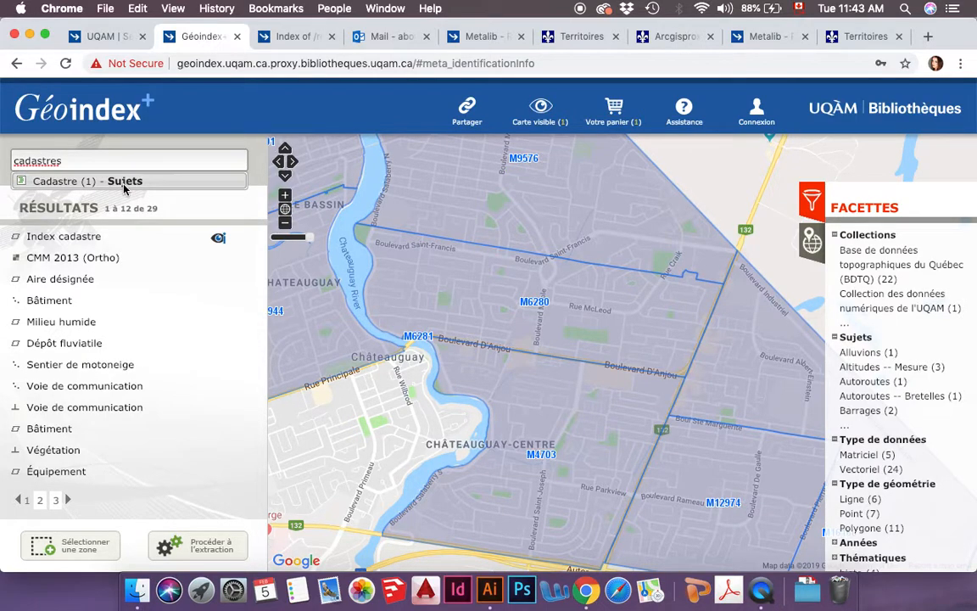
pyautogui.click(123, 181)
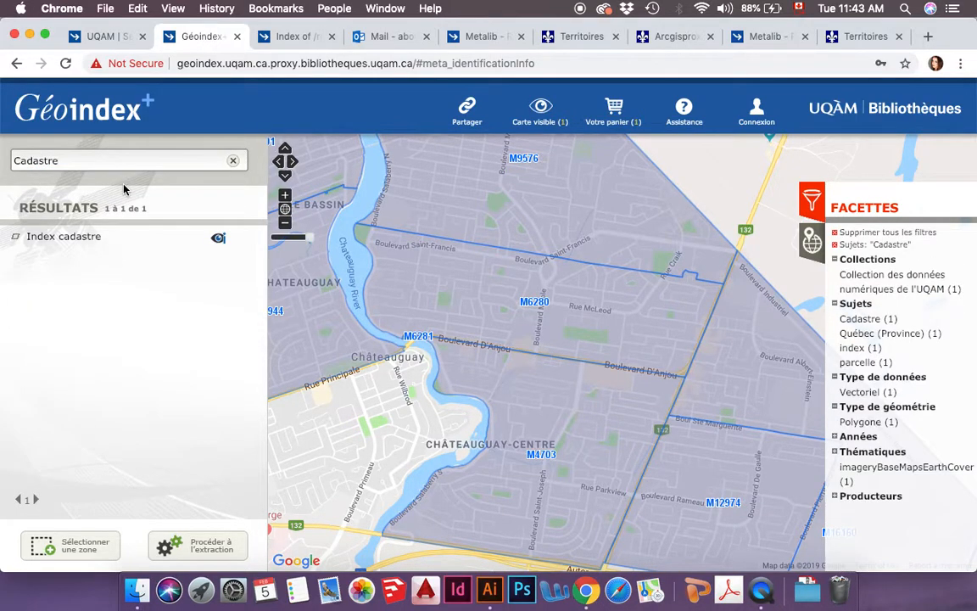
# - Clear the Cadastre subject filter and search the Géoindex+ layers again for "cadastres"
pyautogui.click(198, 160)
pyautogui.write('s')
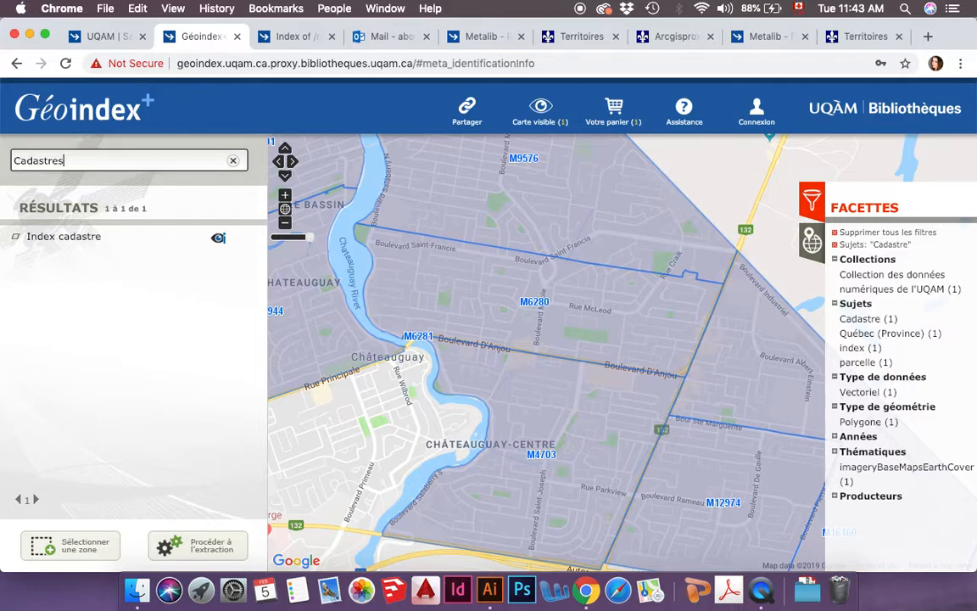
pyautogui.click(234, 161)
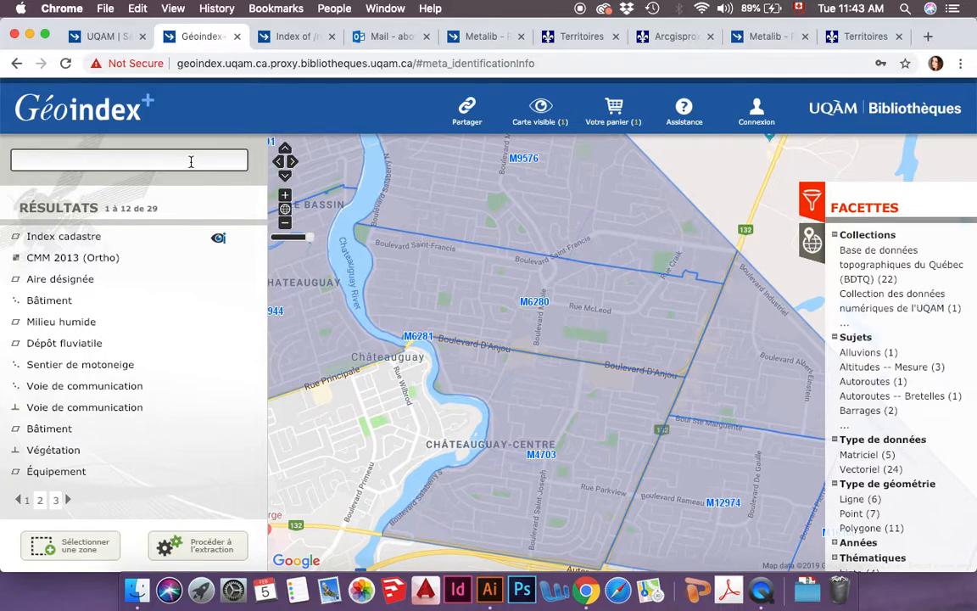
pyautogui.write('cadastre')
pyautogui.press('Return')
pyautogui.press('Return')
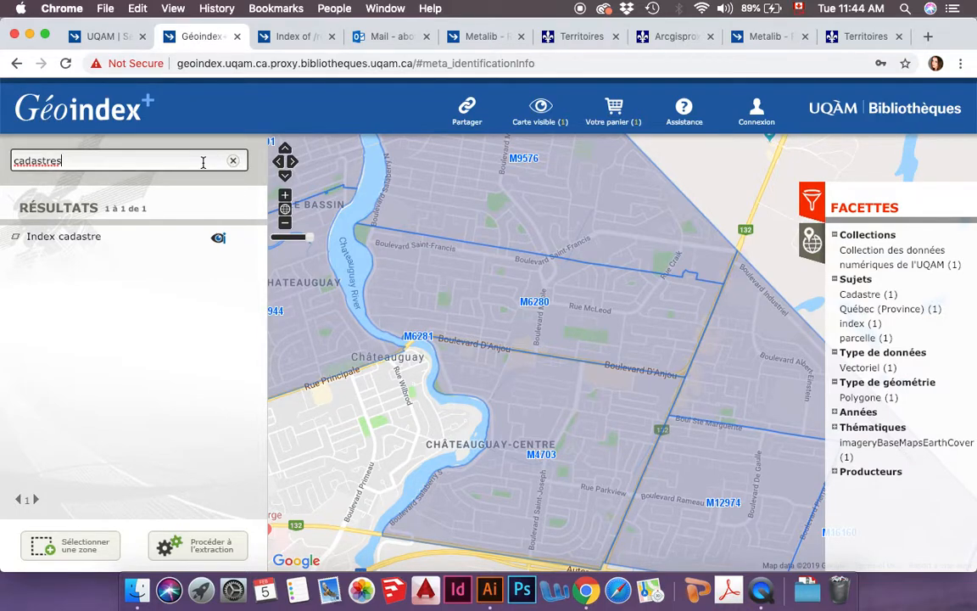
# - Replace the Géoindex+ search term with "montréal" to bring up its subject suggestions
pyautogui.press('BackSpace')
pyautogui.press('BackSpace')
pyautogui.press('BackSpace')
pyautogui.press('BackSpace')
pyautogui.press('BackSpace')
pyautogui.press('BackSpace')
pyautogui.press('BackSpace')
pyautogui.press('BackSpace')
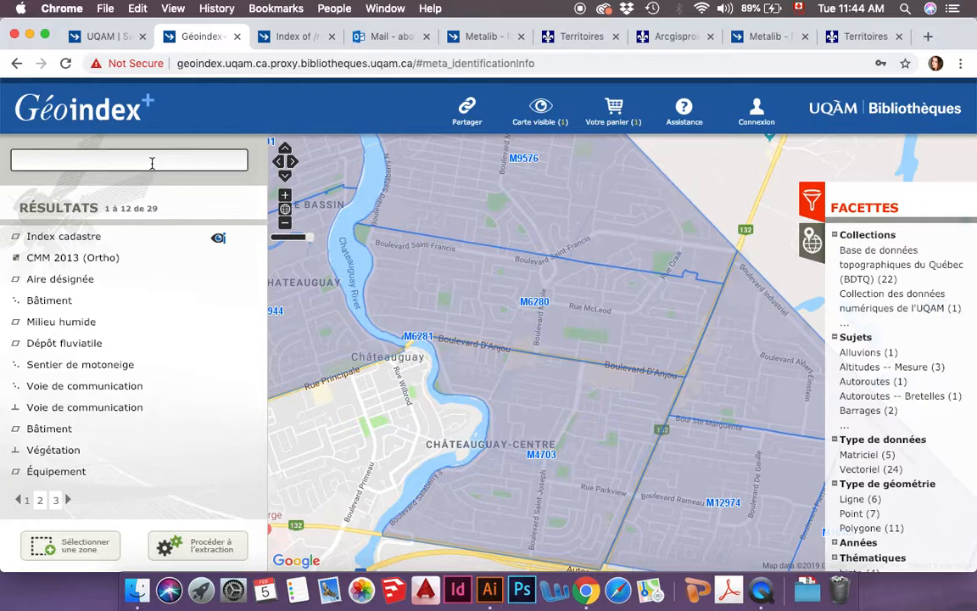
pyautogui.write('montréal')
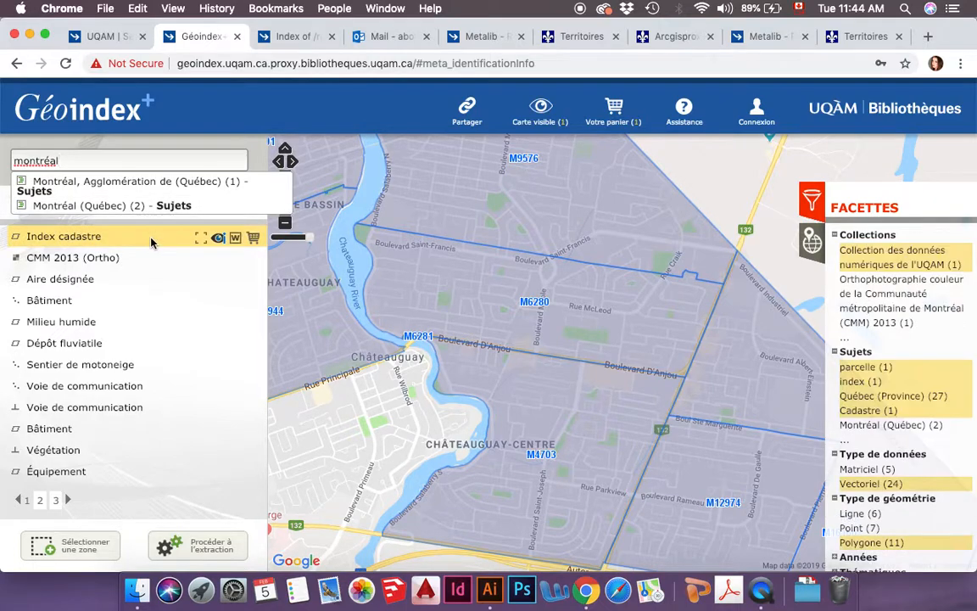
# - View the detailed metadata sheet of the Index cadastre layer and close it
pyautogui.moveTo(131, 243)
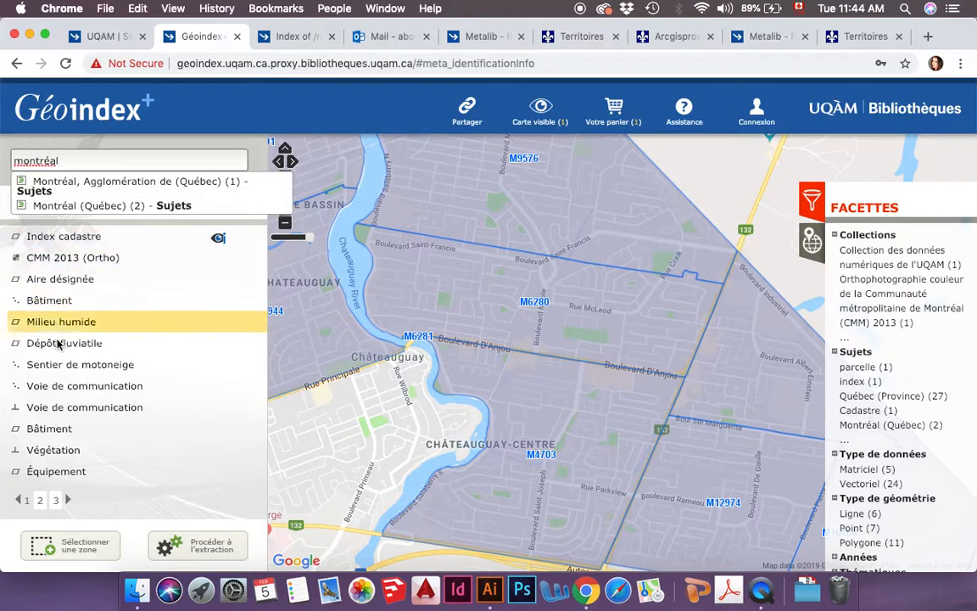
pyautogui.click(82, 243)
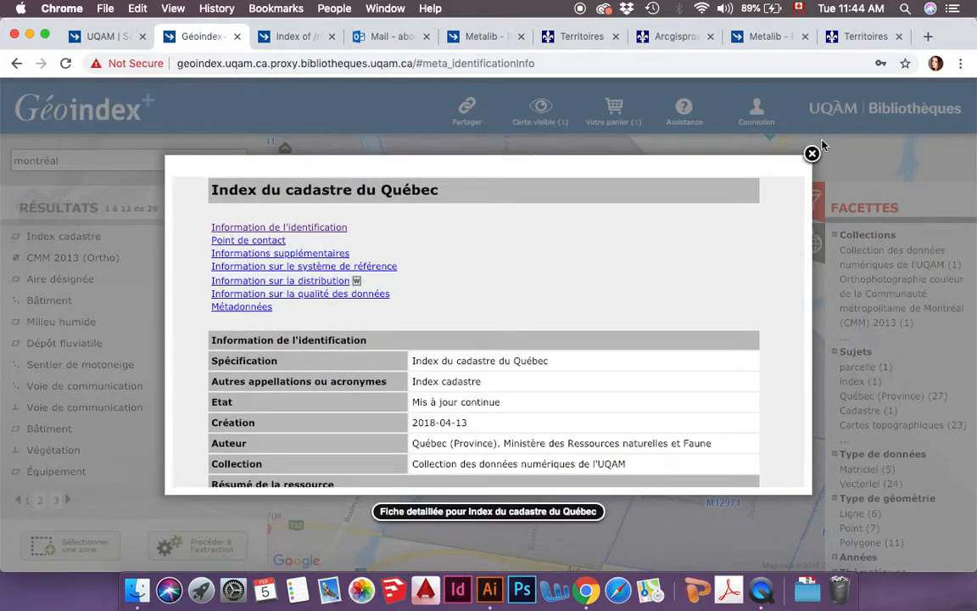
pyautogui.click(738, 145)
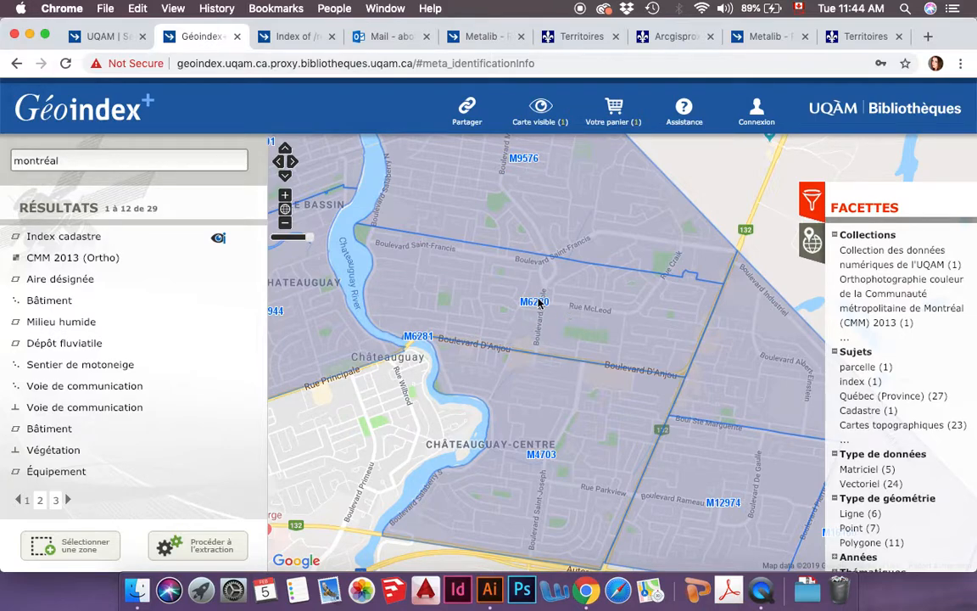
# - Go back through the cadastre download directory to the m19790 listing and open its m19790/ subfolder
pyautogui.click(291, 45)
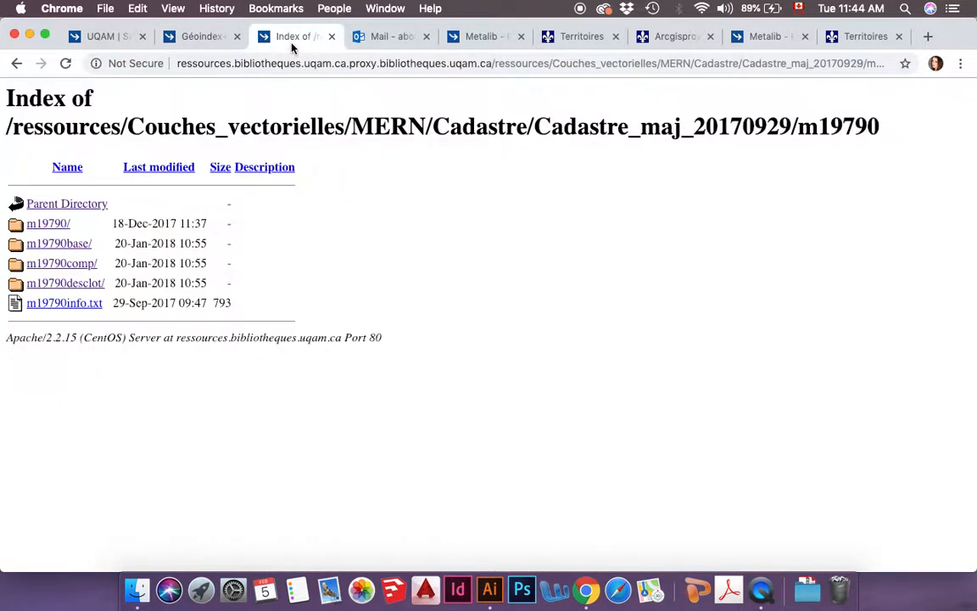
pyautogui.click(17, 65)
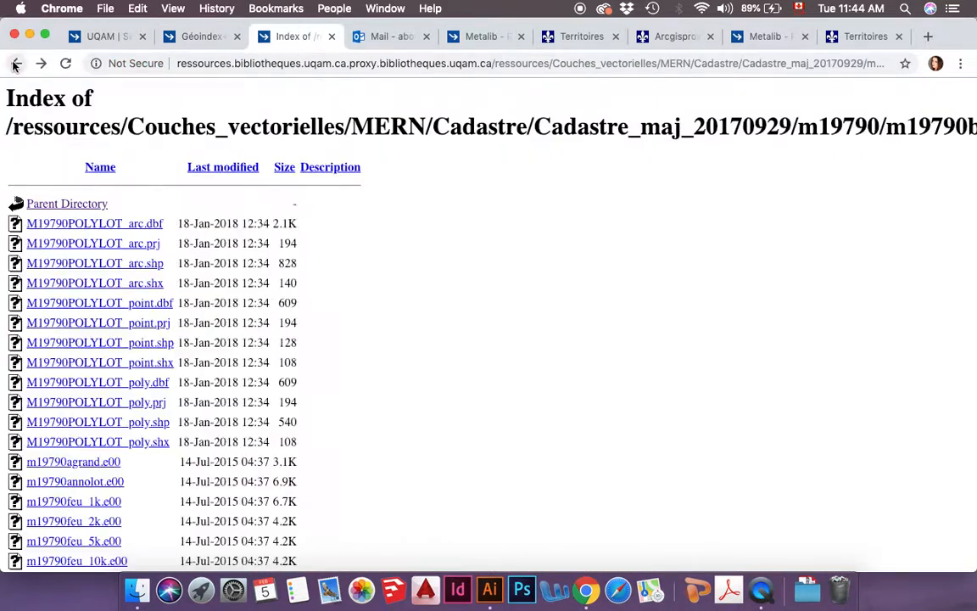
pyautogui.click(14, 64)
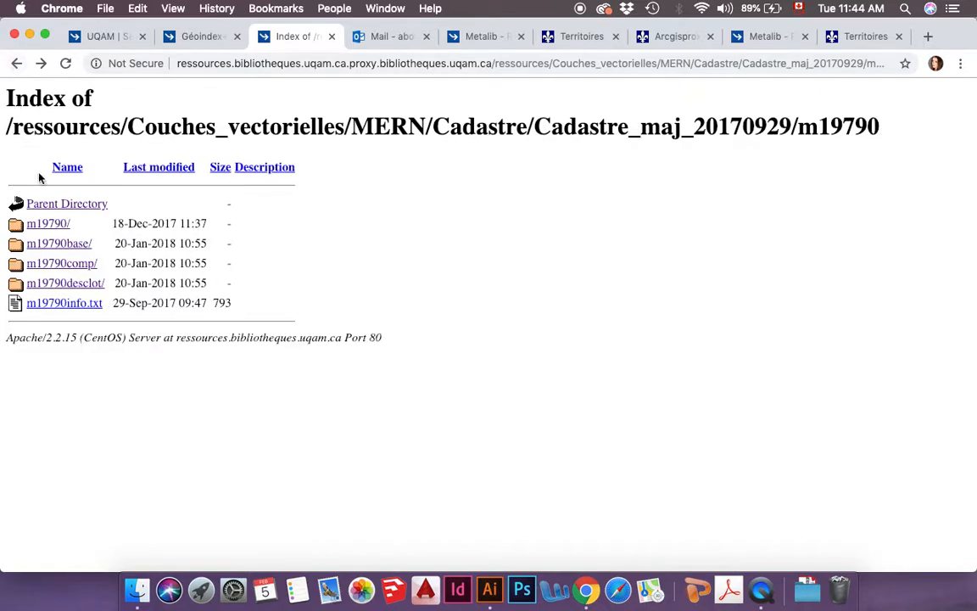
pyautogui.click(53, 222)
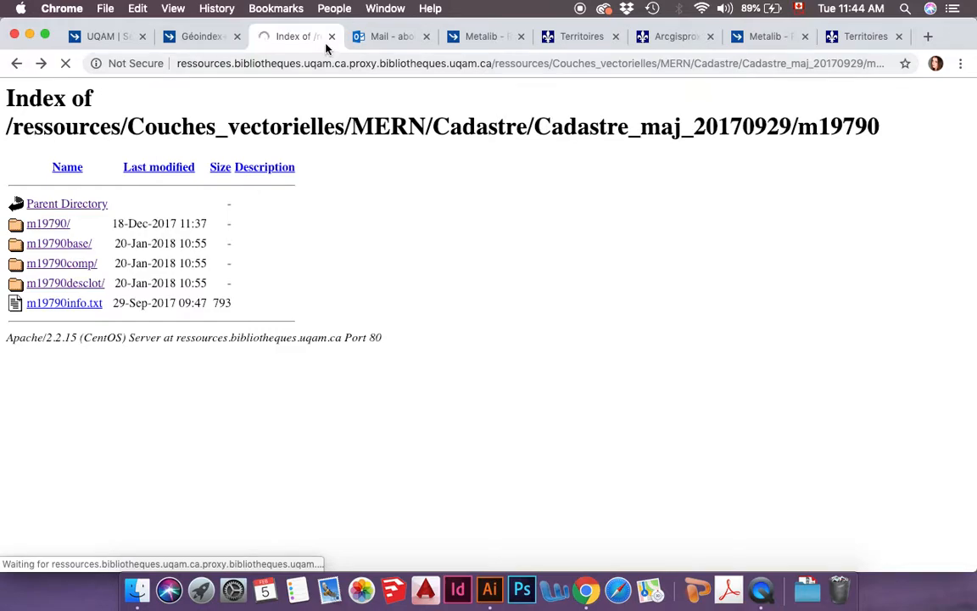
# - Revisit the Territoires map, switch to Illustrator to review the PDF, PNG and DWG cadastre files, and minimize the Illustrator window
pyautogui.click(577, 38)
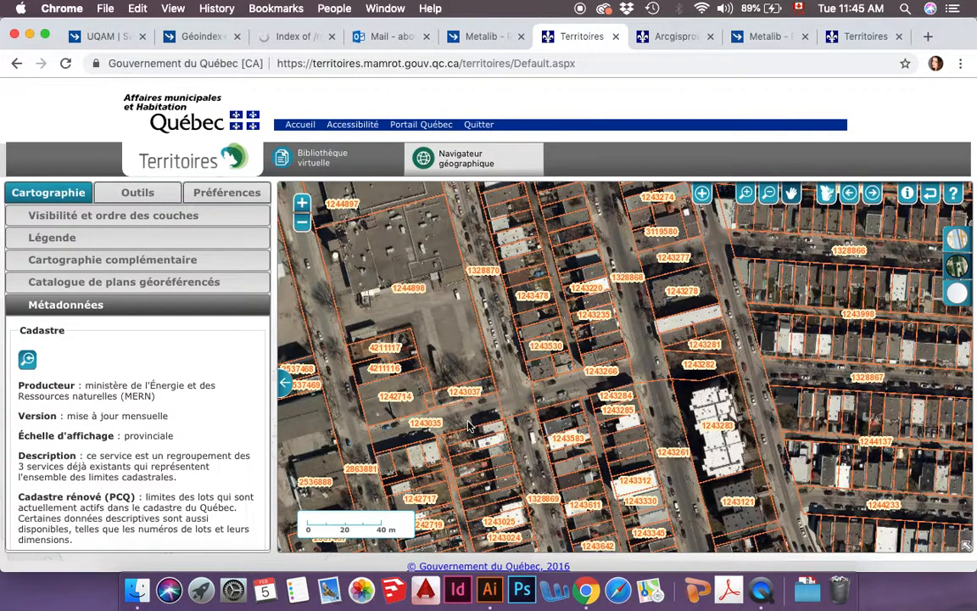
pyautogui.click(492, 598)
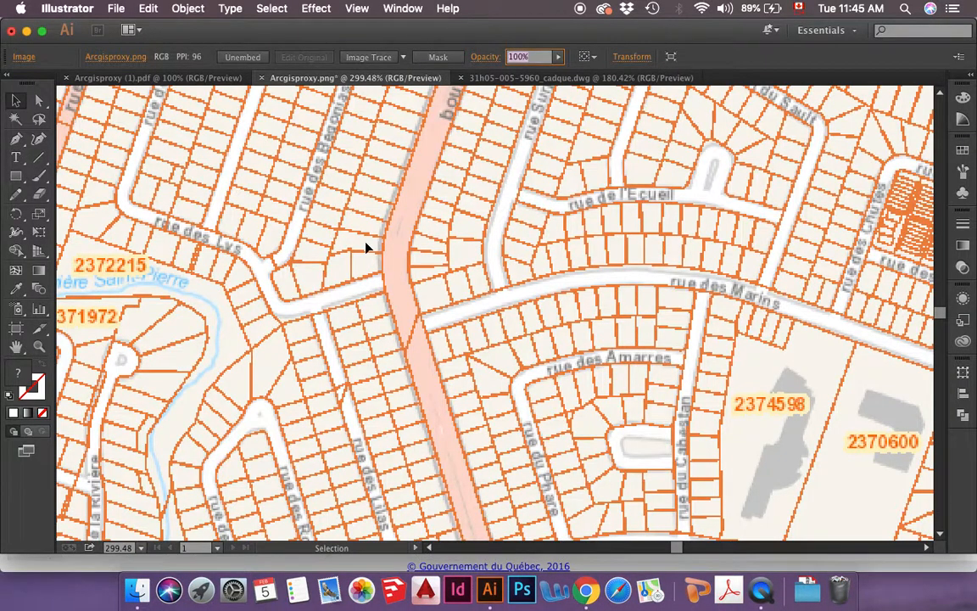
pyautogui.click(178, 75)
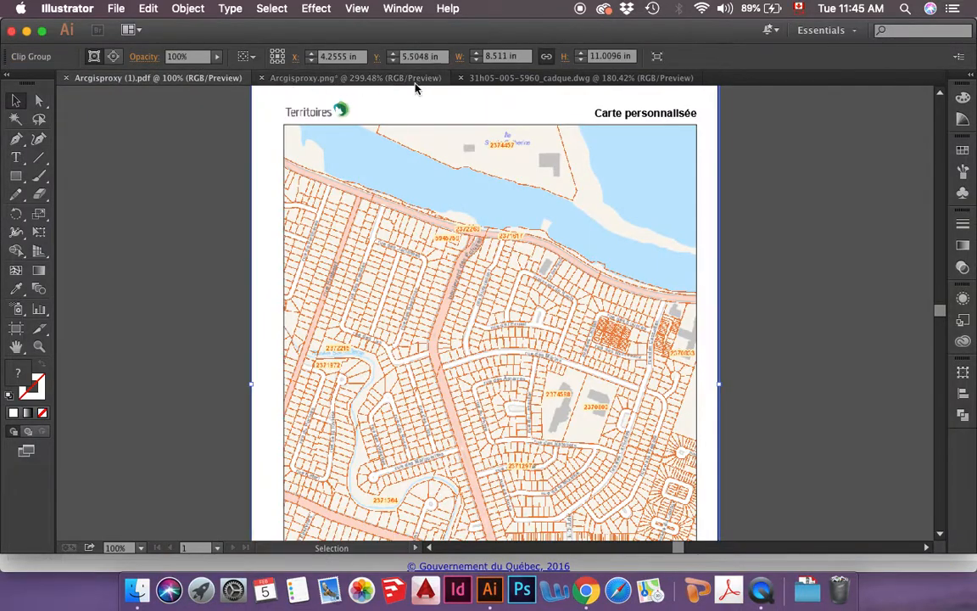
pyautogui.click(379, 79)
pyautogui.click(501, 78)
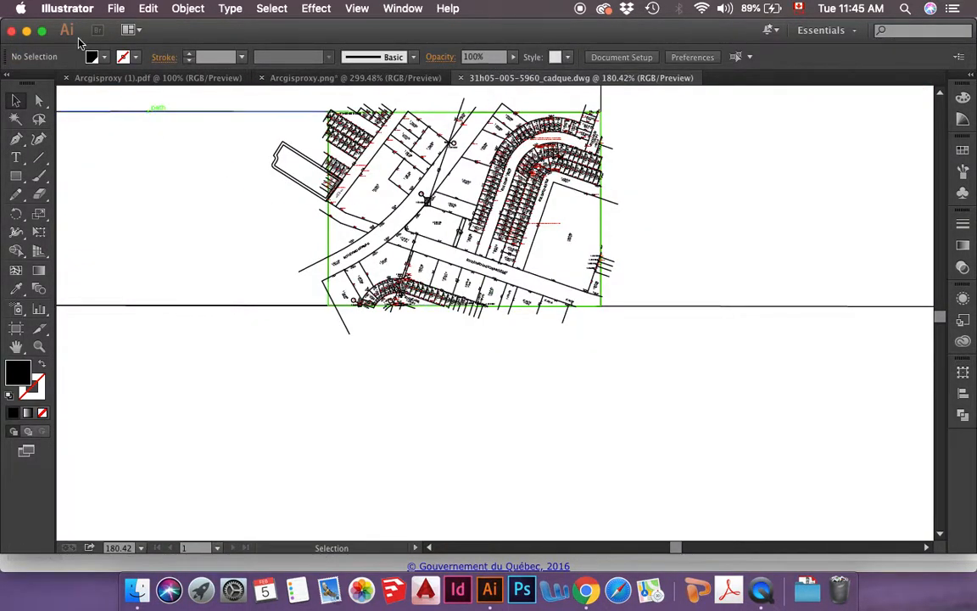
pyautogui.click(26, 31)
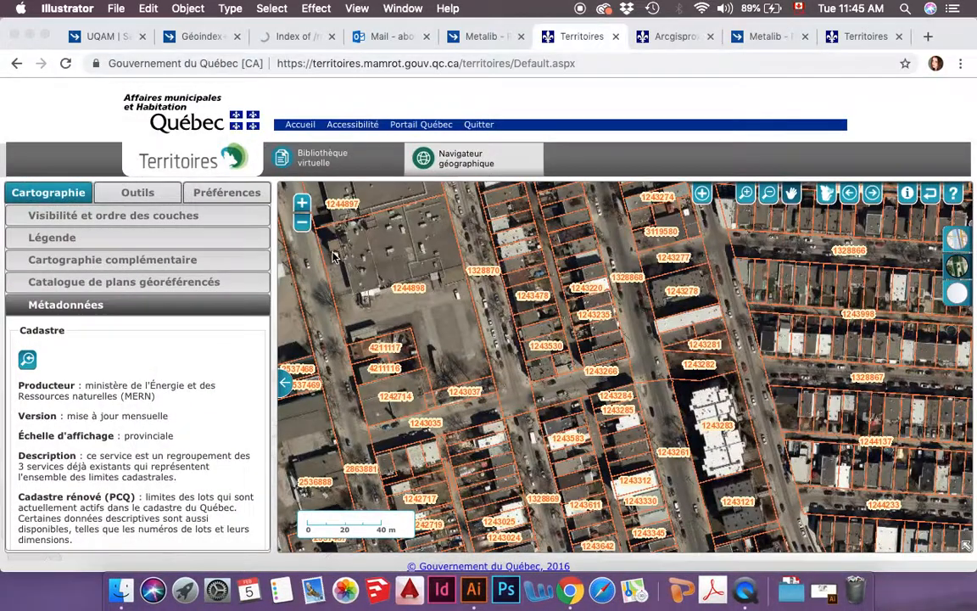